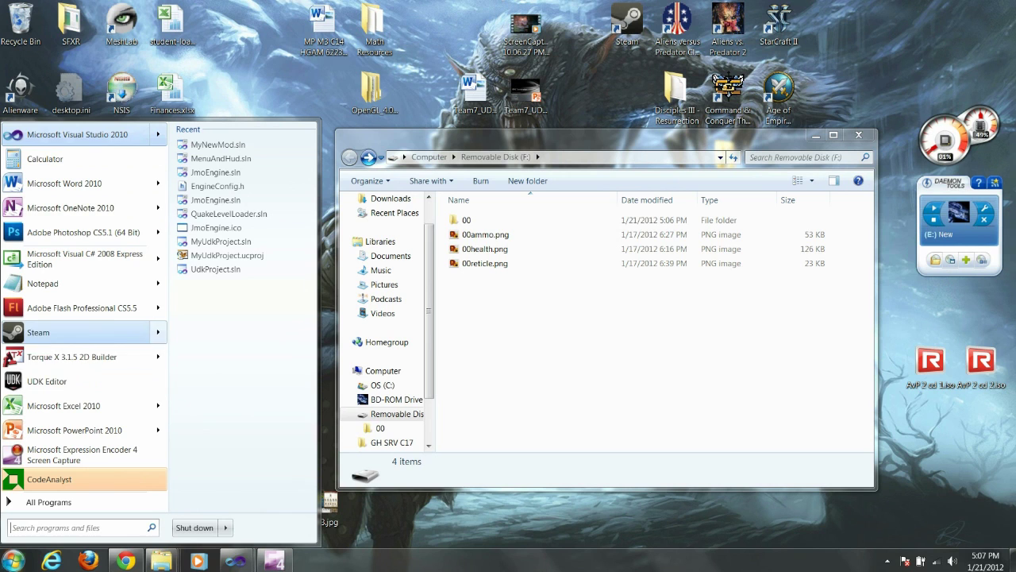
# Launch Adobe Flash Professional CS5.5 and dismiss its trial dialog.
pyautogui.click(77, 308)
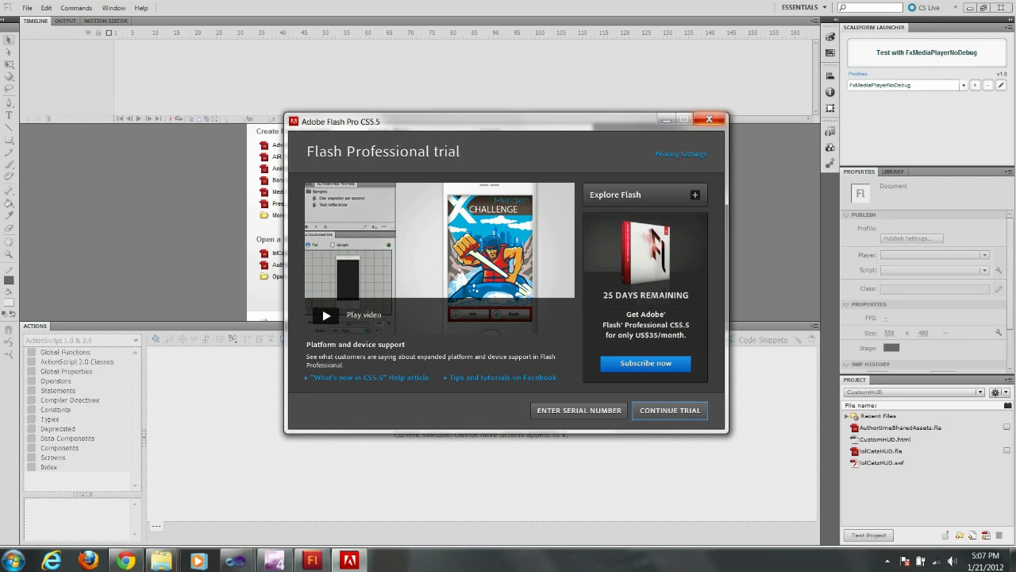
pyautogui.click(708, 119)
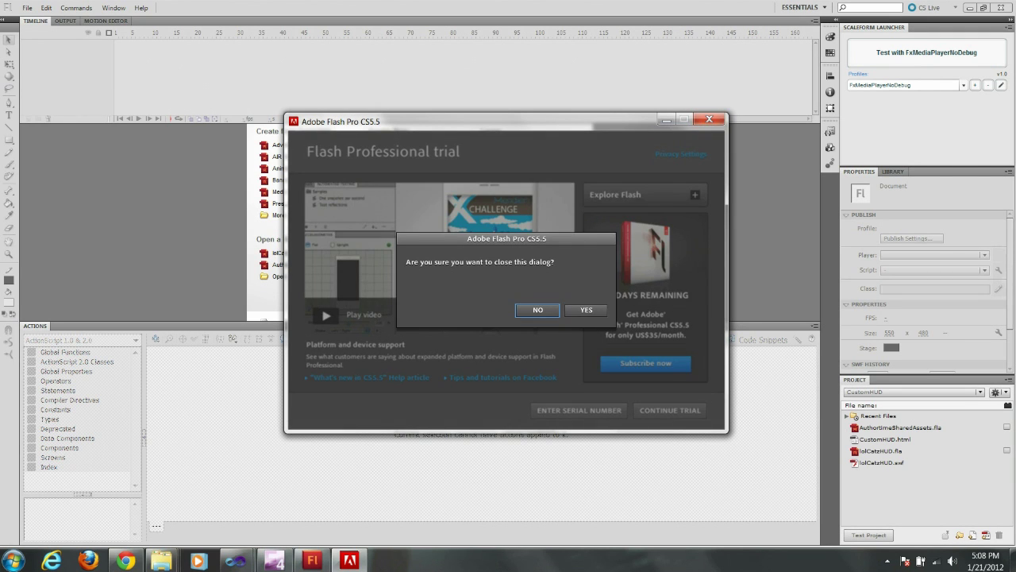
pyautogui.click(586, 309)
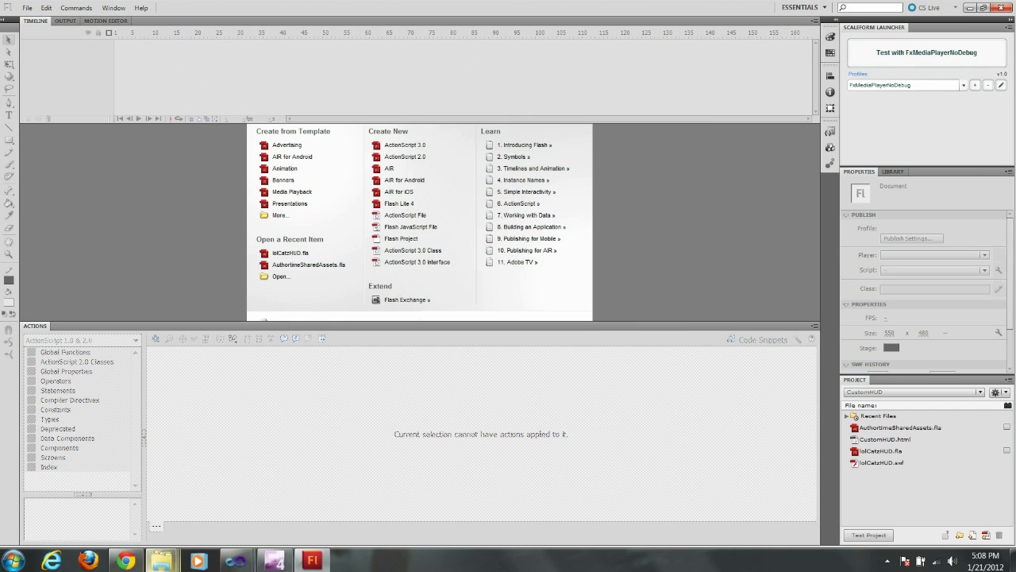
pyautogui.moveTo(313, 562)
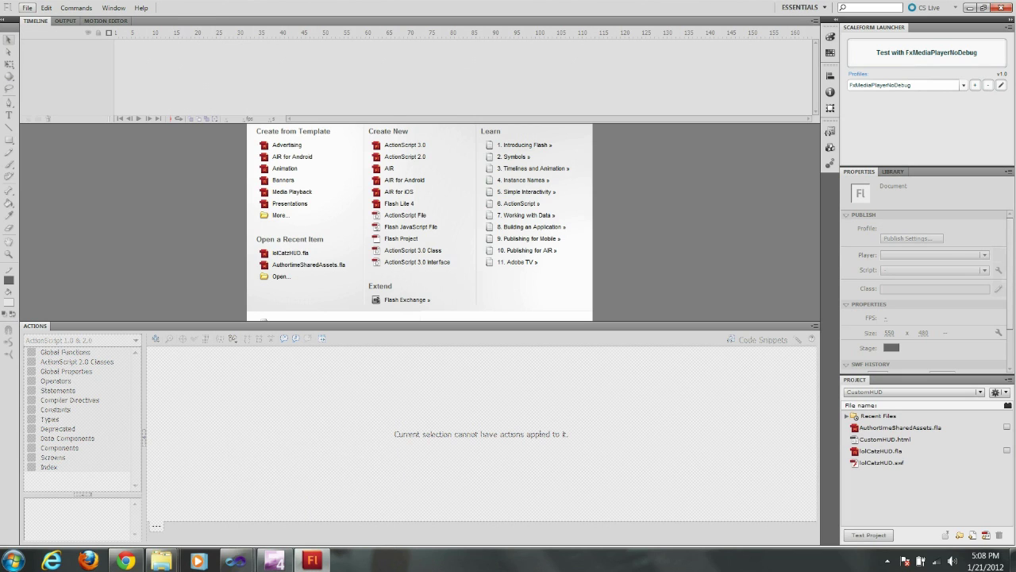
# Create a new ActionScript 2.0 document with a width of 1920 px and a height of 1080 px.
pyautogui.click(27, 7)
pyautogui.click(49, 22)
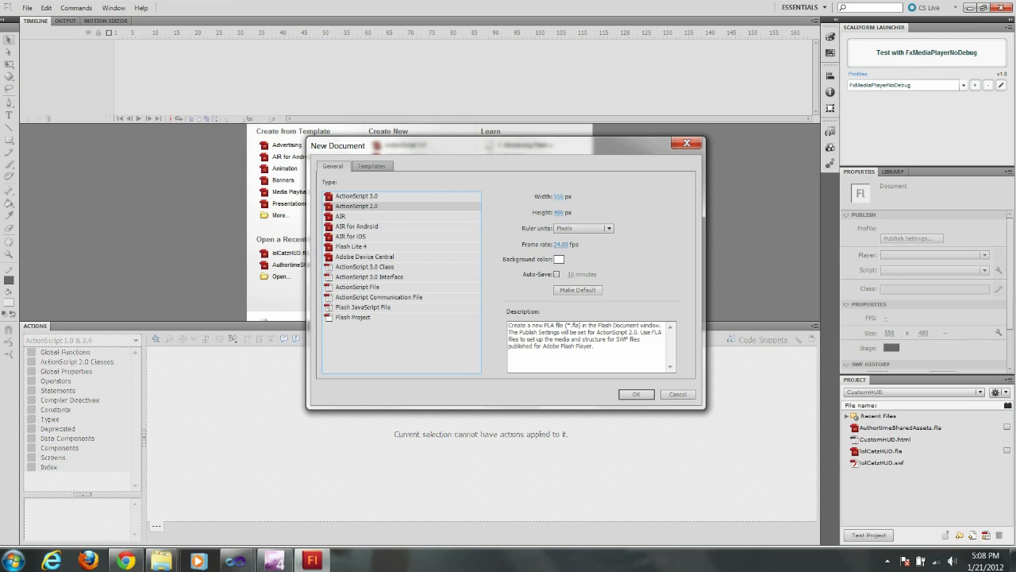
pyautogui.press('Tab')
pyautogui.write('1920')
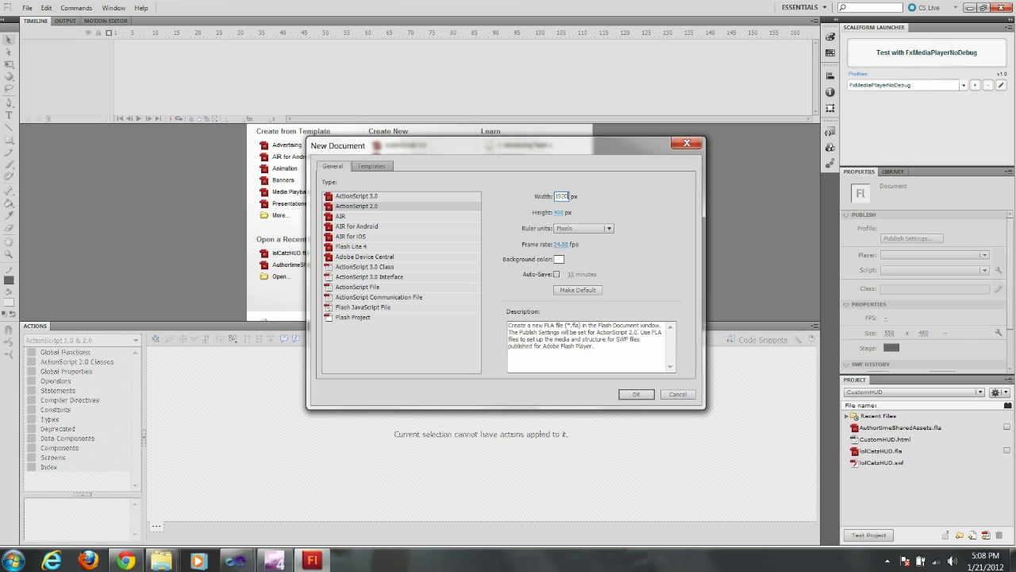
pyautogui.press('Tab')
pyautogui.write('1080')
pyautogui.press('Return')
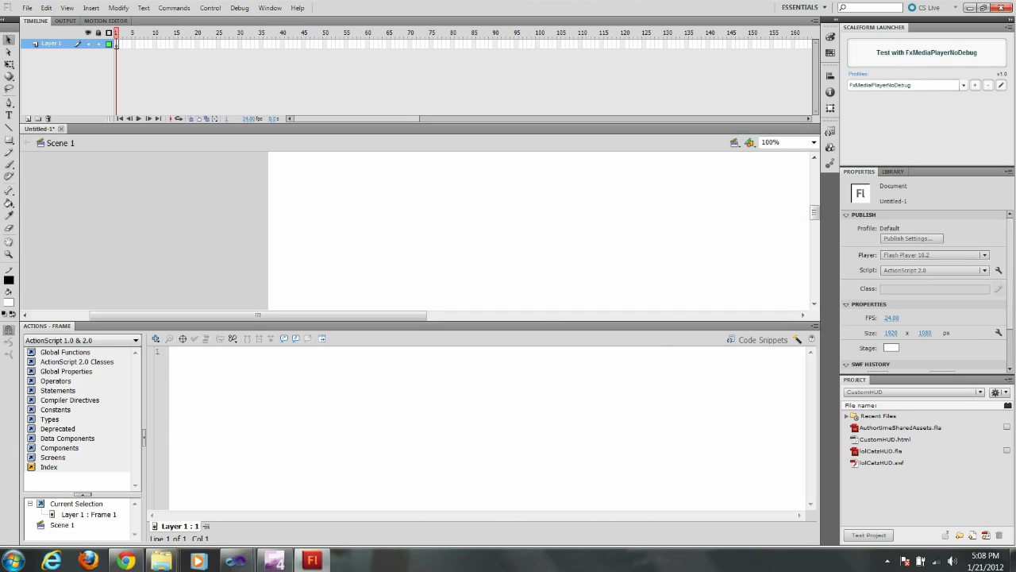
# Add two new layers above Layer 1 in the timeline.
pyautogui.hotkey('ctrl', 'F11')
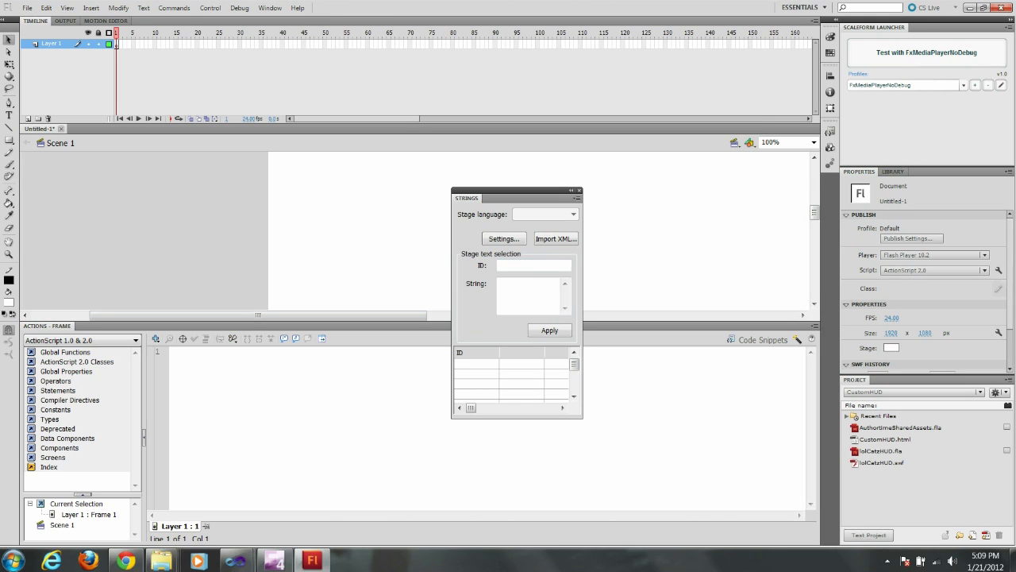
pyautogui.hotkey('ctrl', 'F11')
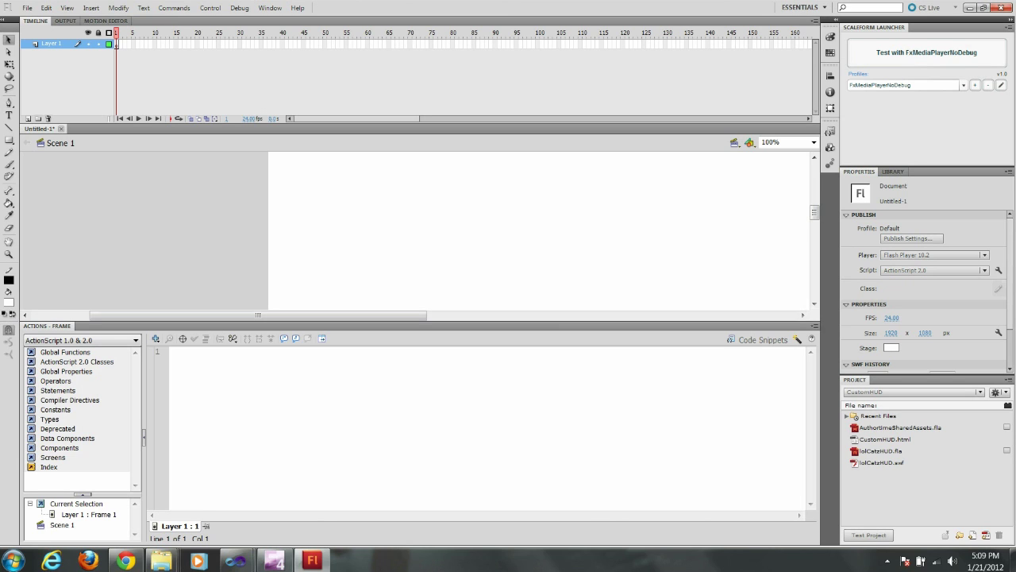
pyautogui.click(65, 22)
pyautogui.click(35, 21)
pyautogui.click(27, 118)
pyautogui.click(27, 118)
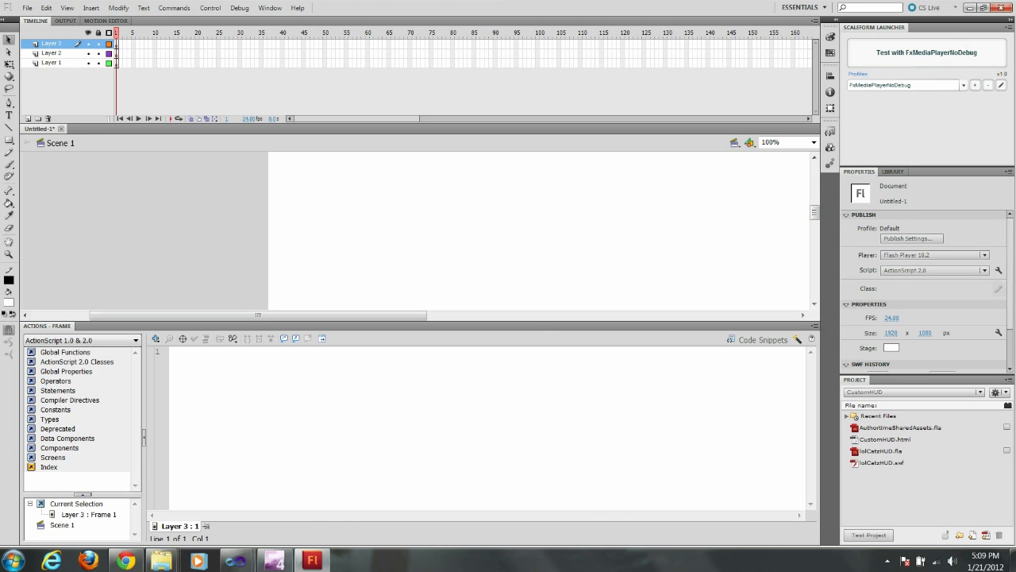
# Rename the three layers, from lowest to highest, as Background, HUD and Actions, and make HUD the active layer.
pyautogui.click(51, 63)
pyautogui.doubleClick(51, 62)
pyautogui.write('Background')
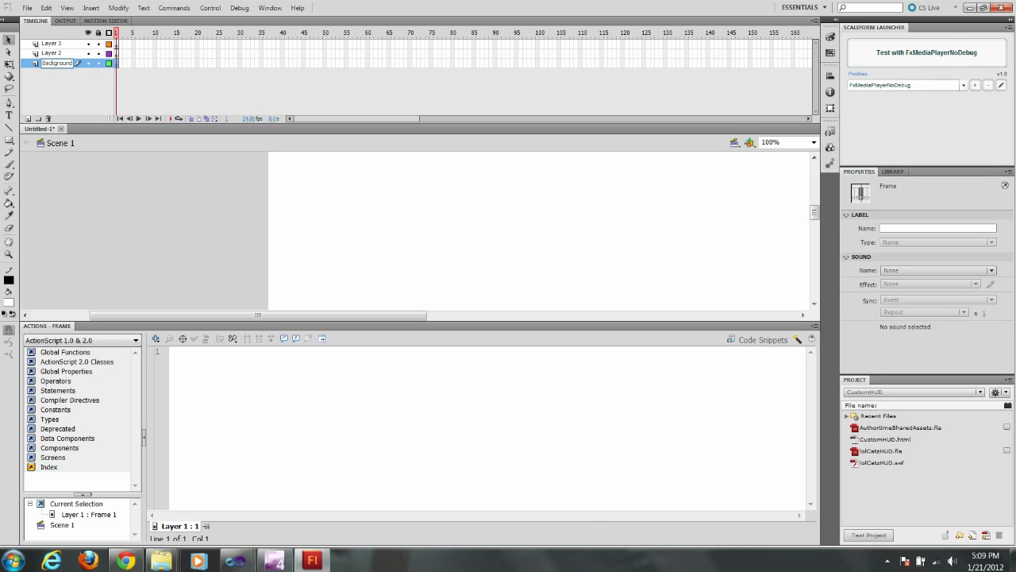
pyautogui.click(52, 53)
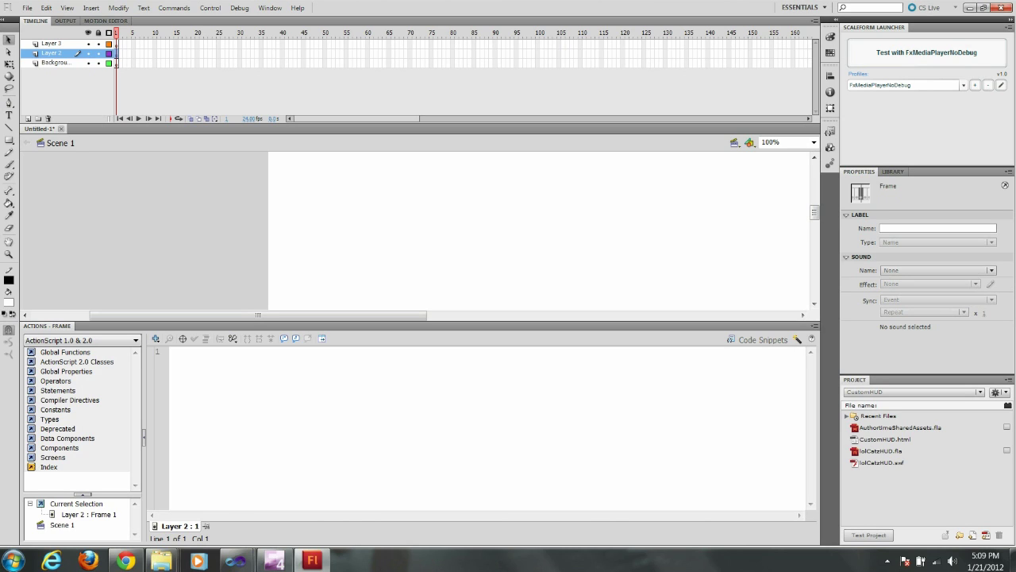
pyautogui.doubleClick(52, 52)
pyautogui.write('HUD')
pyautogui.click(52, 44)
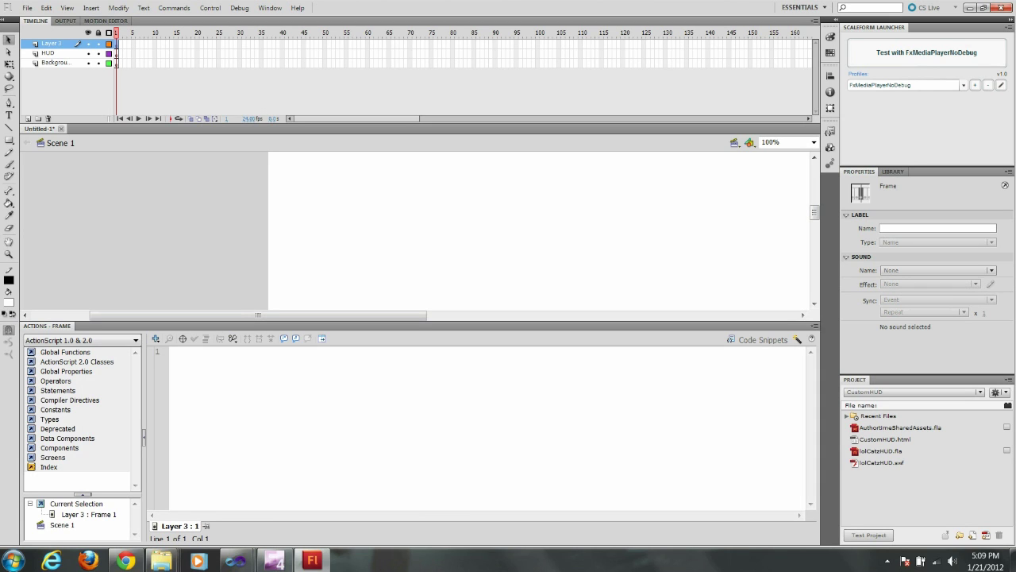
pyautogui.doubleClick(51, 43)
pyautogui.write('Actions')
pyautogui.click(52, 54)
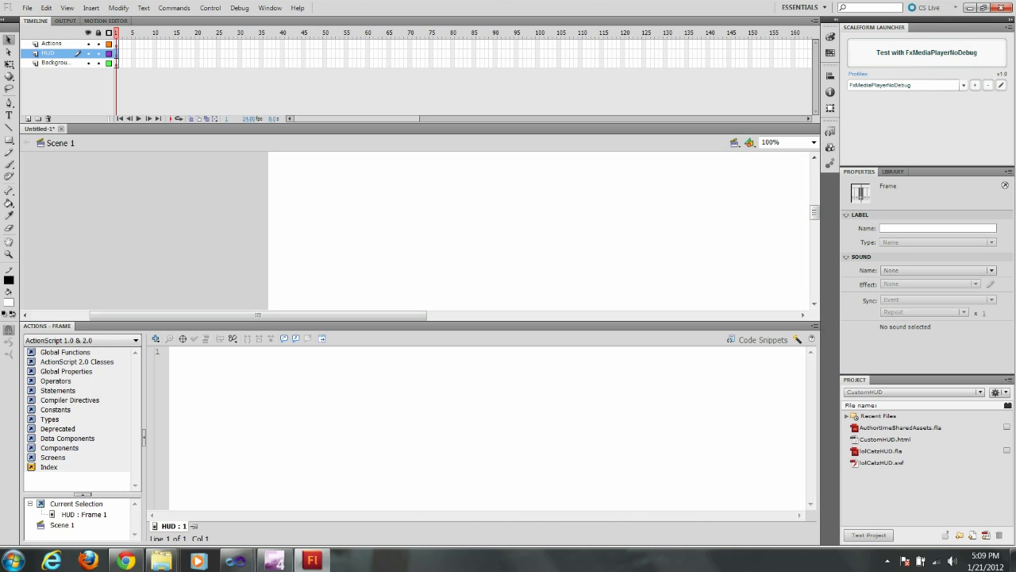
# Enlarge the stage area by shortening the timeline and undocking the Actions panel as a narrow floating window.
pyautogui.moveTo(419, 321); pyautogui.dragTo(419, 338)
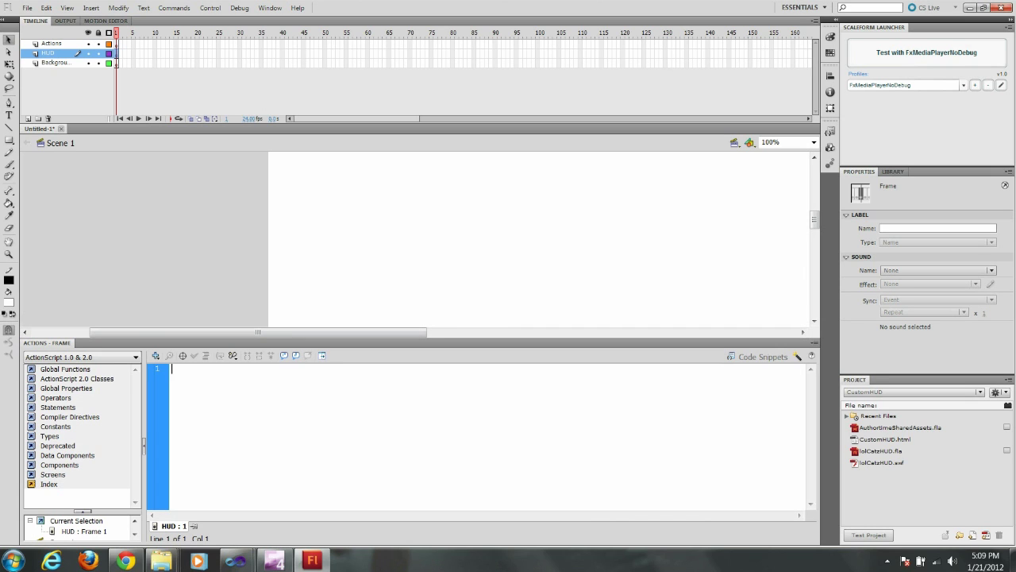
pyautogui.moveTo(420, 124); pyautogui.dragTo(419, 102)
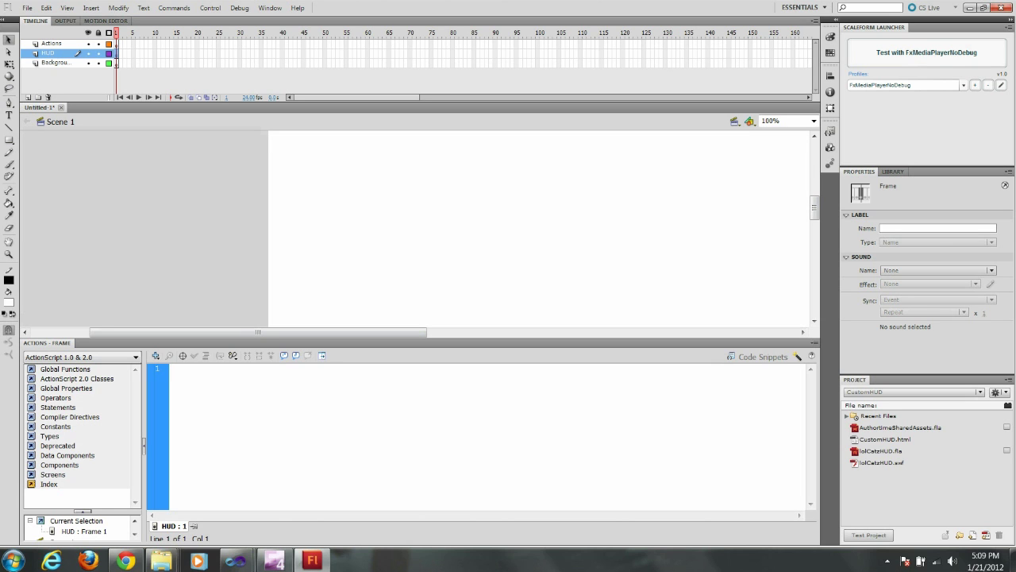
pyautogui.moveTo(46, 343); pyautogui.dragTo(53, 269)
pyautogui.moveTo(347, 373); pyautogui.dragTo(264, 373)
pyautogui.click(413, 326)
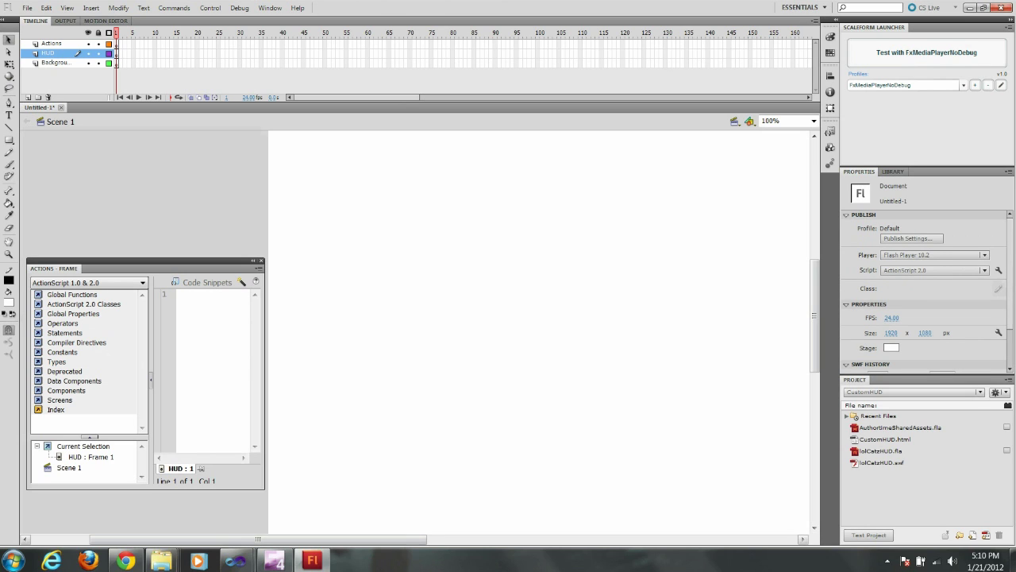
# Set the stage zoom to 50% and shrink and reposition the floating Actions panel so it sits clear of the stage.
pyautogui.click(814, 121)
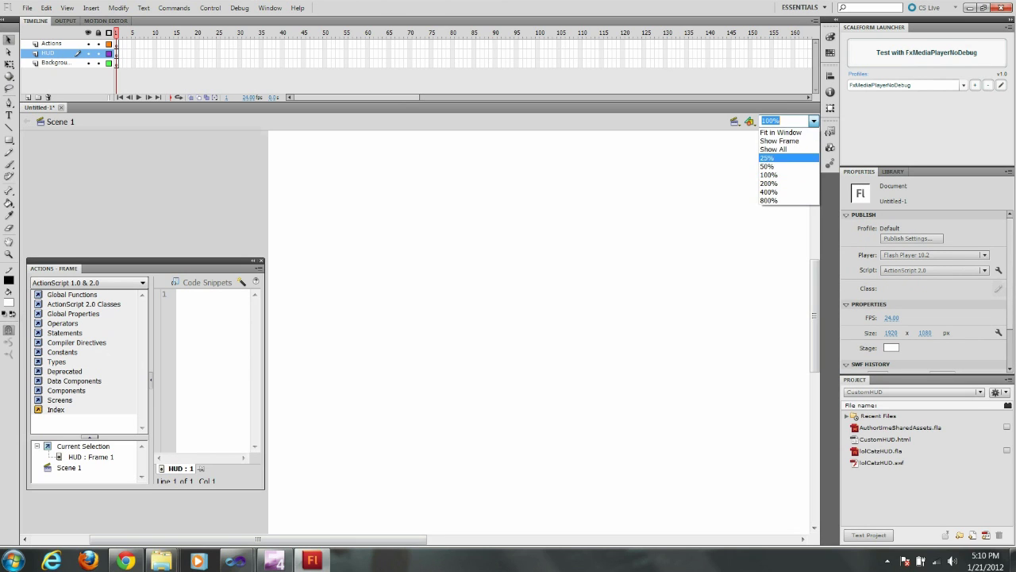
pyautogui.click(768, 167)
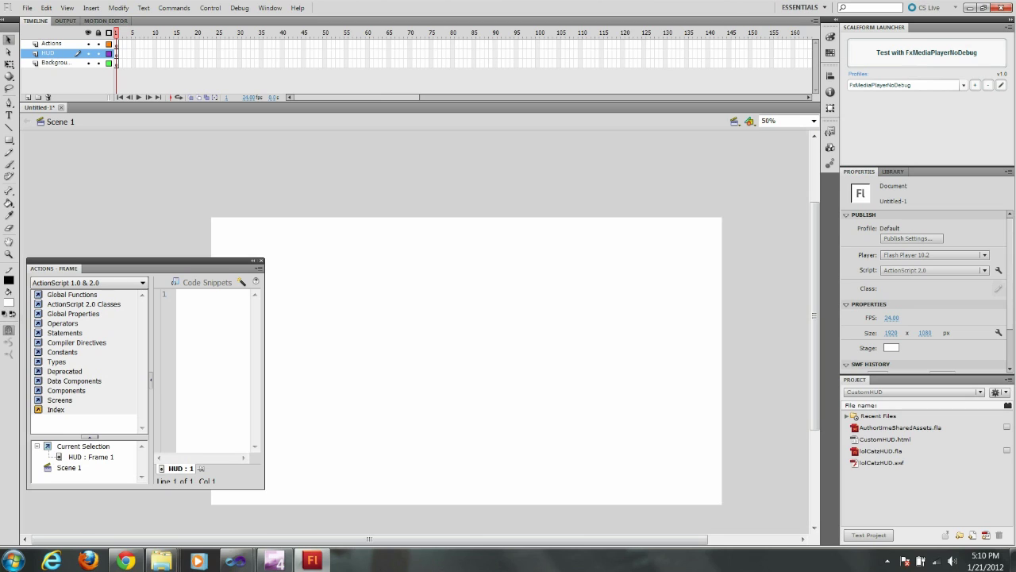
pyautogui.moveTo(265, 374); pyautogui.dragTo(211, 375)
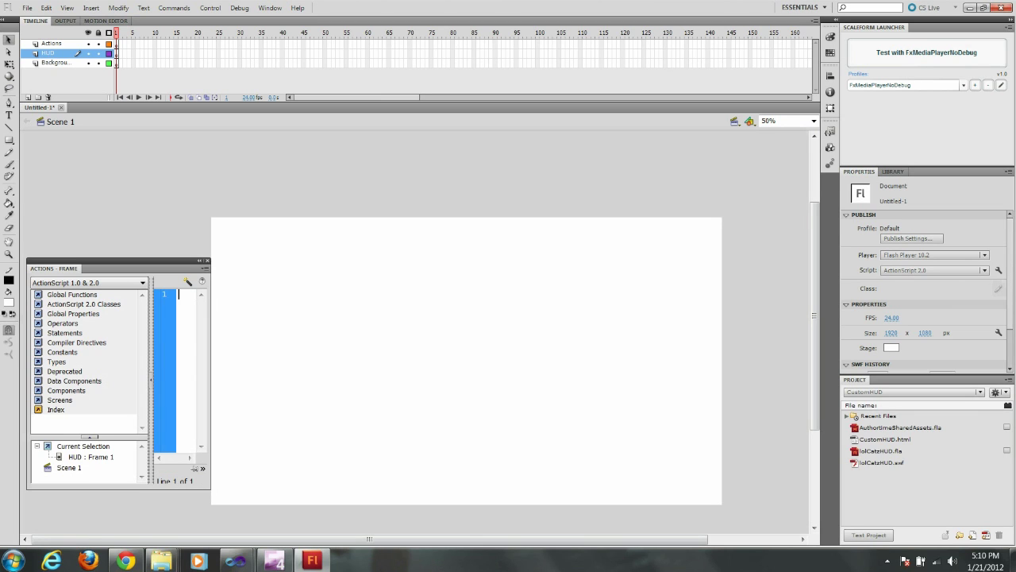
pyautogui.moveTo(151, 379); pyautogui.dragTo(120, 380)
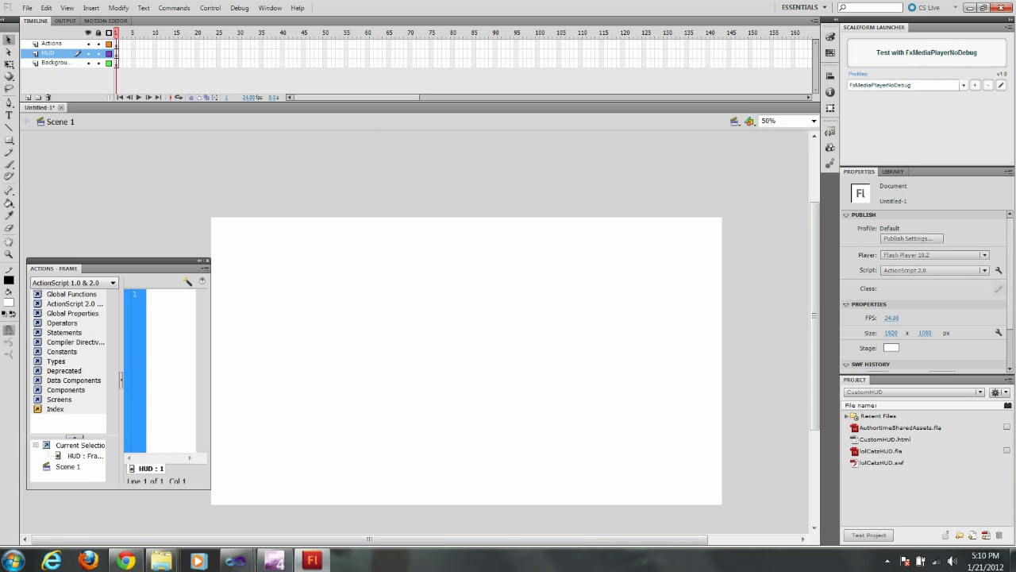
pyautogui.moveTo(119, 269); pyautogui.dragTo(114, 311)
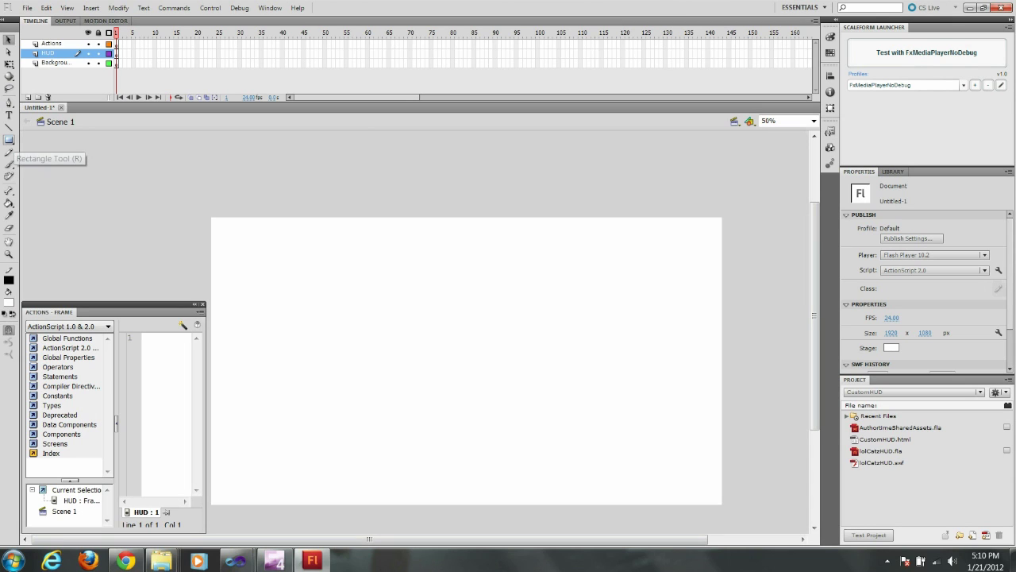
# Draw a rounded rectangle about 404 by 224 px in the stage's upper-left corner, with no stroke and a medium blue fill.
pyautogui.click(9, 140)
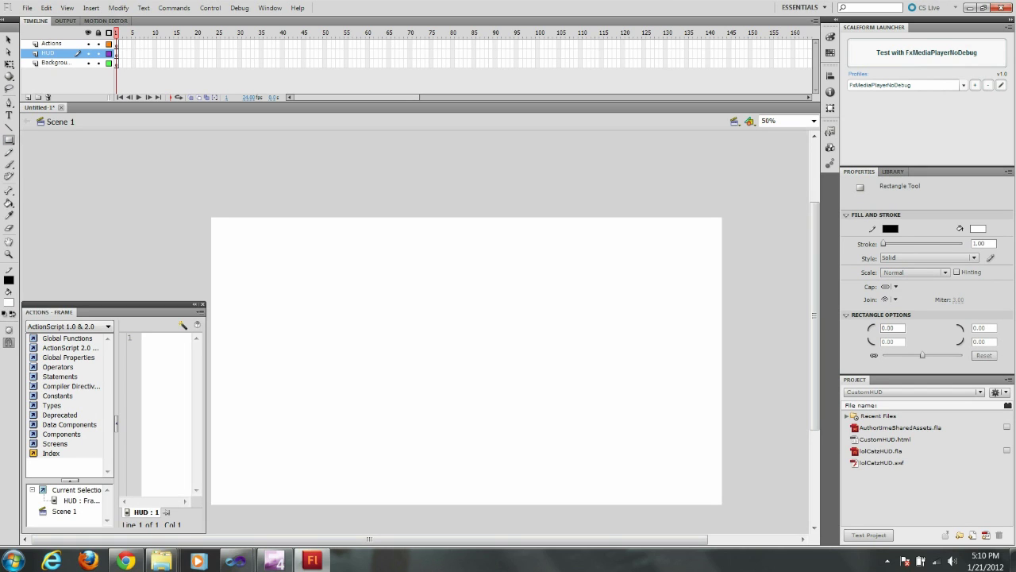
pyautogui.click(889, 228)
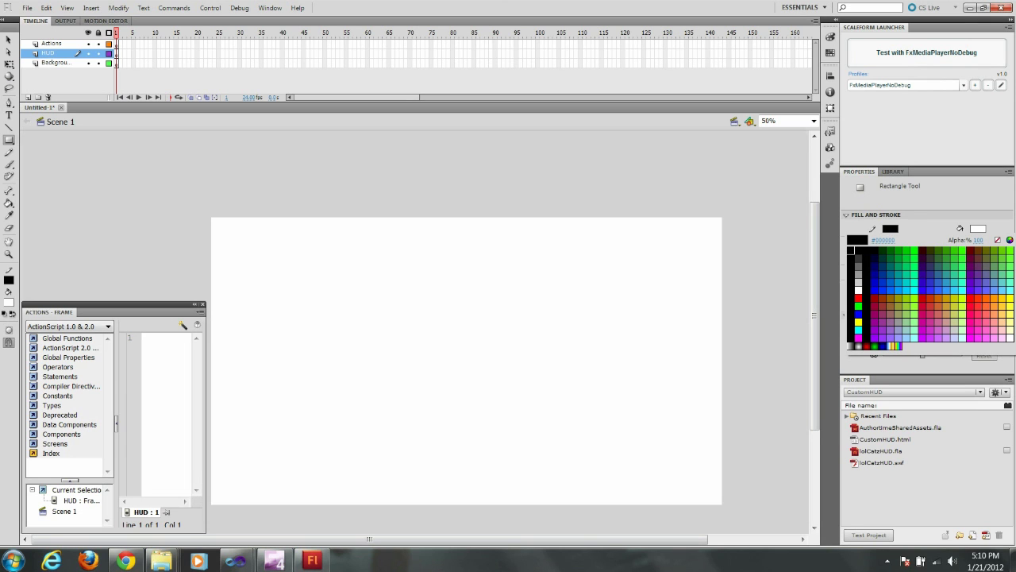
pyautogui.click(998, 240)
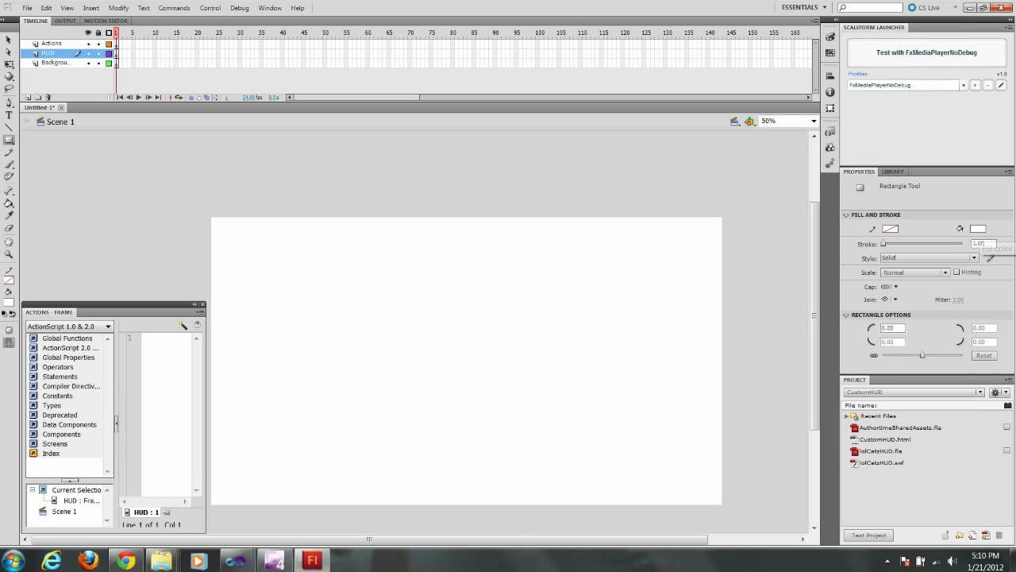
pyautogui.click(978, 229)
pyautogui.click(883, 273)
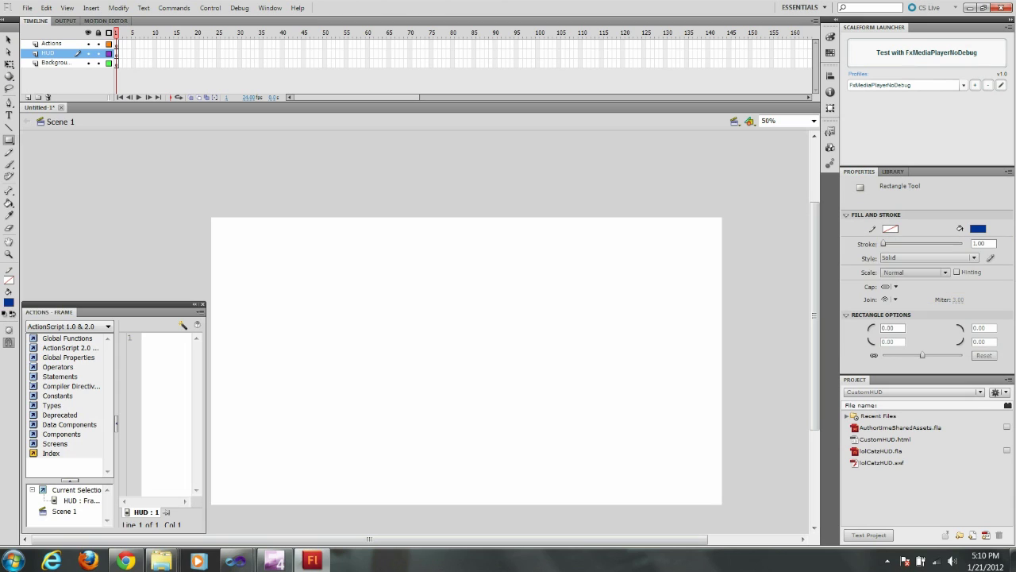
pyautogui.click(978, 229)
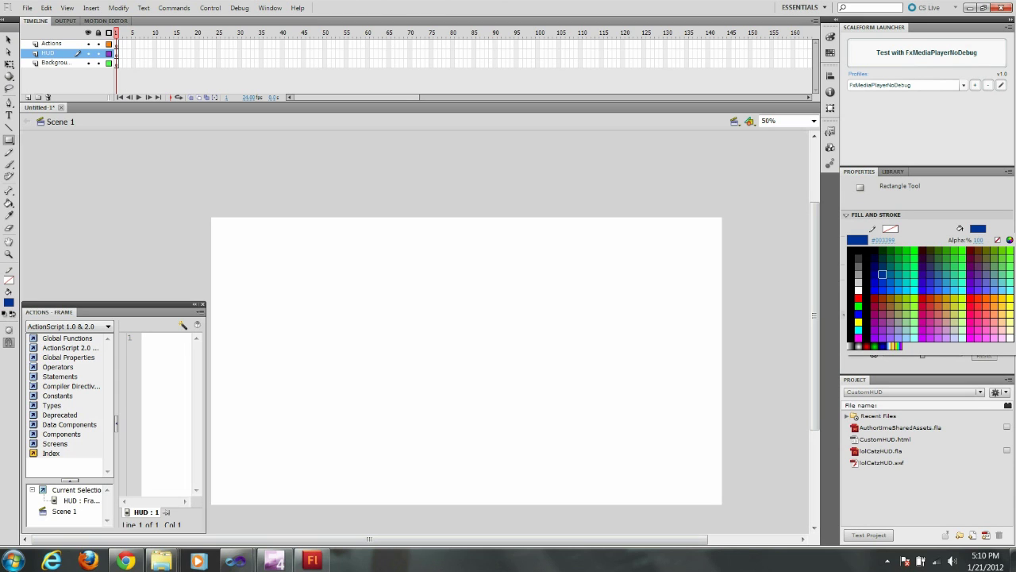
pyautogui.click(890, 274)
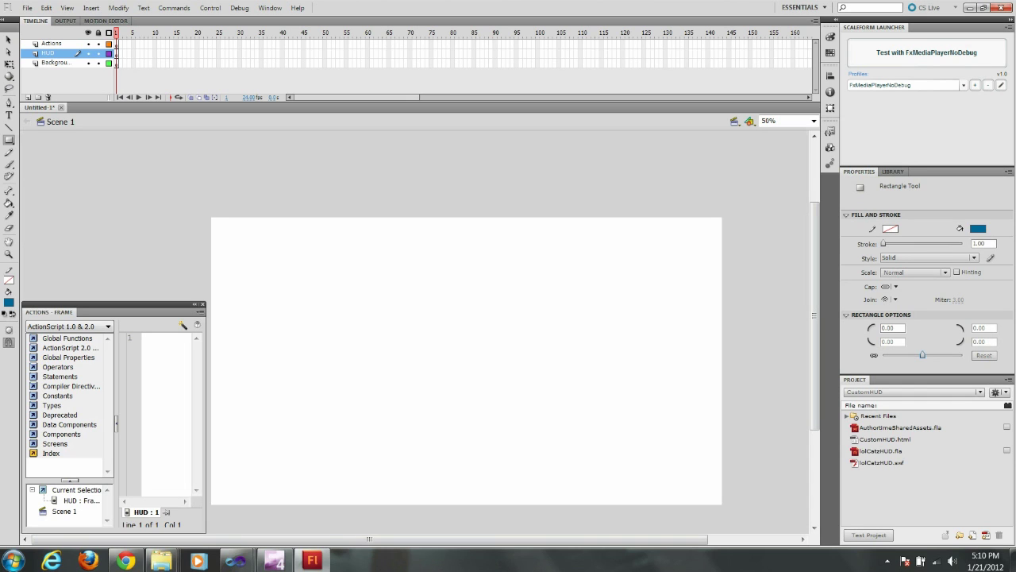
pyautogui.moveTo(922, 355); pyautogui.dragTo(933, 355)
pyautogui.moveTo(223, 229); pyautogui.dragTo(330, 287)
# Duplicate the blue rounded rectangle and place the copy directly below the original, nudging it to line up their left edges.
pyautogui.press('v')
pyautogui.click(276, 258)
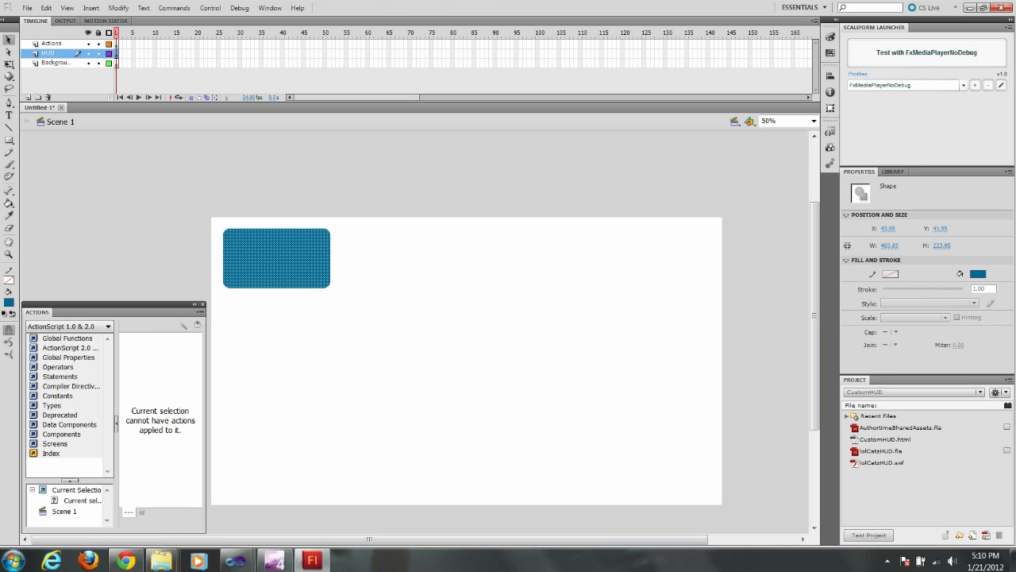
pyautogui.hotkey('ctrl', 'v')
pyautogui.moveTo(414, 332); pyautogui.dragTo(278, 332)
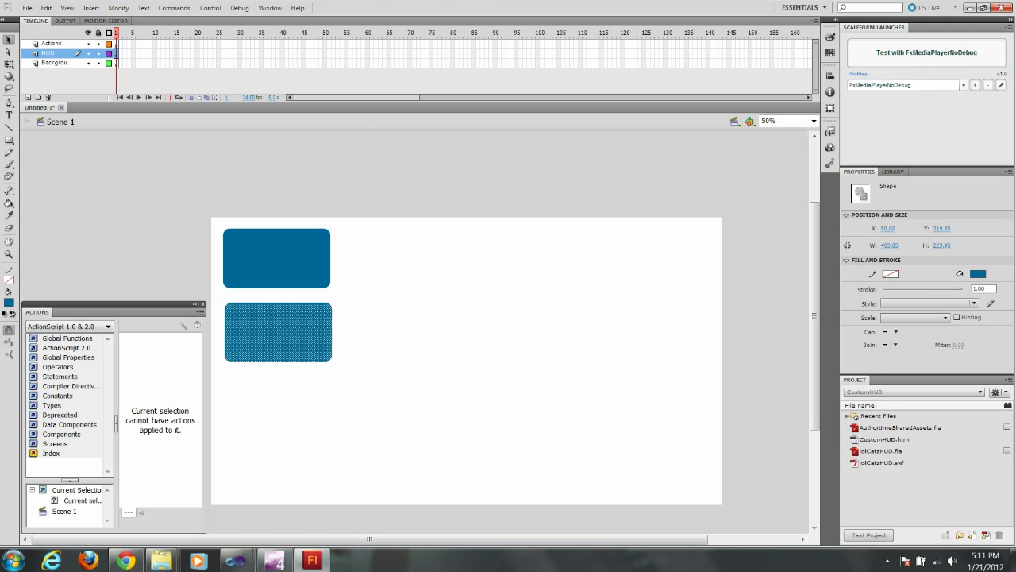
pyautogui.press('Left')
pyautogui.press('Left')
pyautogui.press('Left')
pyautogui.press('Left')
pyautogui.press('Escape')
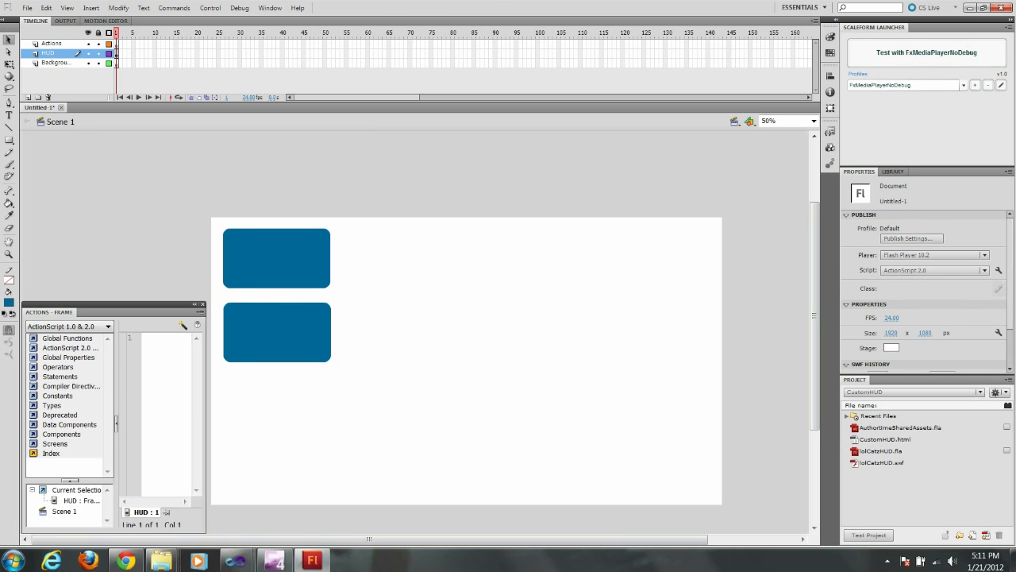
pyautogui.hotkey('ctrl', 'a')
pyautogui.hotkey('ctrl', 'shift', 'a')
# Convert the upper blue rectangle to a movie clip symbol named Healtharea and give its instance the name Healtharea.
pyautogui.click(276, 259)
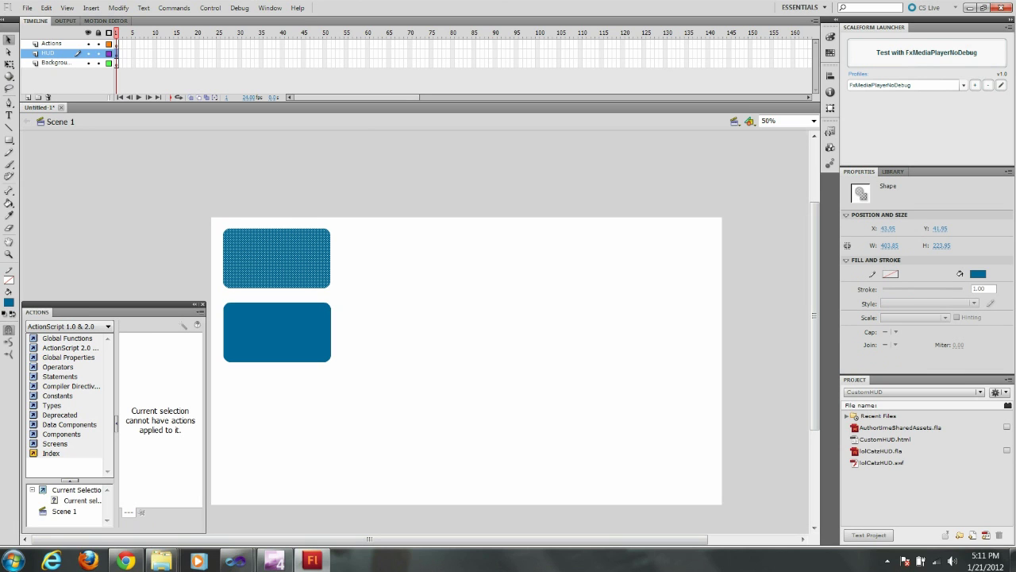
pyautogui.rightClick(306, 267)
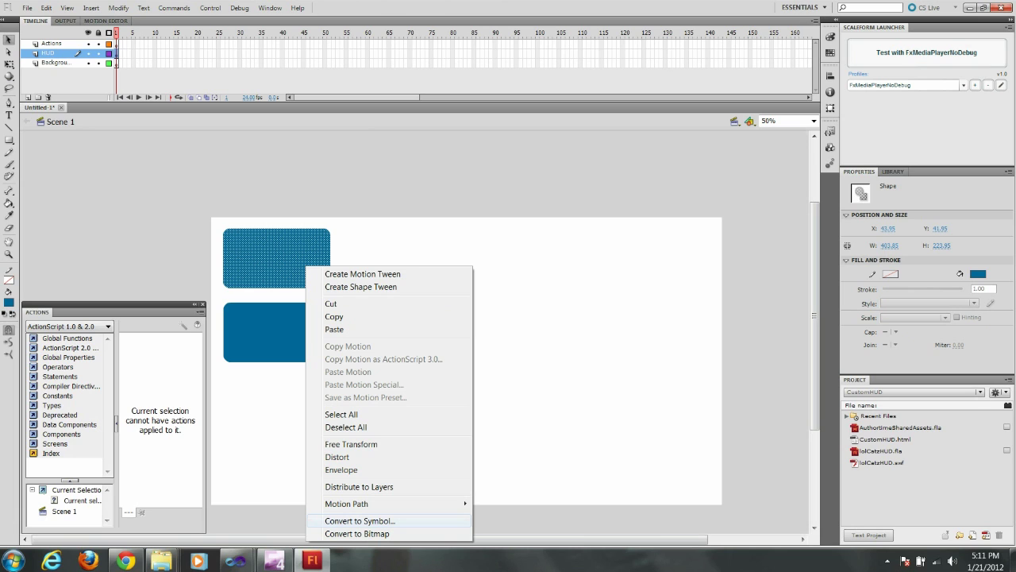
pyautogui.click(359, 521)
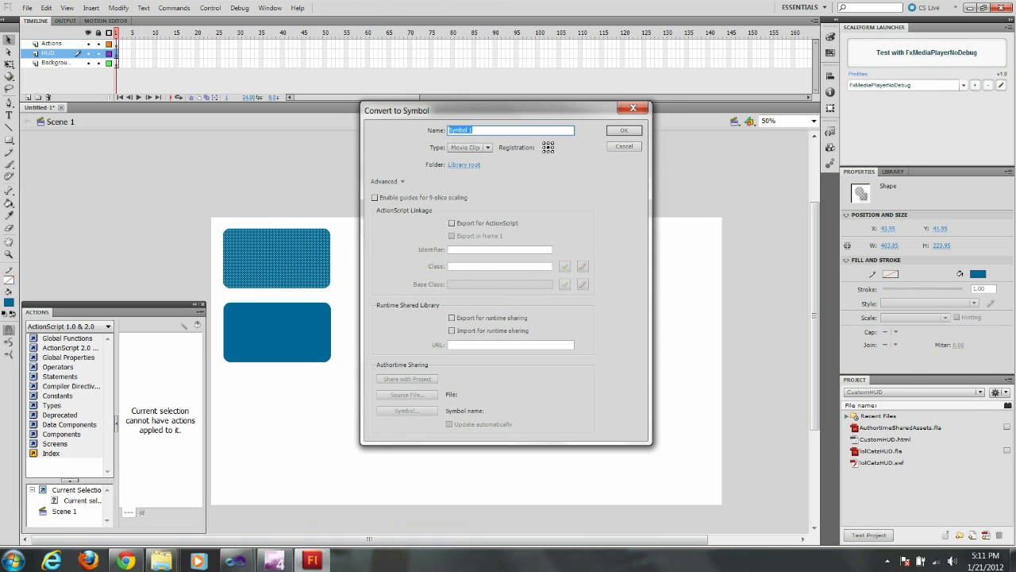
pyautogui.write('Healtharea')
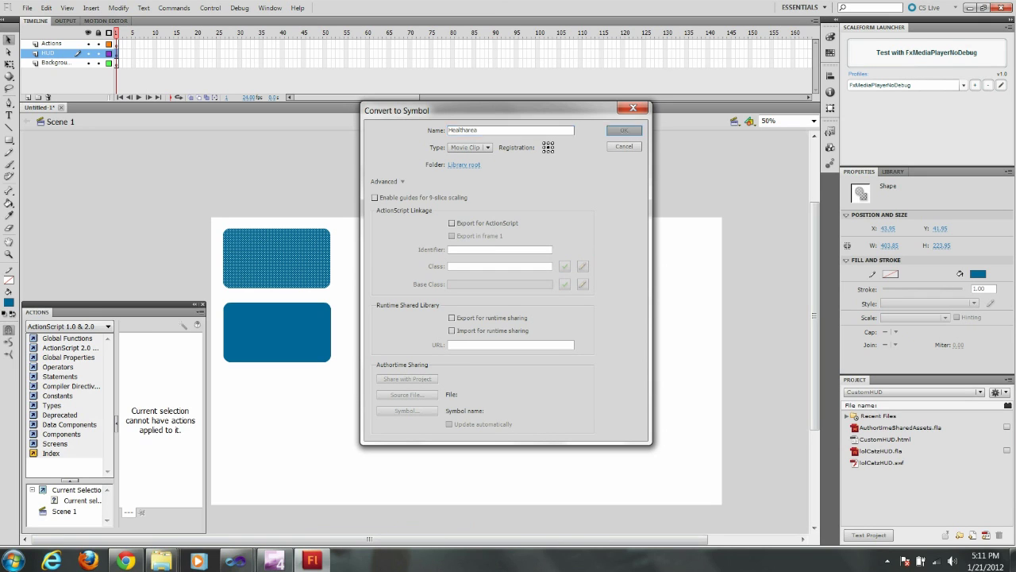
pyautogui.click(624, 130)
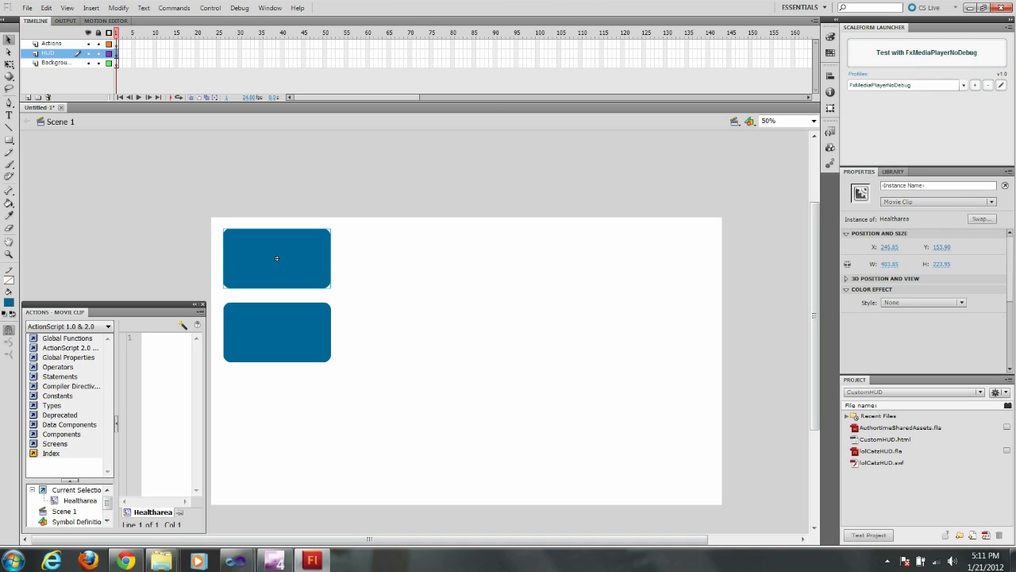
pyautogui.click(925, 185)
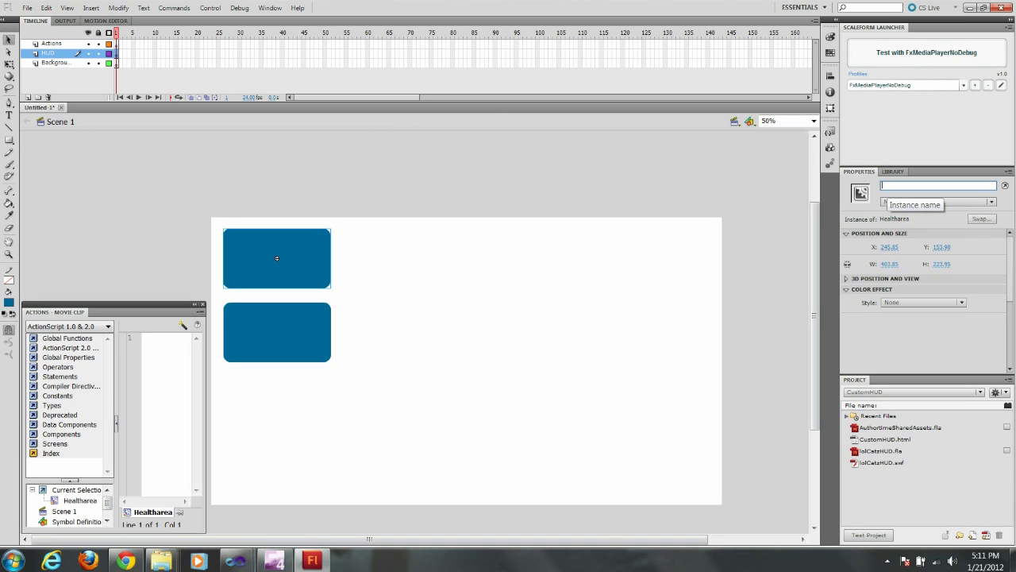
pyautogui.write('Healtharea')
pyautogui.click(699, 173)
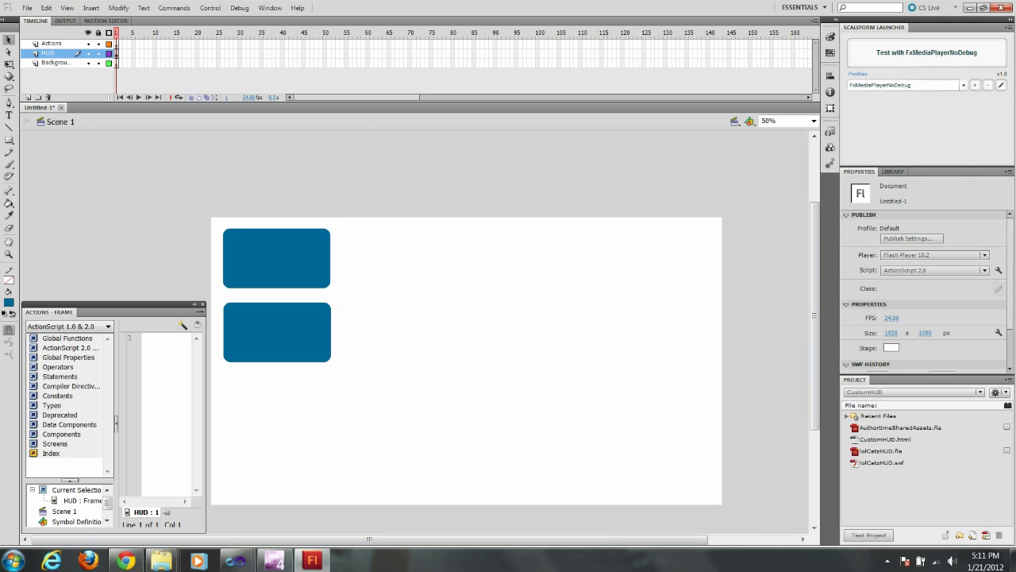
# Convert the lower blue rectangle to a movie clip symbol named Ammoarea and give its instance the name Ammoarea.
pyautogui.click(305, 316)
pyautogui.rightClick(304, 316)
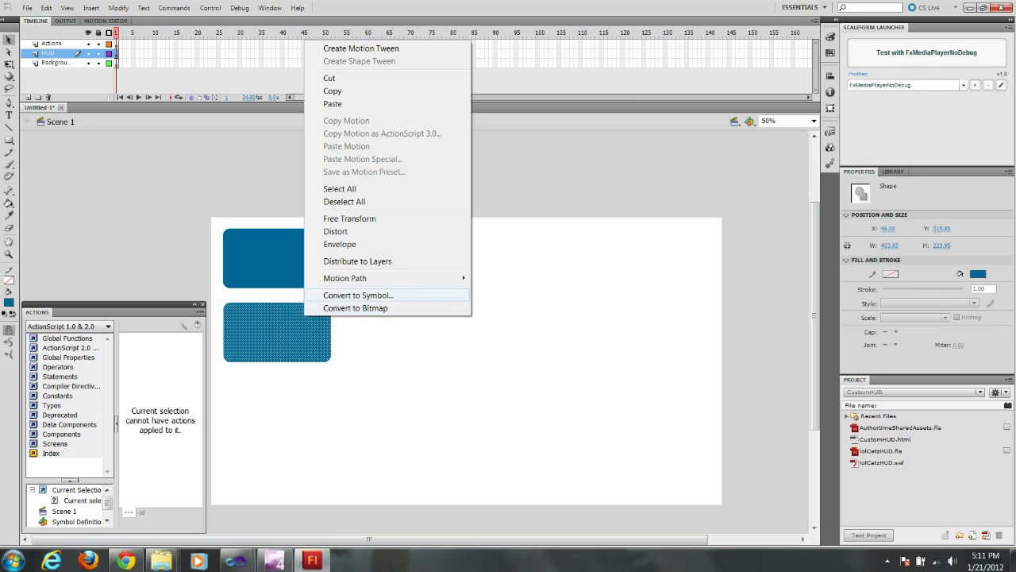
pyautogui.click(357, 295)
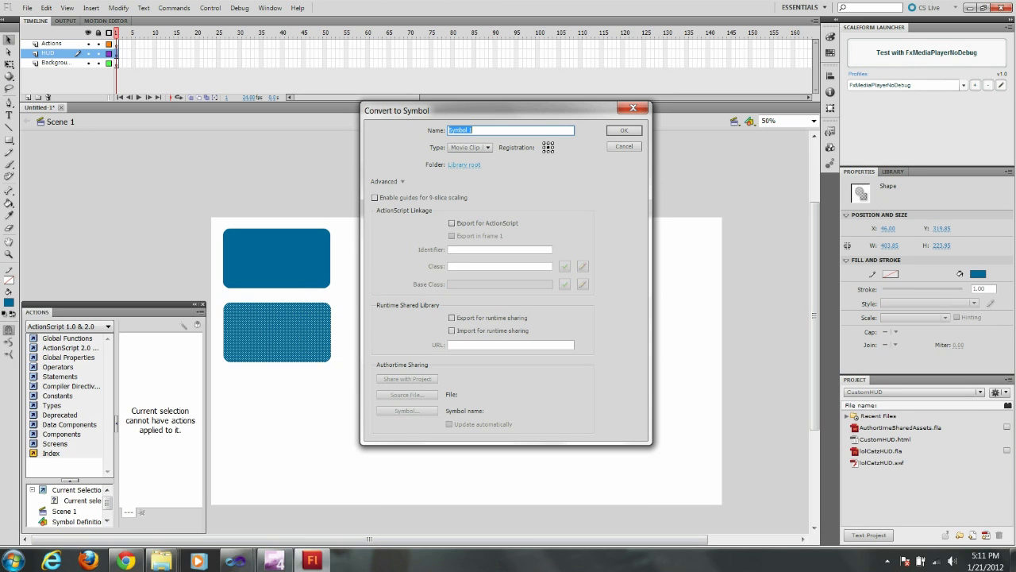
pyautogui.write('Ammoarea')
pyautogui.click(624, 130)
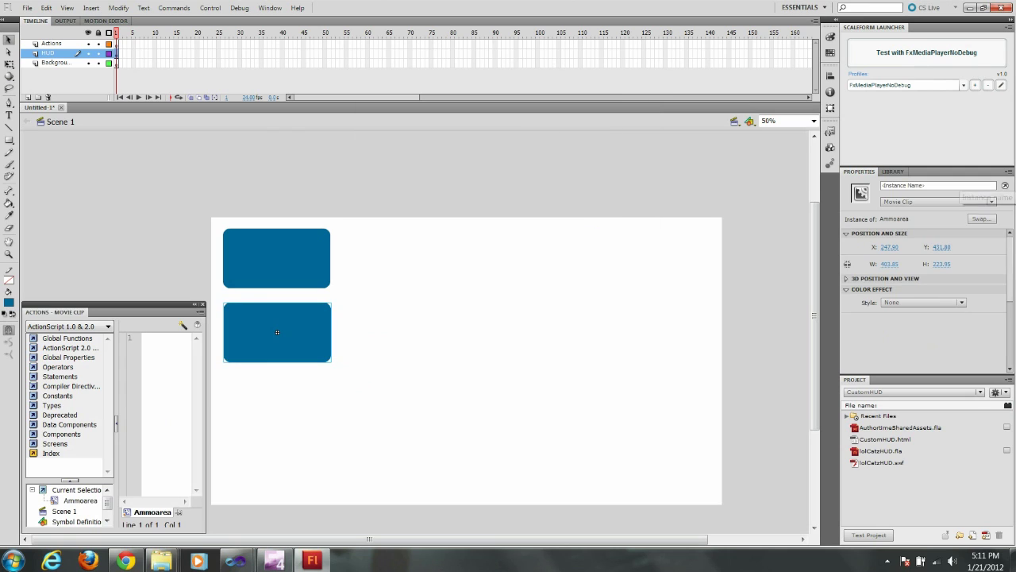
pyautogui.click(944, 185)
pyautogui.write('A')
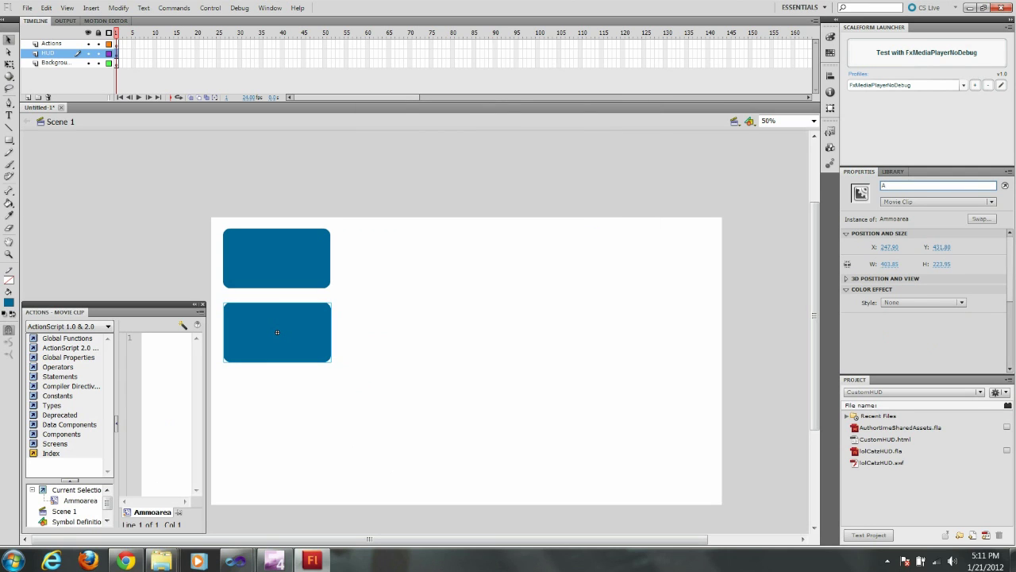
pyautogui.write('mmoarea')
pyautogui.click(754, 254)
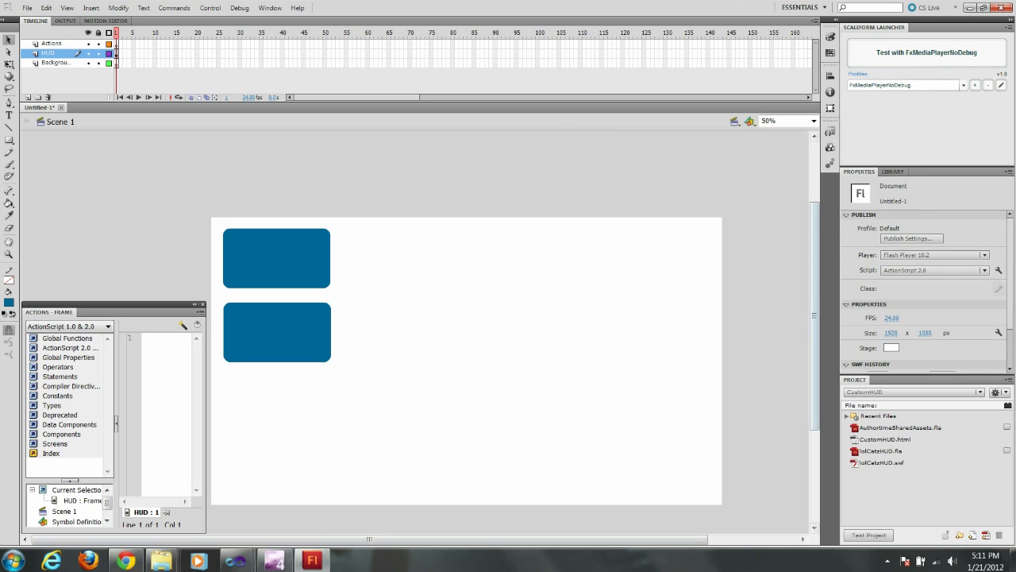
# Open the Healtharea movie clip for editing and add a second layer above its existing one.
pyautogui.click(278, 332)
pyautogui.click(277, 256)
pyautogui.click(277, 332)
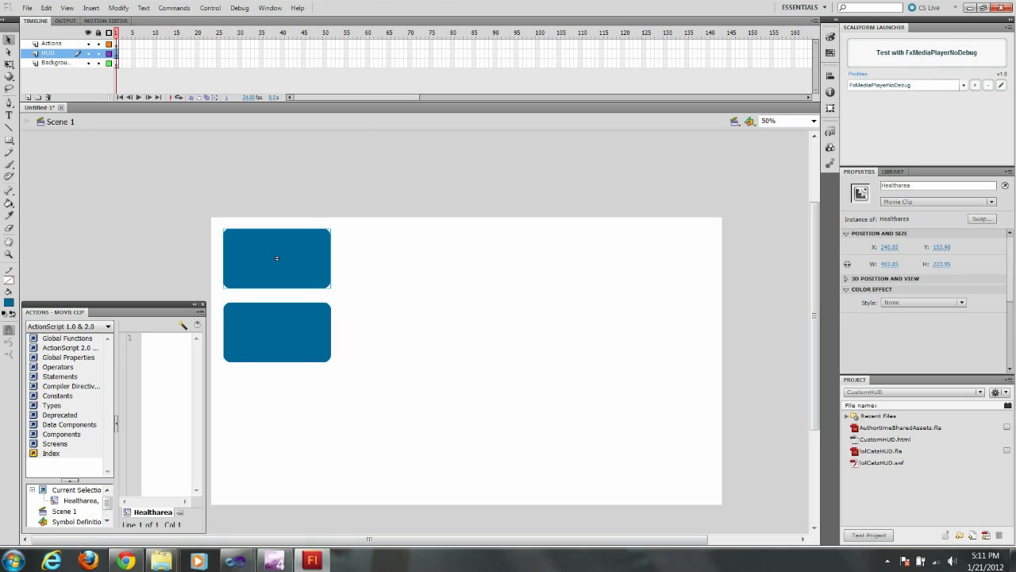
pyautogui.doubleClick(277, 256)
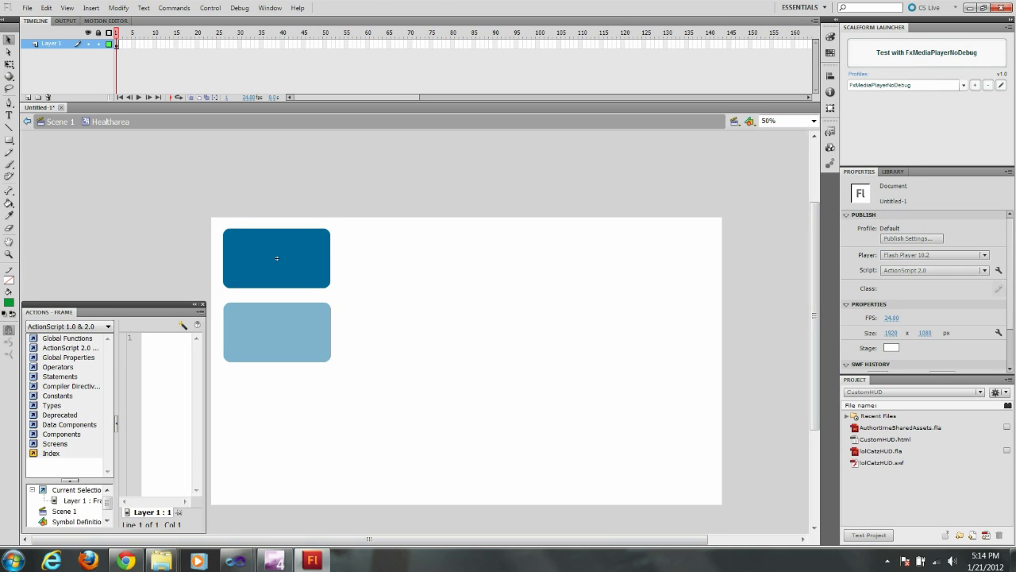
pyautogui.click(28, 97)
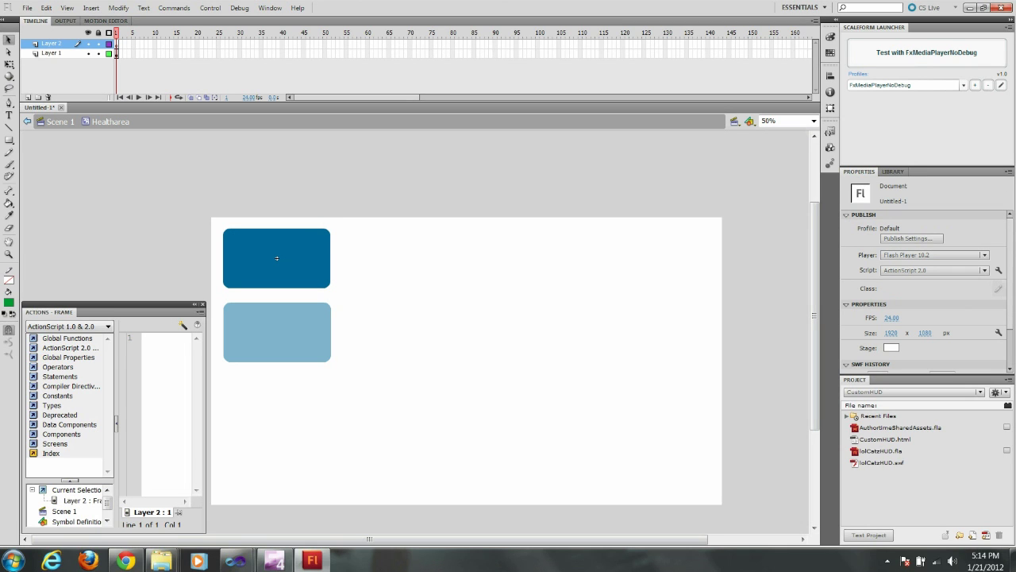
# Rename the layer holding the blue panel as Area and the empty layer above it as Stats.
pyautogui.click(51, 53)
pyautogui.click(52, 44)
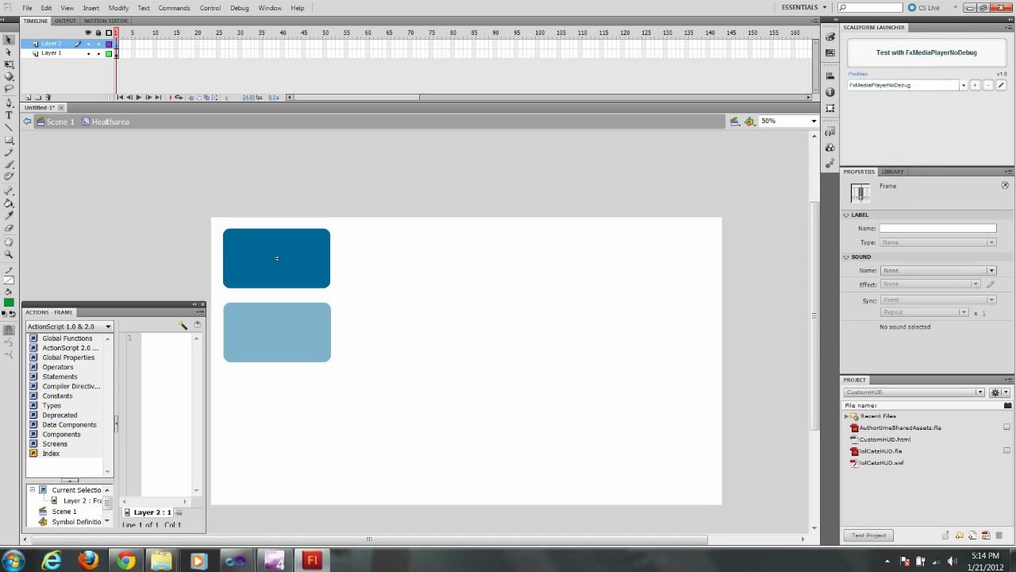
pyautogui.click(277, 258)
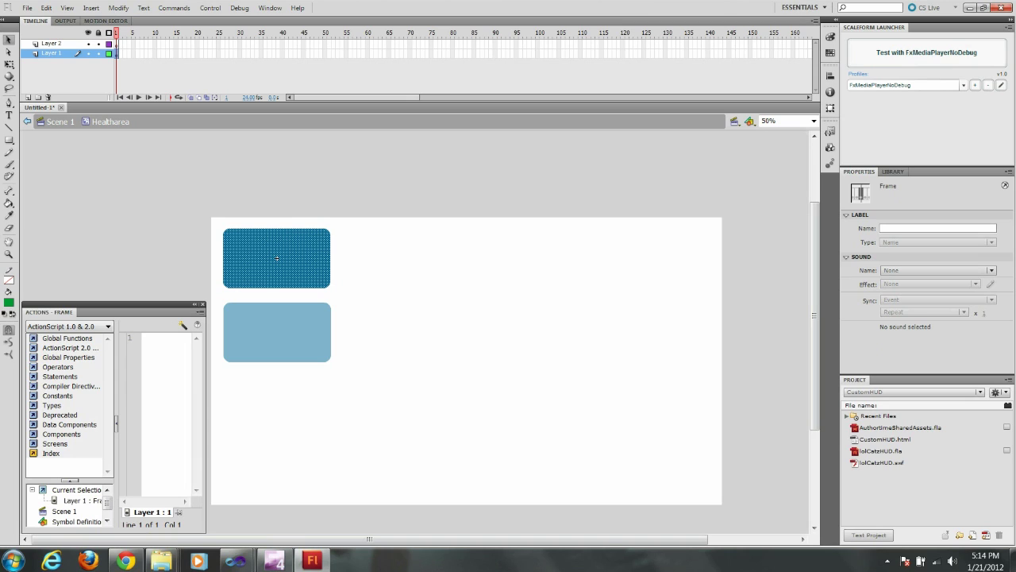
pyautogui.doubleClick(70, 53)
pyautogui.write('Area')
pyautogui.press('Return')
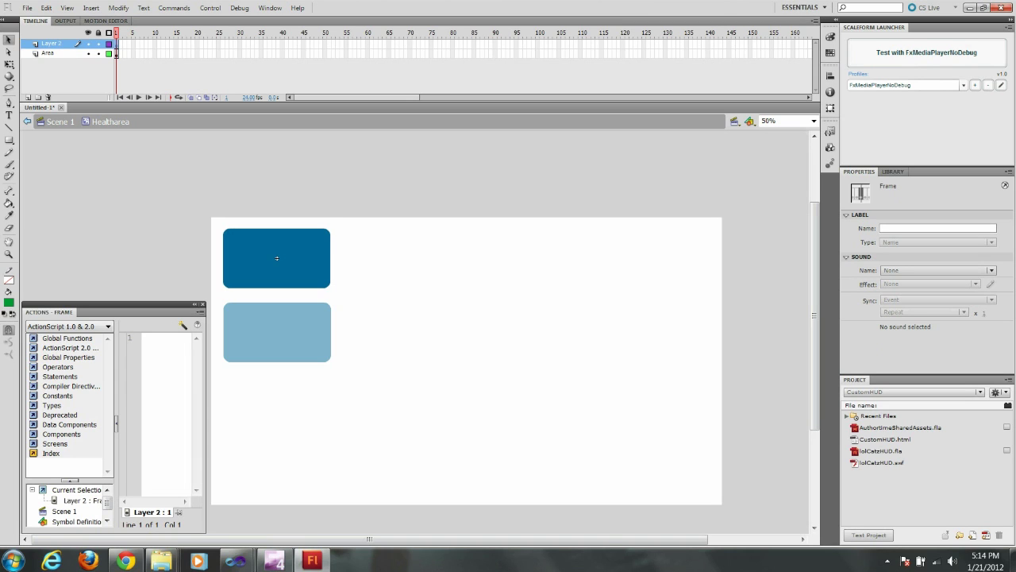
pyautogui.doubleClick(52, 44)
pyautogui.write('Start')
pyautogui.press('Return')
# Import the image 00health.png from the removable disk onto the stage in the Stats layer.
pyautogui.hotkey('alt', 'f')
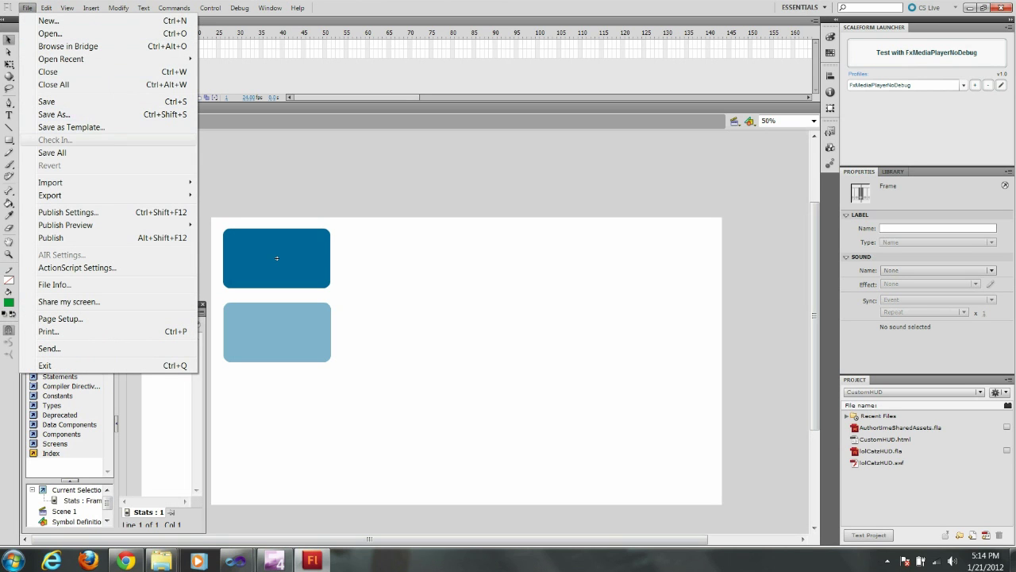
pyautogui.moveTo(80, 182)
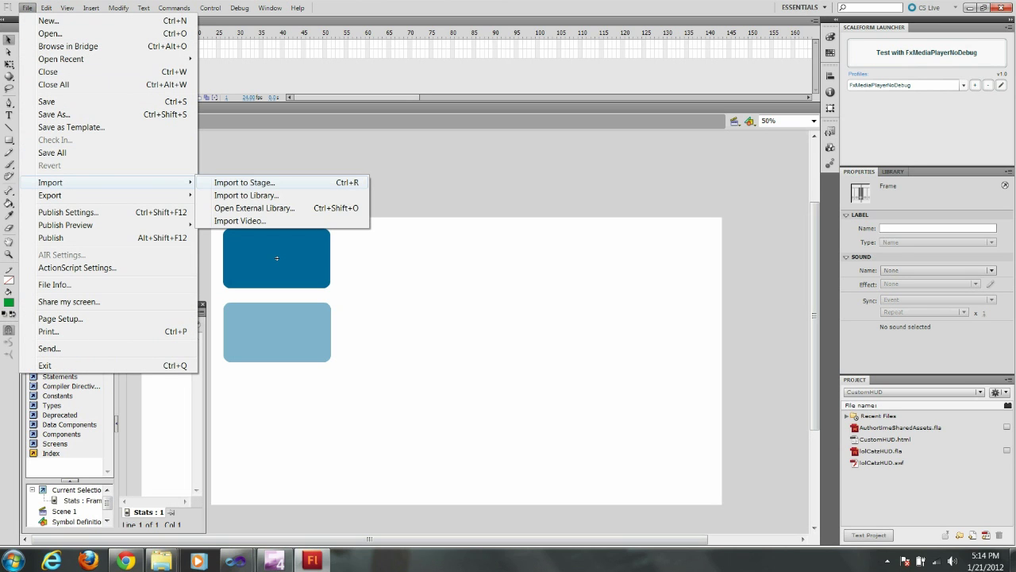
pyautogui.press('Return')
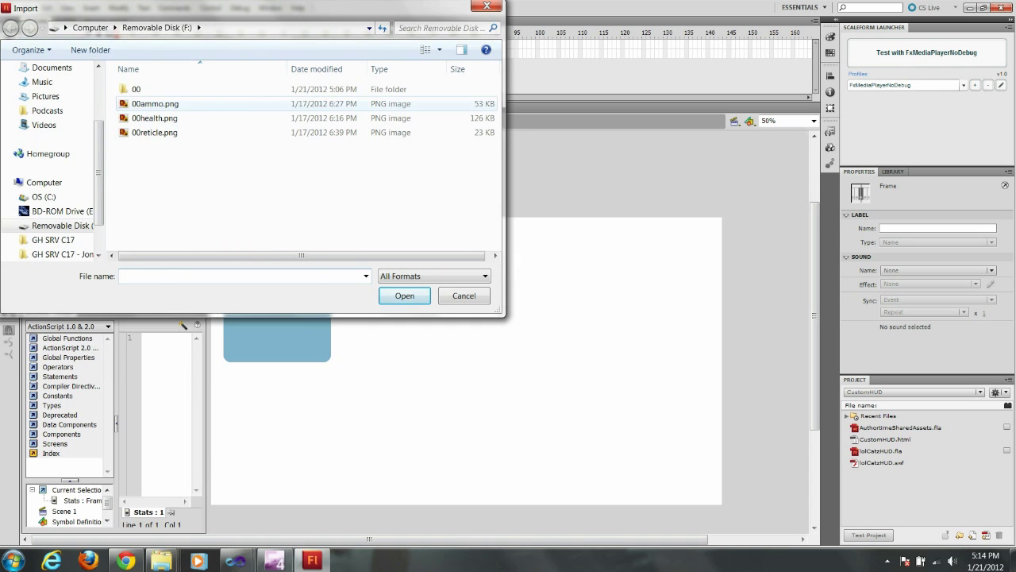
pyautogui.doubleClick(155, 118)
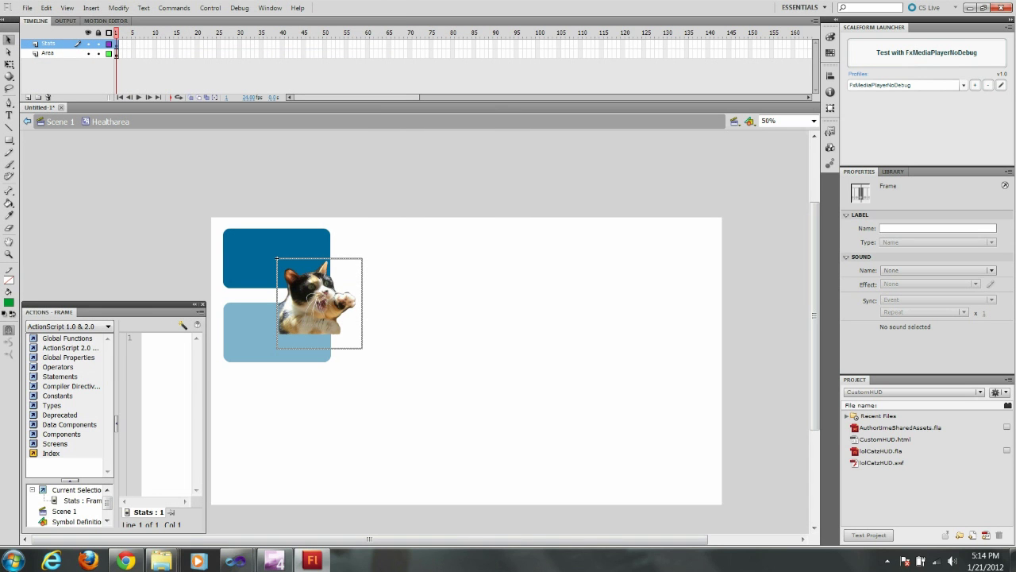
# Scale the cat image down to about 206 by 218 px and place it at the left side of the upper blue panel.
pyautogui.click(333, 298)
pyautogui.rightClick(333, 297)
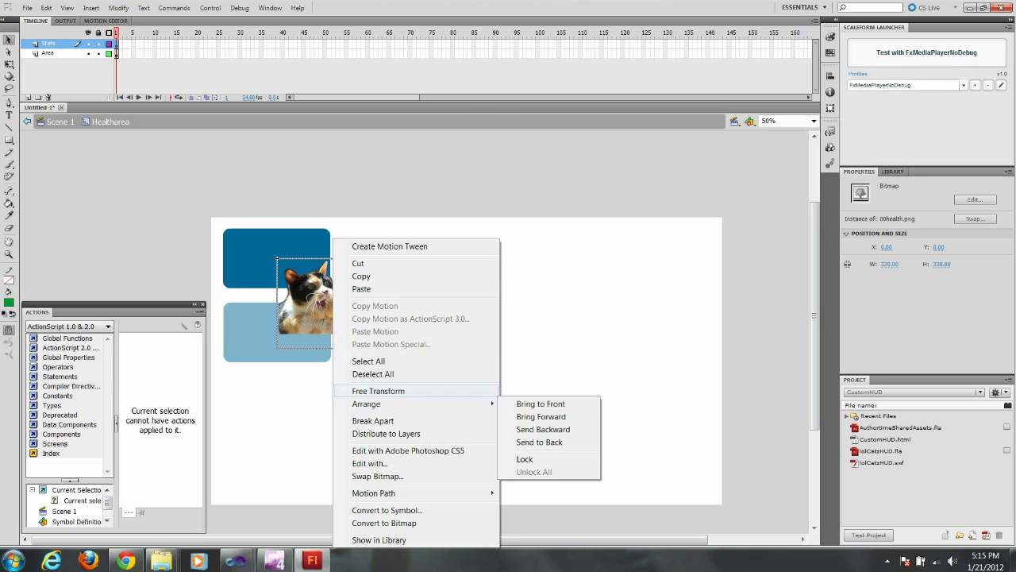
pyautogui.click(378, 390)
pyautogui.moveTo(362, 348); pyautogui.dragTo(341, 326)
pyautogui.moveTo(341, 280); pyautogui.dragTo(348, 274)
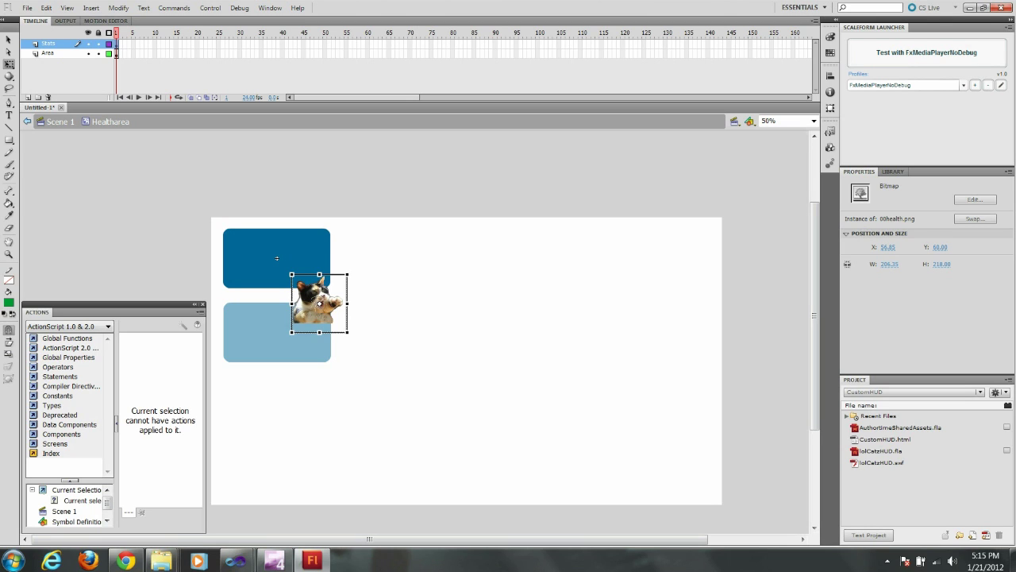
pyautogui.press('v')
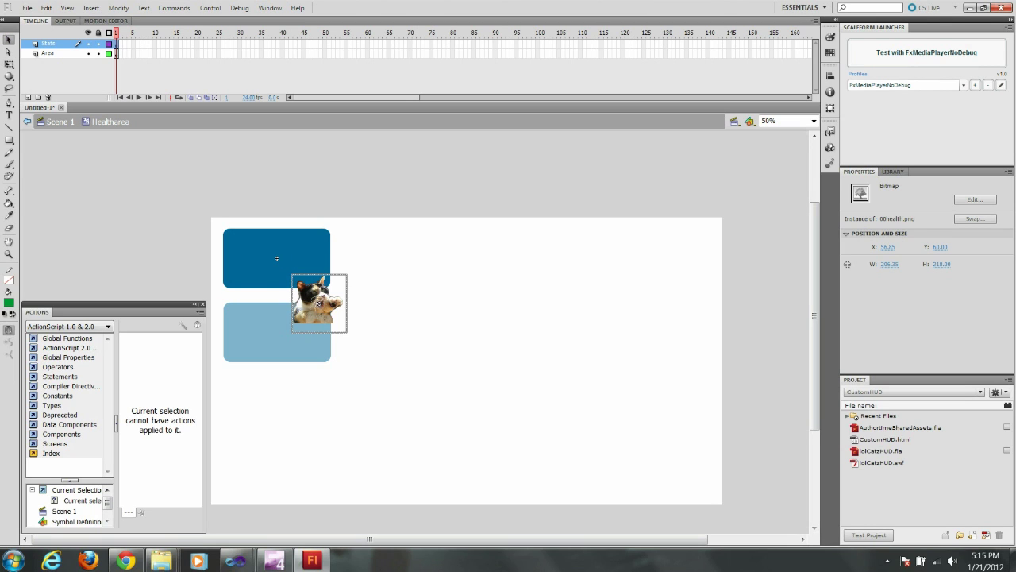
pyautogui.moveTo(320, 303); pyautogui.dragTo(251, 257)
pyautogui.press('Escape')
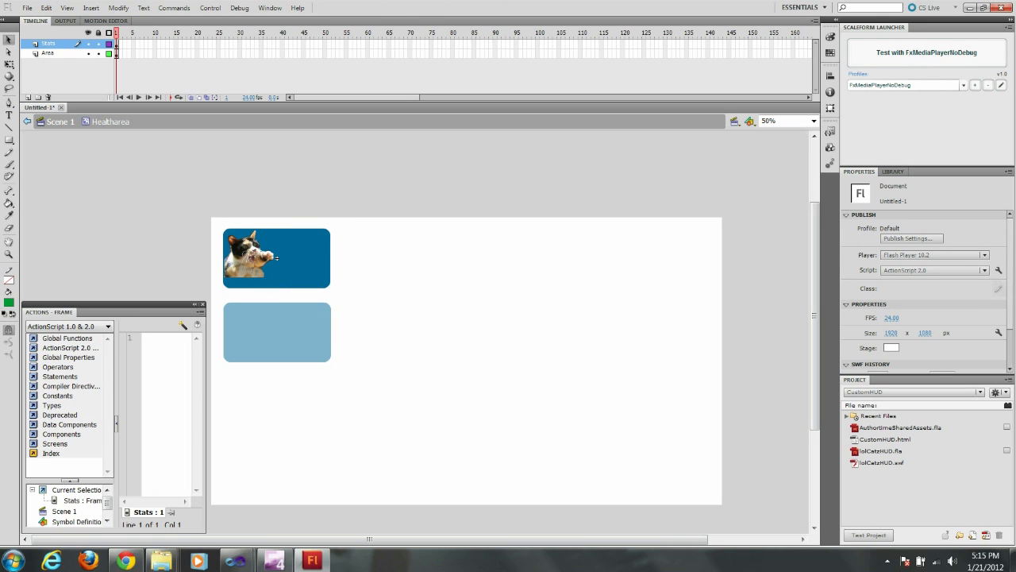
# Draw a thin green rounded bar without stroke near the health panel's lower edge, right of the cat, and shift it slightly left inside the panel.
pyautogui.press('r')
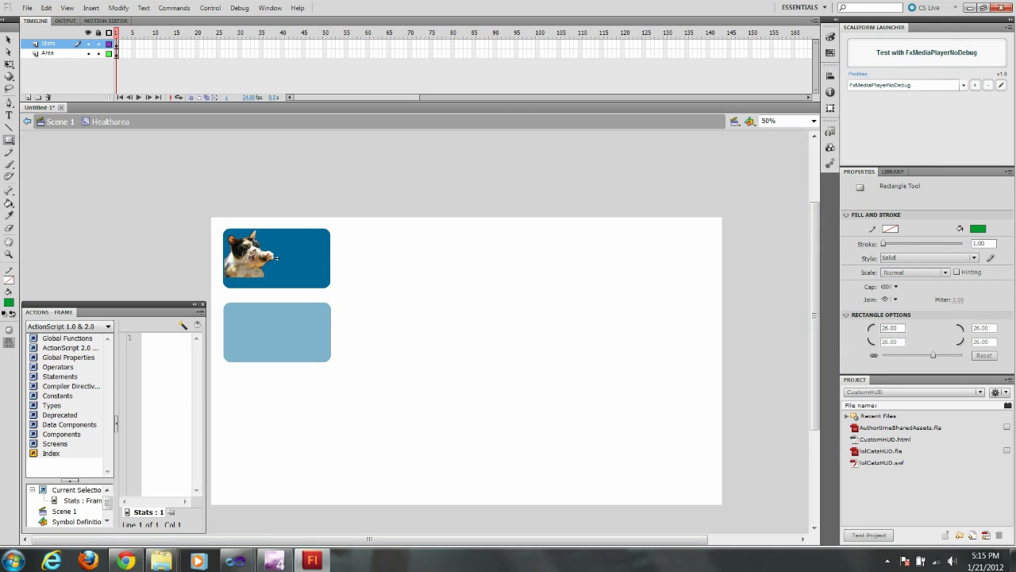
pyautogui.moveTo(270, 273); pyautogui.dragTo(330, 281)
pyautogui.press('v')
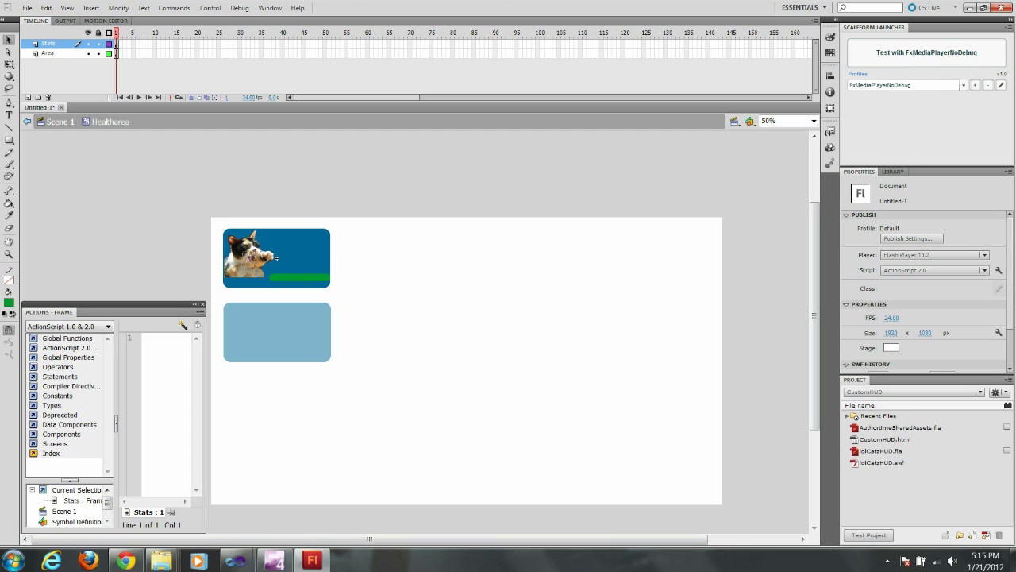
pyautogui.click(300, 277)
pyautogui.moveTo(301, 277); pyautogui.dragTo(297, 277)
pyautogui.click(381, 278)
# Add a dynamic text field about 156 by 94.5 px above the green bar, containing the text 100.
pyautogui.press('t')
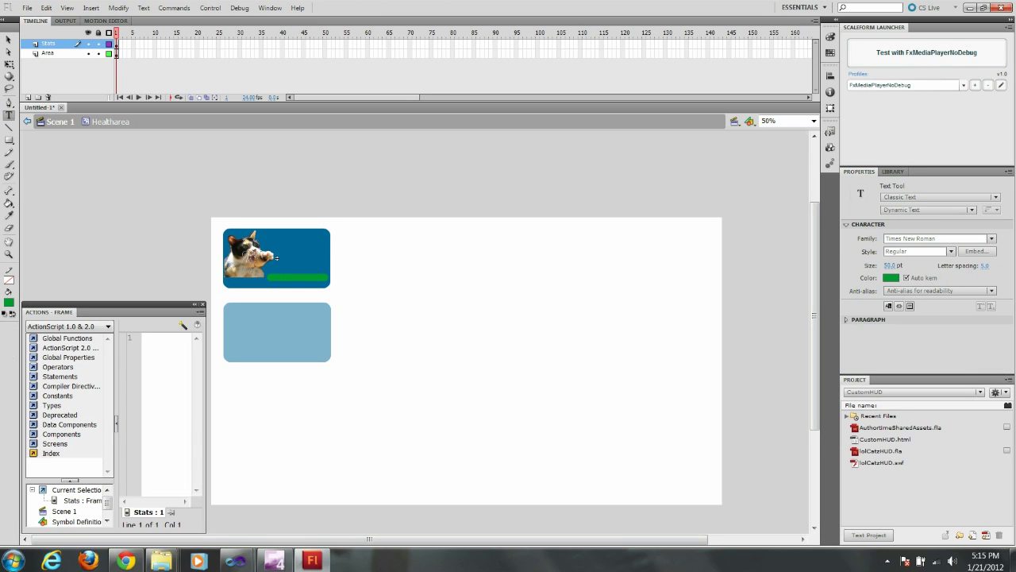
pyautogui.moveTo(282, 240); pyautogui.dragTo(324, 265)
pyautogui.write('100')
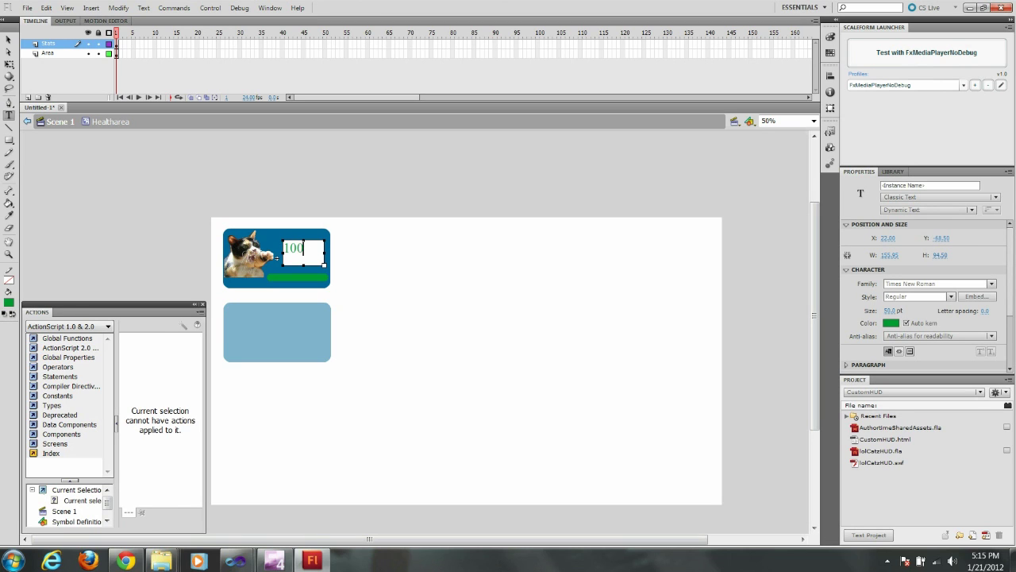
pyautogui.press('Escape')
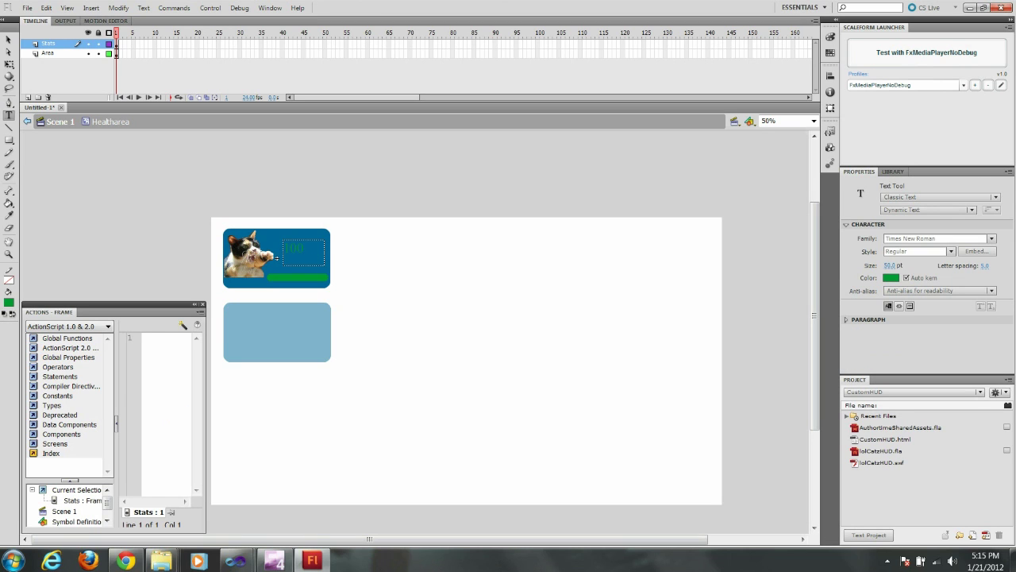
# Set the font style of the health value text to Bold.
pyautogui.moveTo(305, 249); pyautogui.dragTo(289, 248)
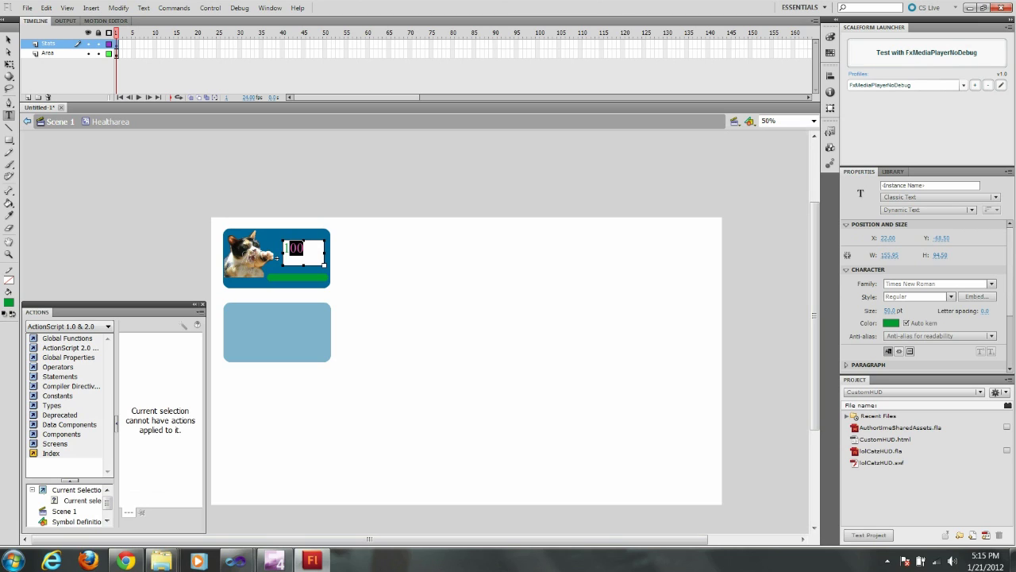
pyautogui.click(951, 297)
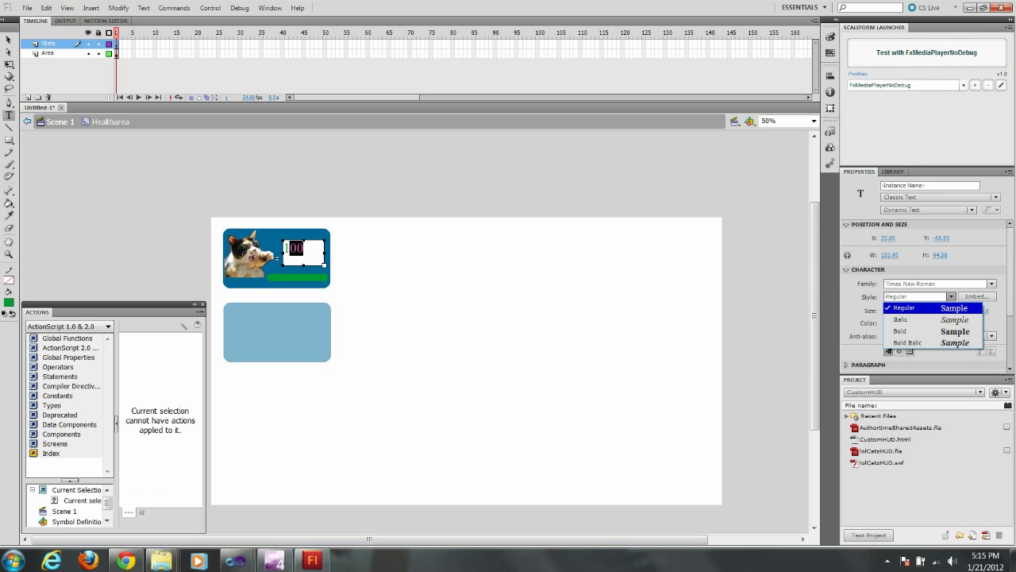
pyautogui.click(933, 331)
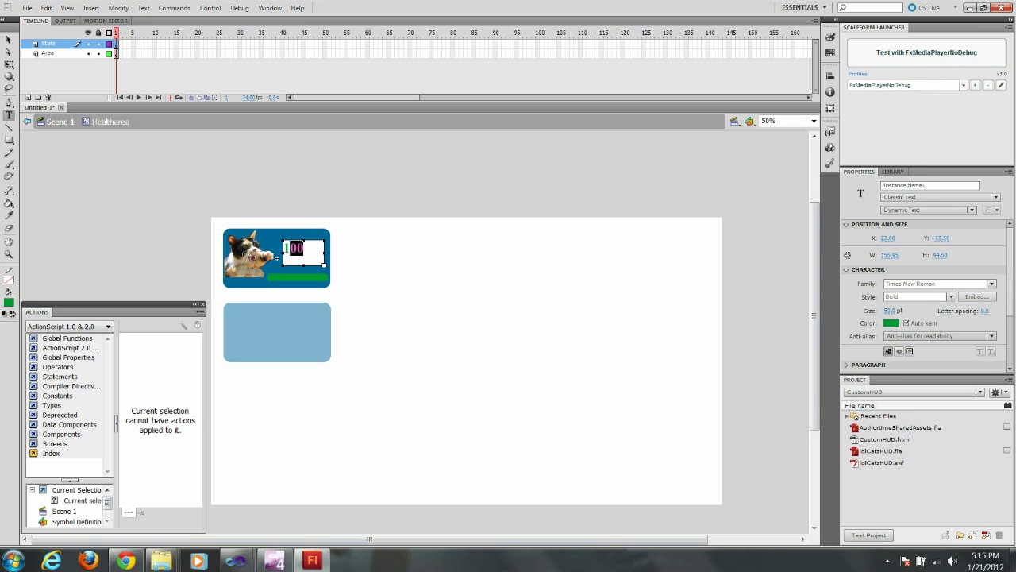
pyautogui.press('Escape')
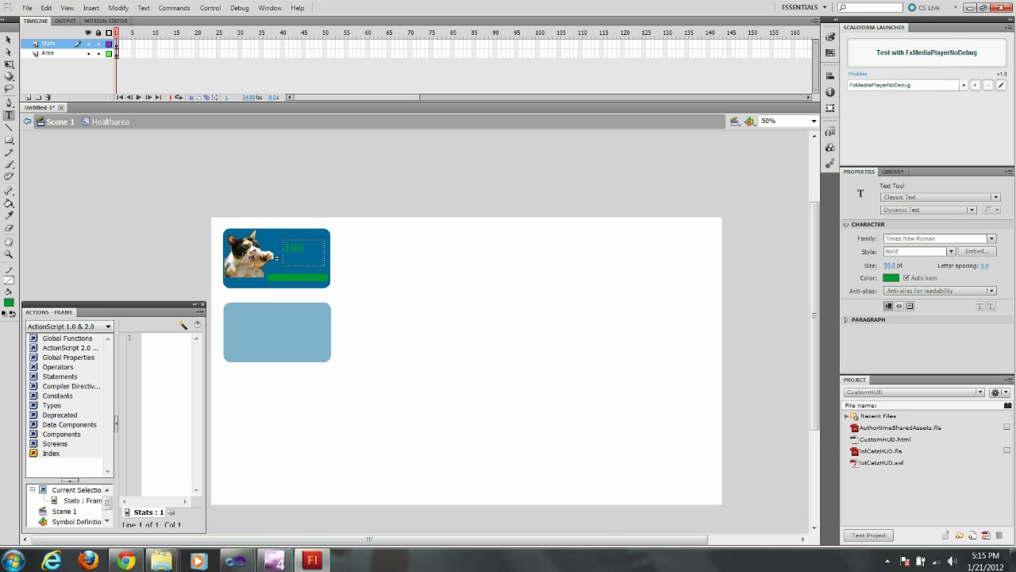
# Move the health value text down just above the green bar and shrink its field to about 142 by 62.5 px.
pyautogui.press('v')
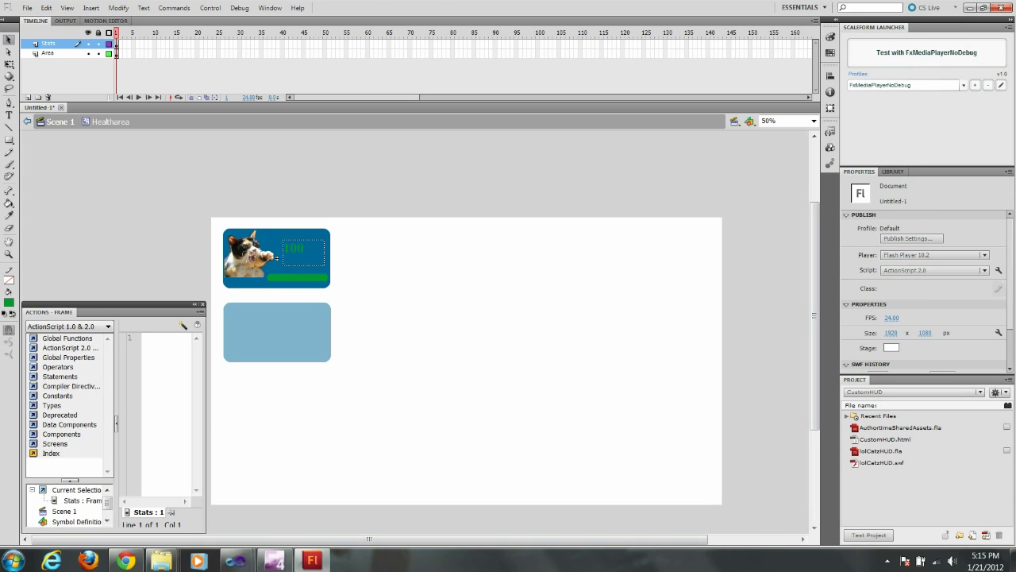
pyautogui.moveTo(296, 248); pyautogui.dragTo(306, 262)
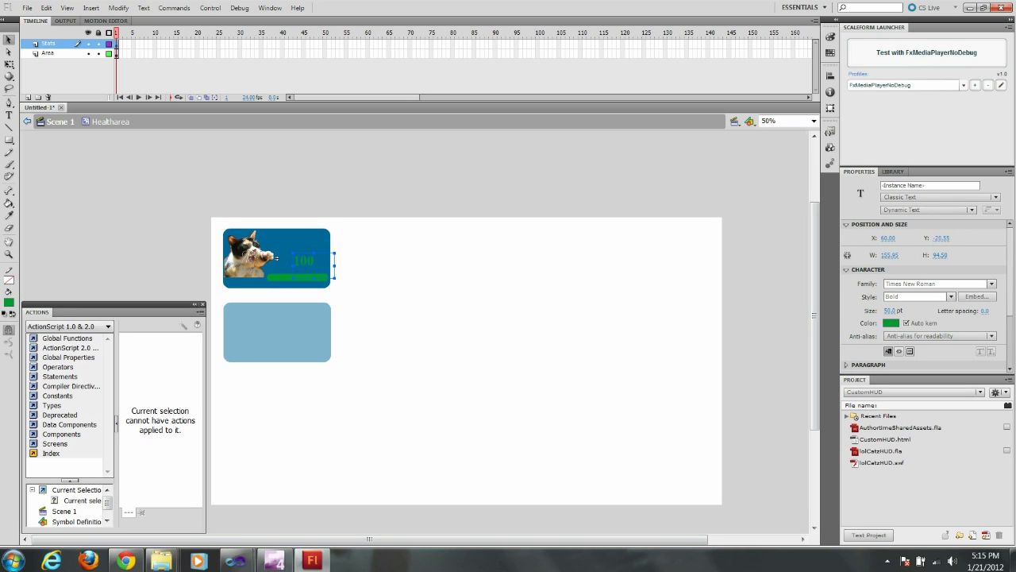
pyautogui.moveTo(335, 266); pyautogui.dragTo(312, 269)
pyautogui.press('Escape')
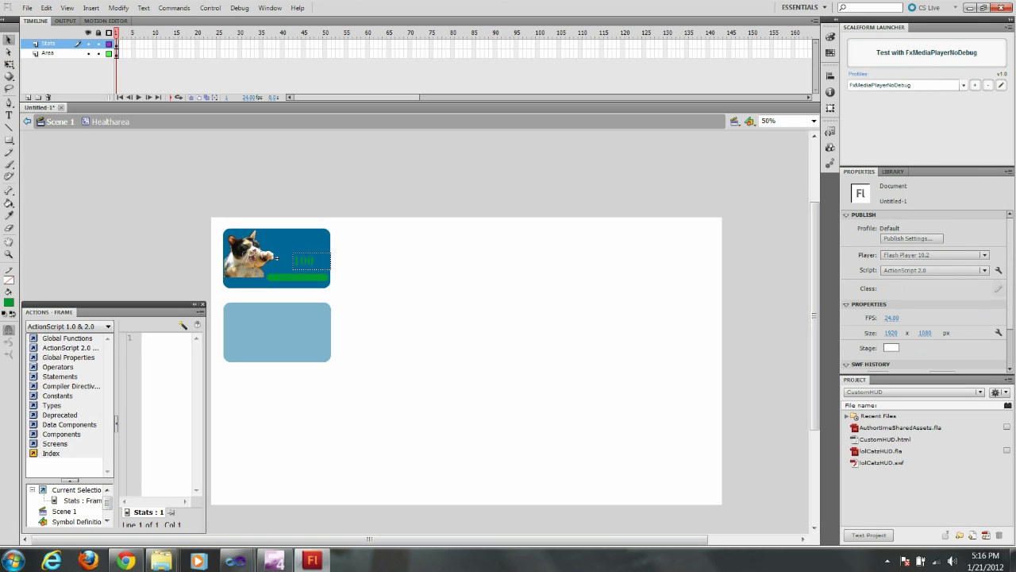
# Give the health value text field the instance name Healthval.
pyautogui.click(304, 261)
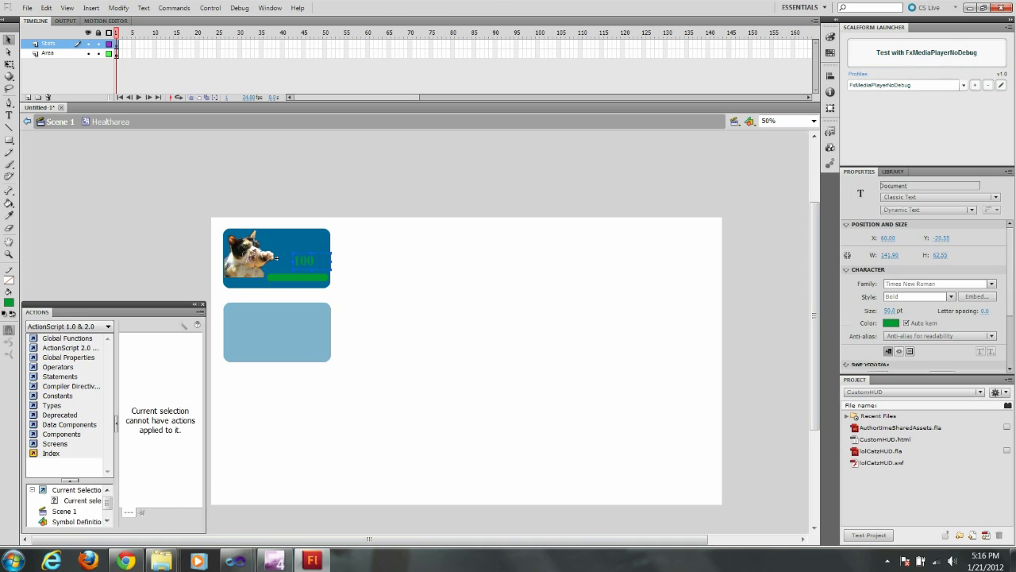
pyautogui.hotkey('ctrl', 'shift', 'a')
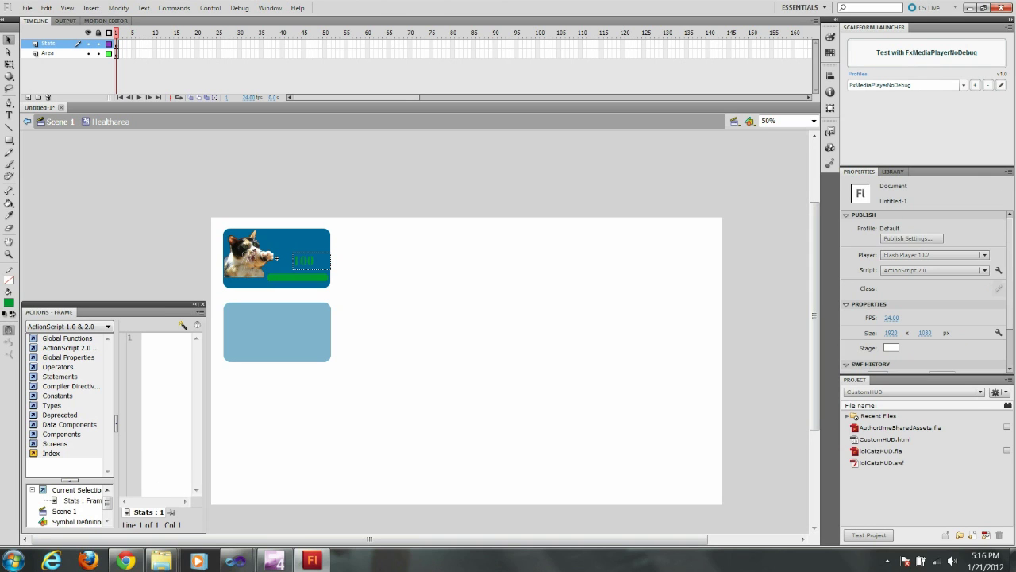
pyautogui.hotkey('ctrl', 'z')
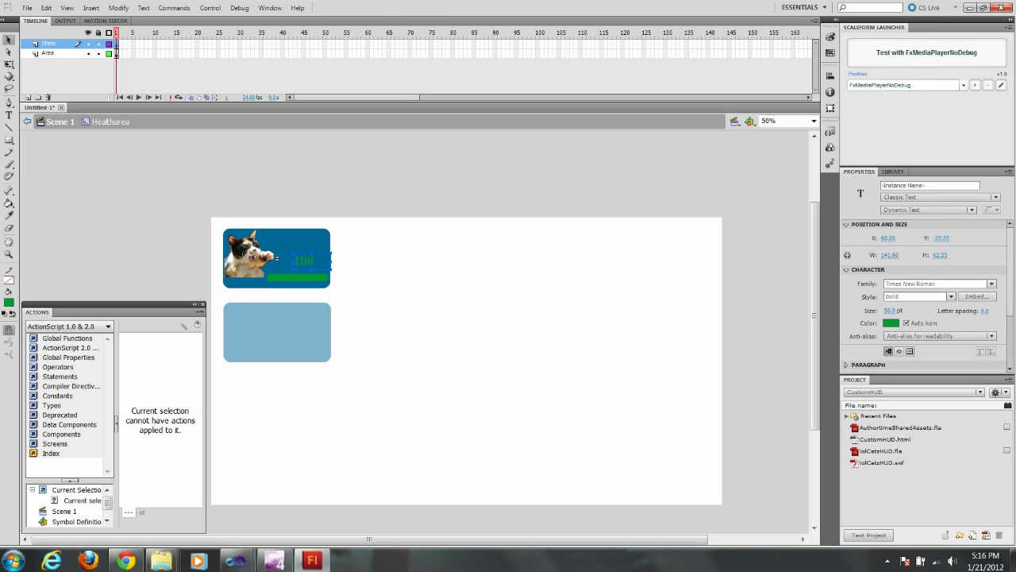
pyautogui.click(902, 185)
pyautogui.write('Healthval')
pyautogui.click(484, 317)
# Convert the green bar in the health panel to a movie clip symbol named Healthbar.
pyautogui.click(298, 277)
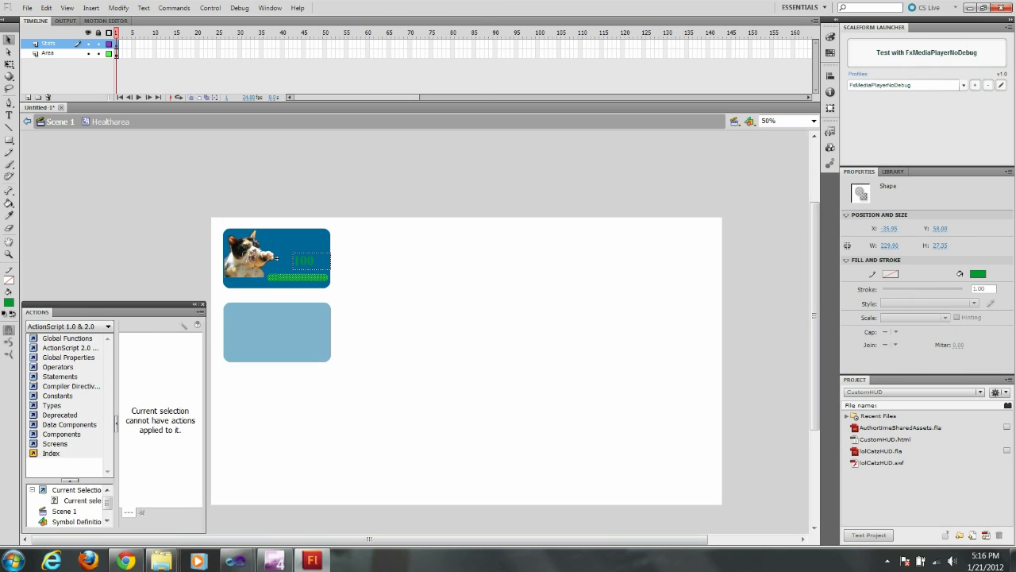
pyautogui.rightClick(315, 278)
pyautogui.click(369, 258)
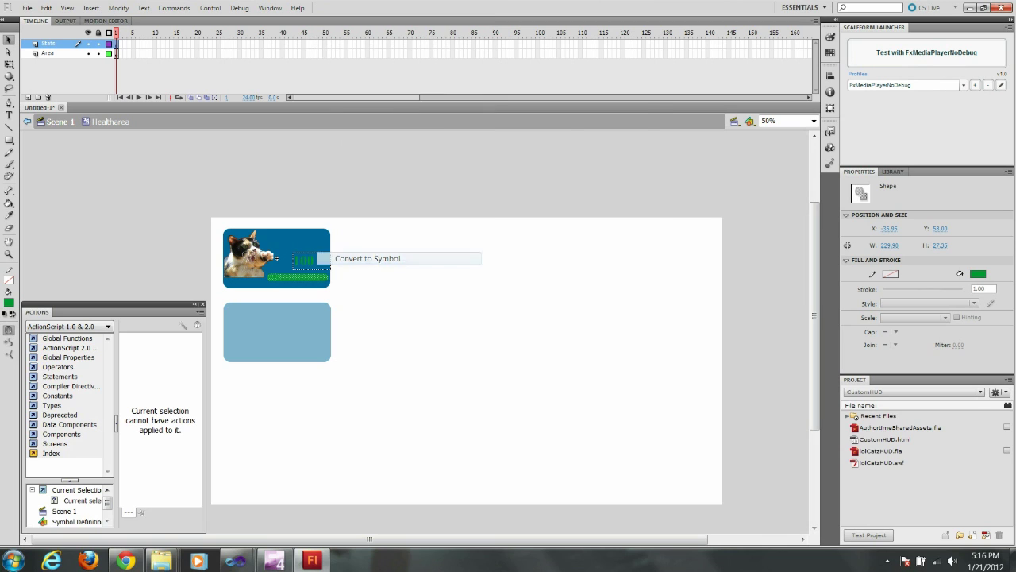
pyautogui.write('He')
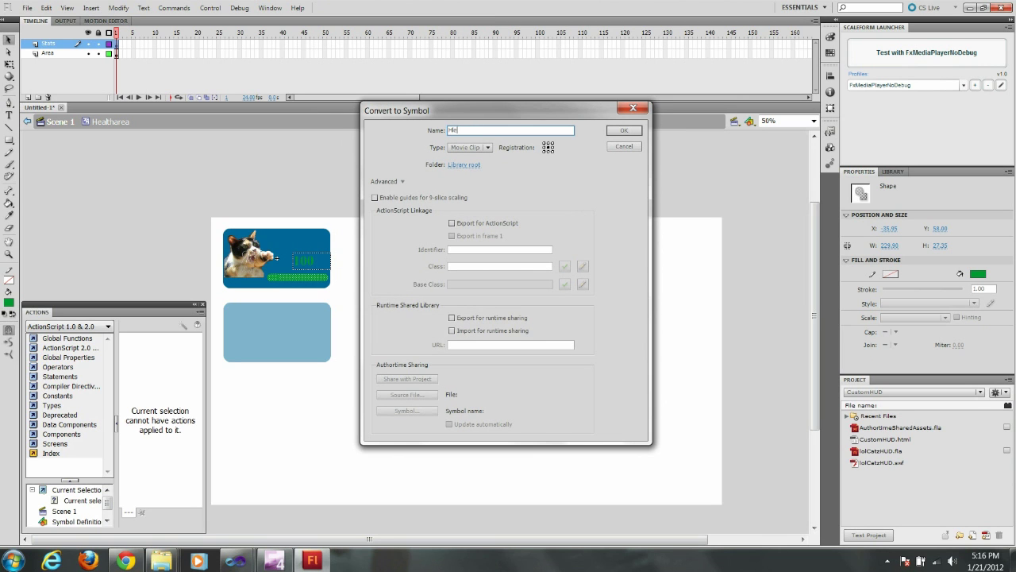
pyautogui.write('althbar')
pyautogui.press('Return')
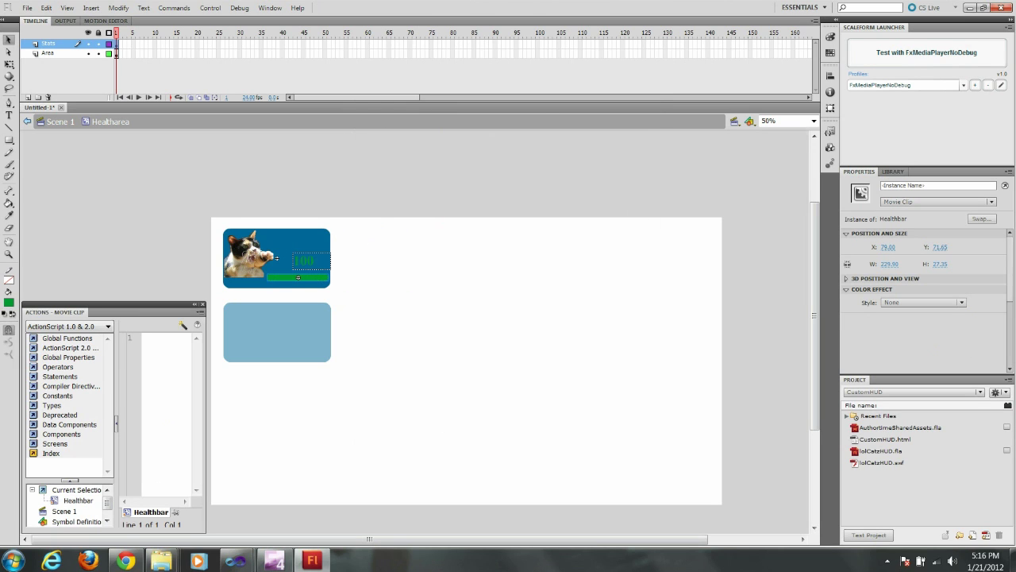
# Give the green bar movie clip the instance name Healthbar.
pyautogui.click(935, 185)
pyautogui.write('Health')
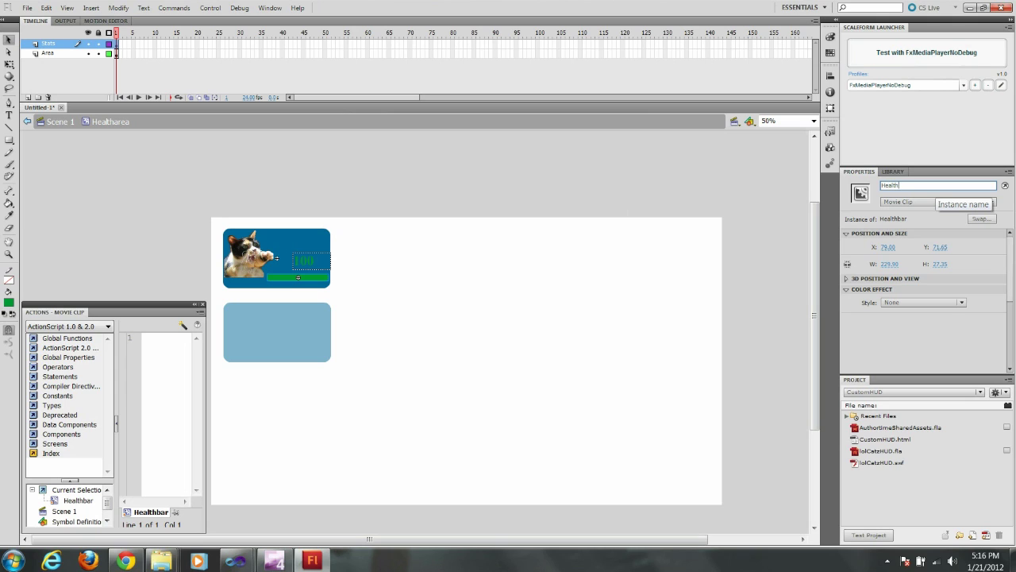
pyautogui.write('bar')
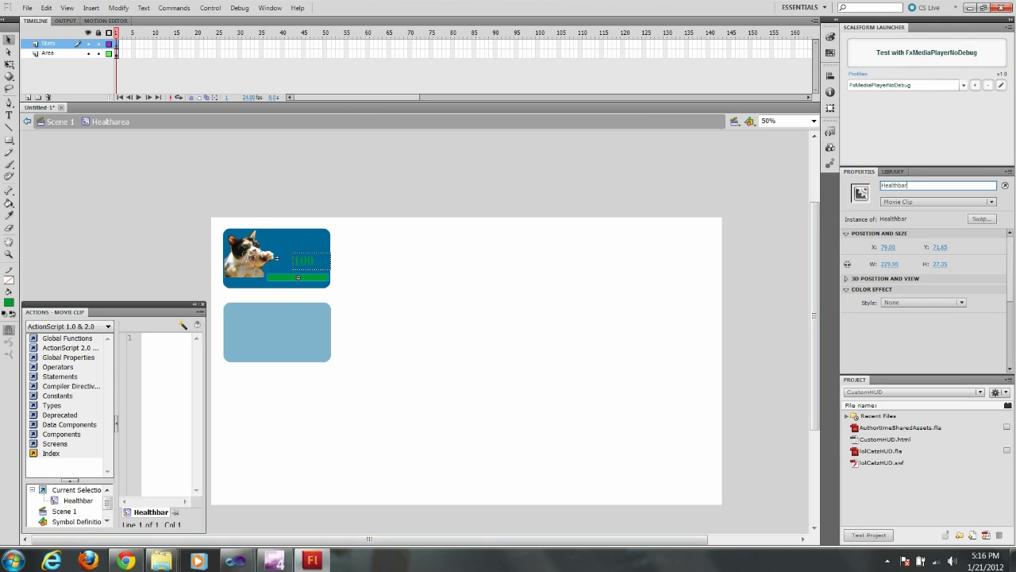
pyautogui.click(492, 318)
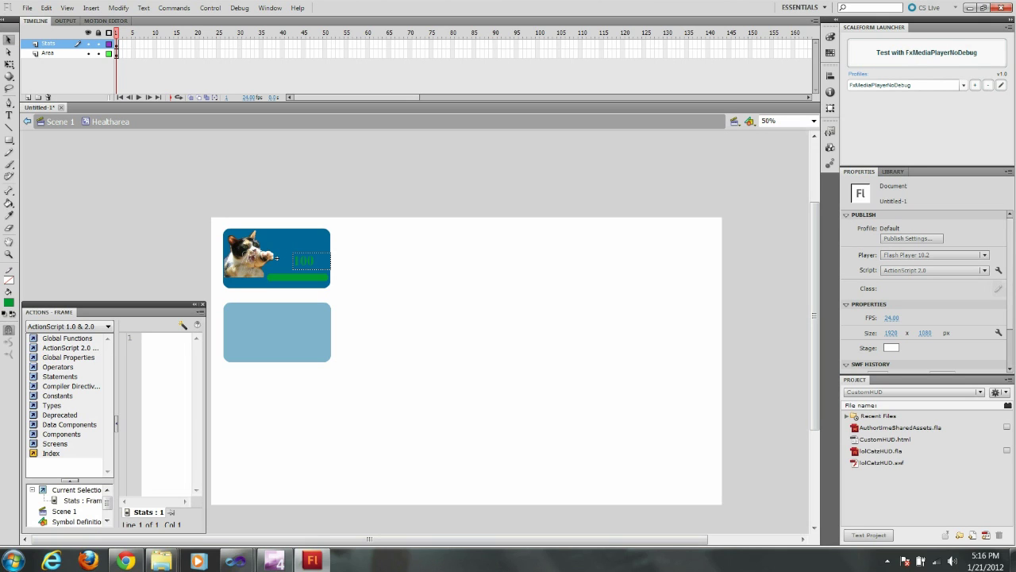
# Return to the main scene and open the Ammoarea movie clip of the lower blue panel for editing.
pyautogui.hotkey('ctrl', 'e')
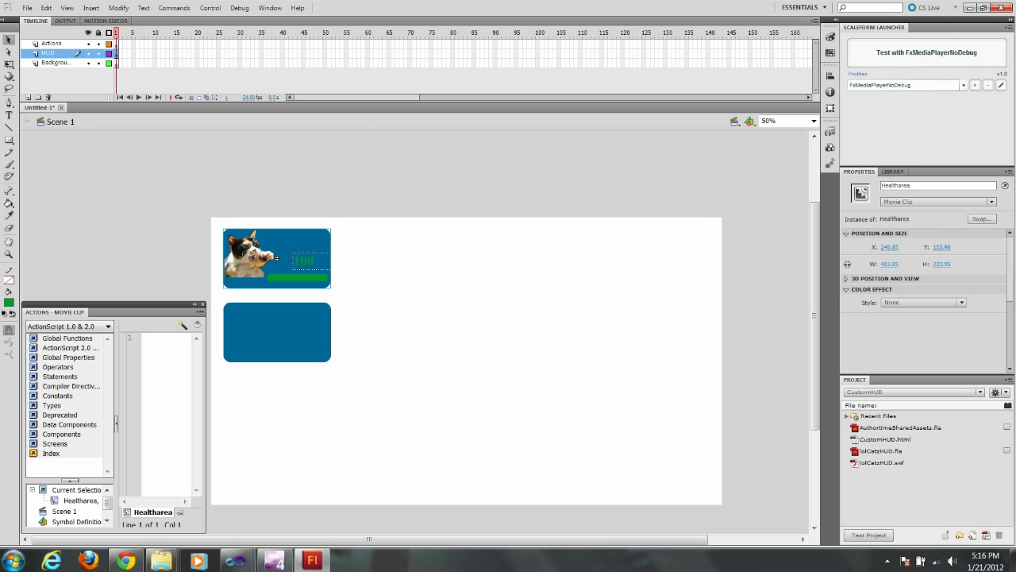
pyautogui.click(277, 332)
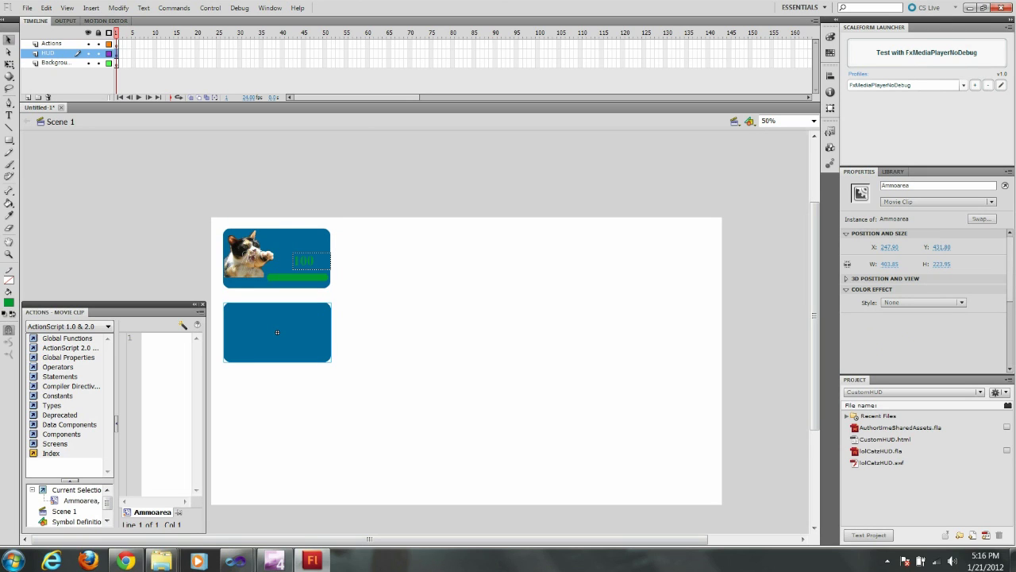
pyautogui.doubleClick(277, 332)
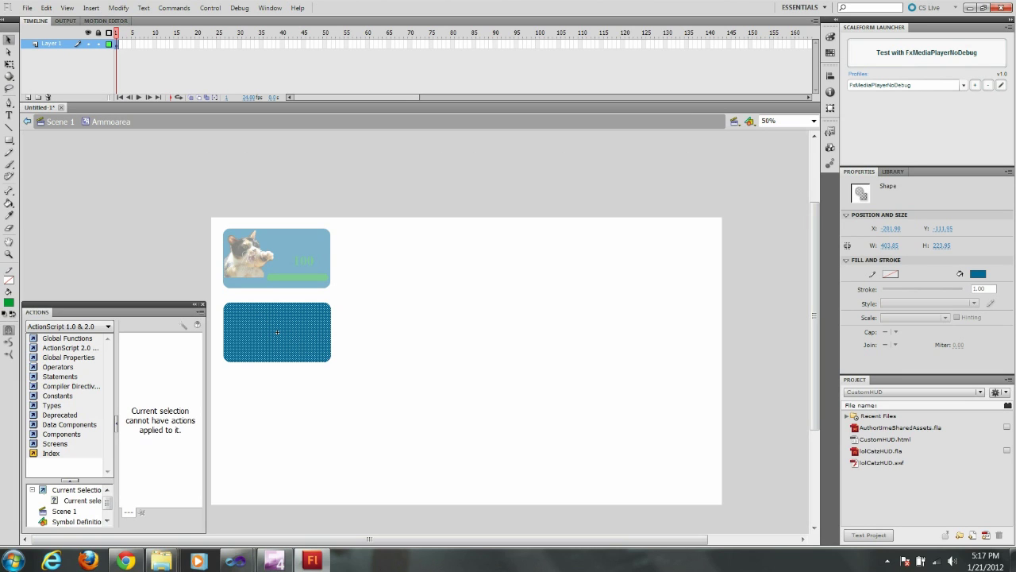
# Add a layer above the ammo panel's layer, naming the lower layer Area and the new one Stats.
pyautogui.press('alt')
pyautogui.press('alt')
pyautogui.click(29, 98)
pyautogui.click(51, 53)
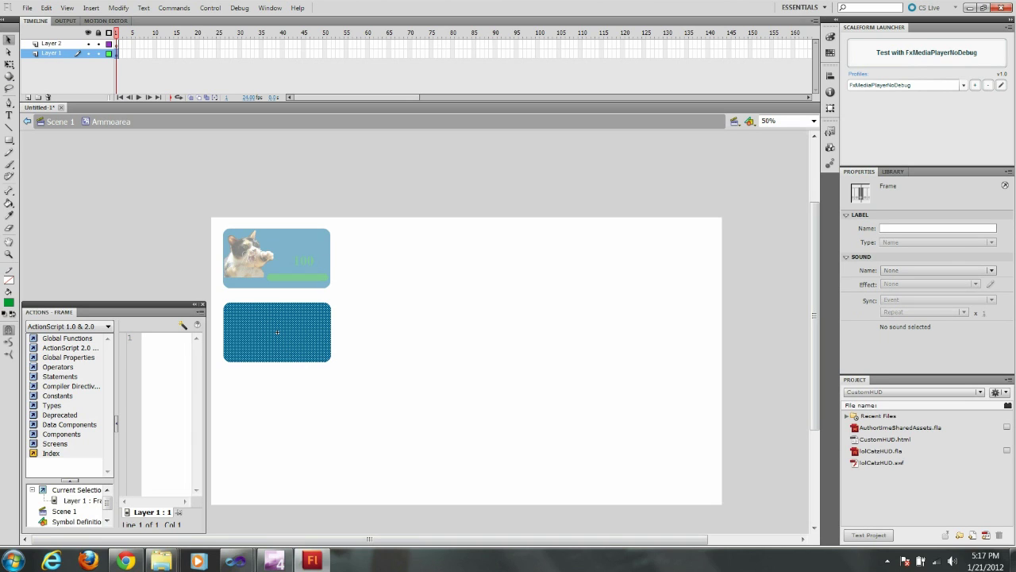
pyautogui.doubleClick(52, 53)
pyautogui.write('Area')
pyautogui.press('Tab')
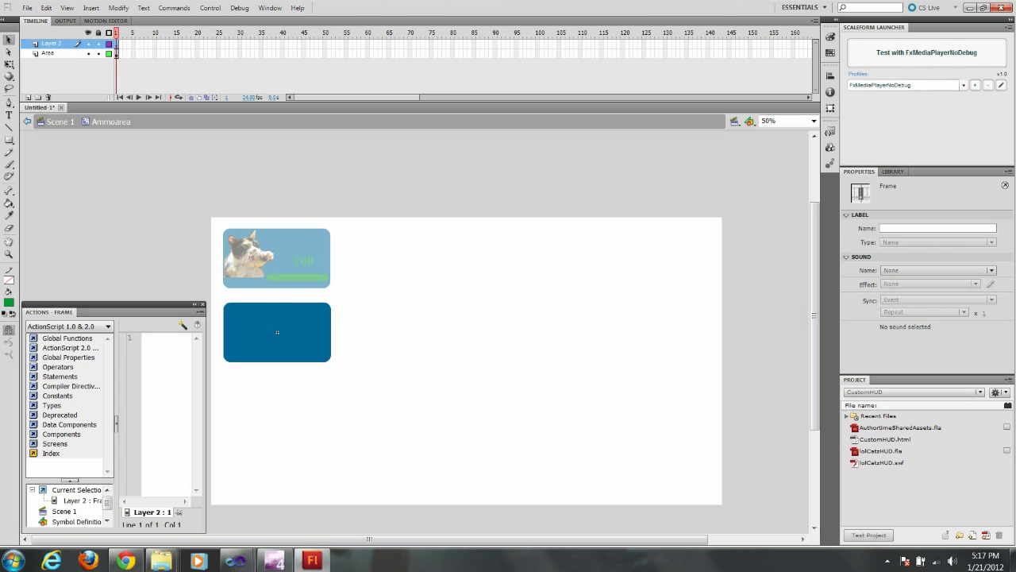
pyautogui.write('Sc')
pyautogui.write('ats')
# Import the image 00ammo.png to the stage on the Area layer of the ammo clip.
pyautogui.click(277, 332)
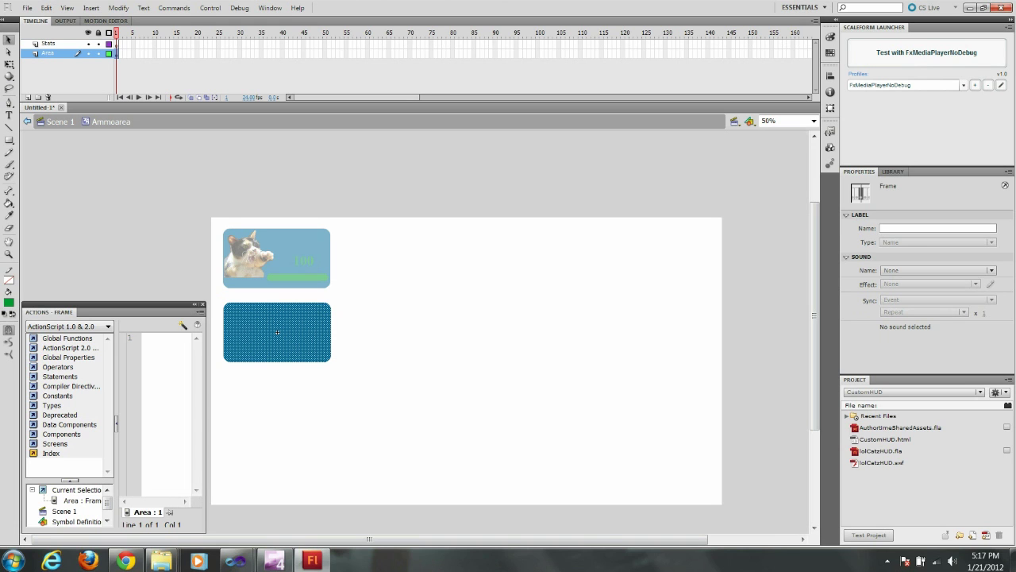
pyautogui.click(27, 8)
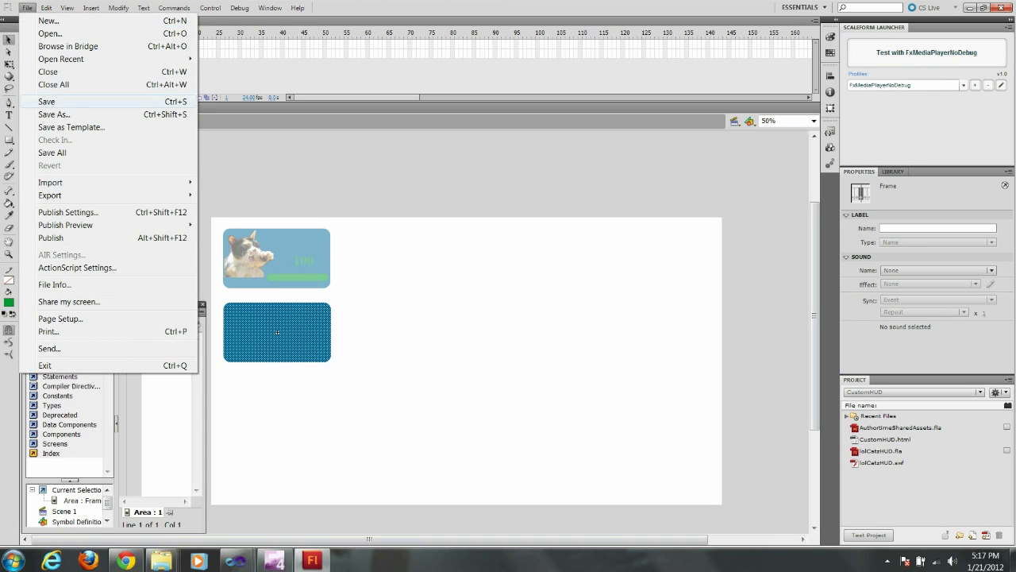
pyautogui.moveTo(51, 183)
pyautogui.press('Right')
pyautogui.press('Return')
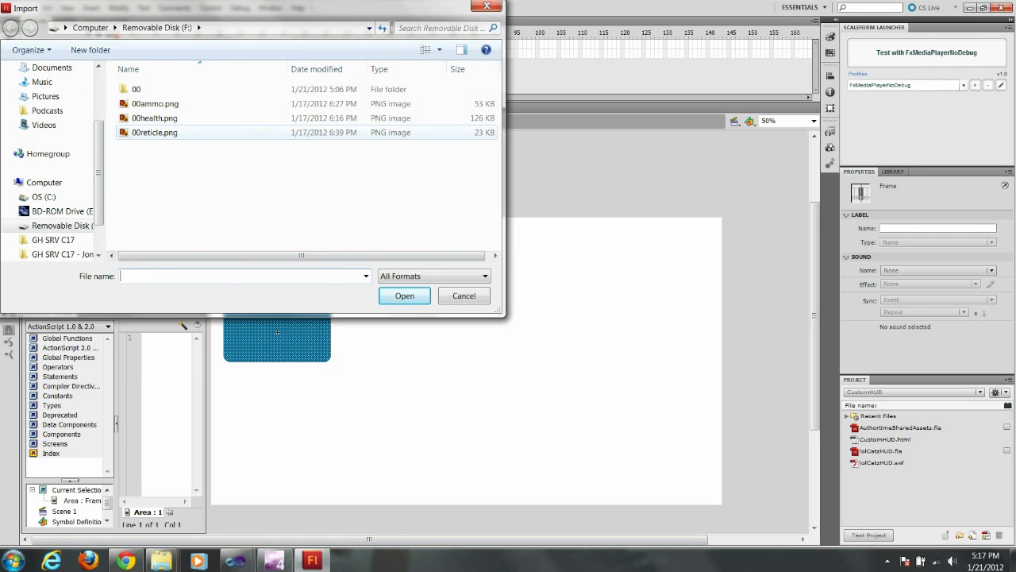
pyautogui.click(156, 104)
pyautogui.press('Return')
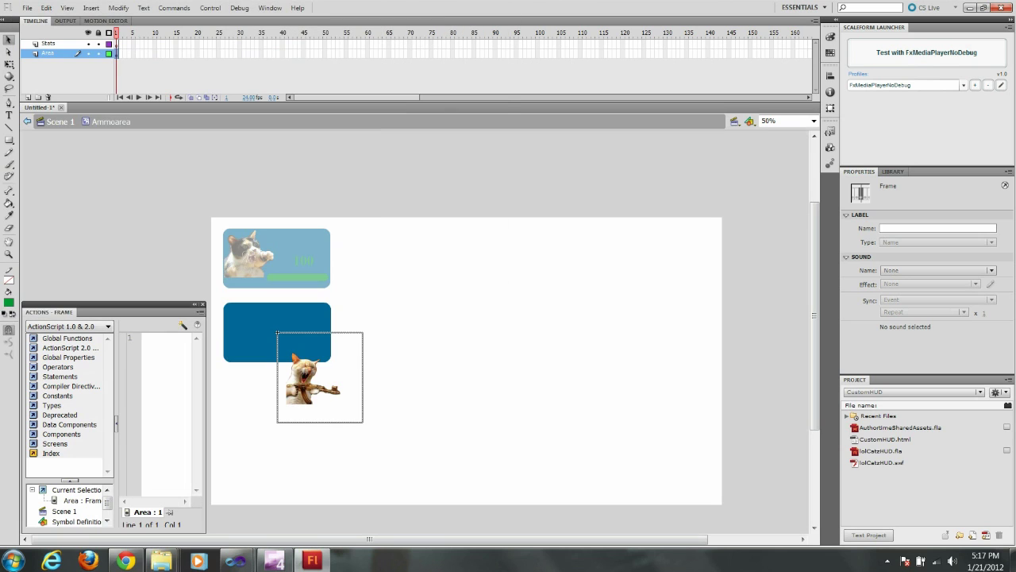
# Position the armed cat image at the left side of the ammo panel, at about X -225.9, Y -181.85.
pyautogui.moveTo(306, 382); pyautogui.dragTo(253, 335)
pyautogui.press('Left')
pyautogui.press('Left')
pyautogui.press('Left')
pyautogui.press('Left')
pyautogui.press('Left')
pyautogui.press('Left')
pyautogui.press('Left')
pyautogui.press('Left')
pyautogui.press('Left')
pyautogui.press('Left')
pyautogui.press('Left')
pyautogui.press('Left')
pyautogui.press('Left')
pyautogui.press('Left')
pyautogui.press('Left')
pyautogui.press('Left')
pyautogui.press('Left')
pyautogui.press('Left')
pyautogui.press('Left')
pyautogui.press('Left')
pyautogui.press('Down')
pyautogui.press('Down')
pyautogui.press('Down')
pyautogui.press('Down')
pyautogui.press('Down')
pyautogui.press('Down')
pyautogui.press('Down')
pyautogui.press('Down')
pyautogui.press('Down')
pyautogui.press('Down')
pyautogui.press('Down')
pyautogui.press('Down')
pyautogui.press('Down')
pyautogui.press('Down')
pyautogui.press('Down')
pyautogui.press('Down')
pyautogui.press('Down')
pyautogui.press('Down')
pyautogui.press('Down')
pyautogui.press('Down')
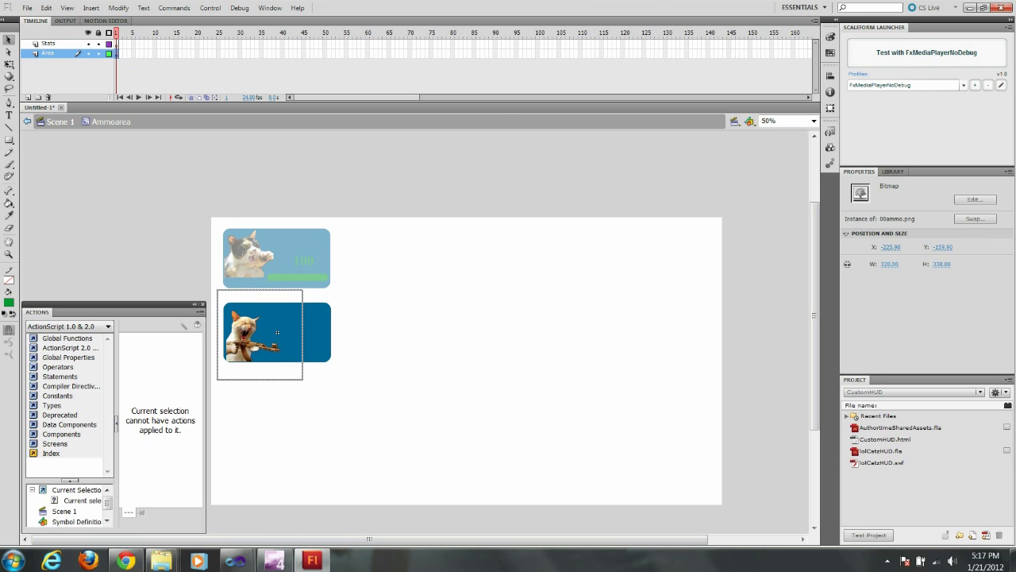
pyautogui.press('Up')
pyautogui.press('Up')
pyautogui.press('Up')
pyautogui.press('Up')
pyautogui.press('Up')
pyautogui.press('Up')
pyautogui.press('Up')
pyautogui.press('Up')
pyautogui.press('Up')
pyautogui.press('Up')
pyautogui.press('Up')
pyautogui.press('Up')
pyautogui.press('Up')
pyautogui.press('Up')
pyautogui.press('Up')
pyautogui.press('Up')
pyautogui.press('Up')
pyautogui.press('Up')
pyautogui.press('Up')
pyautogui.press('Up')
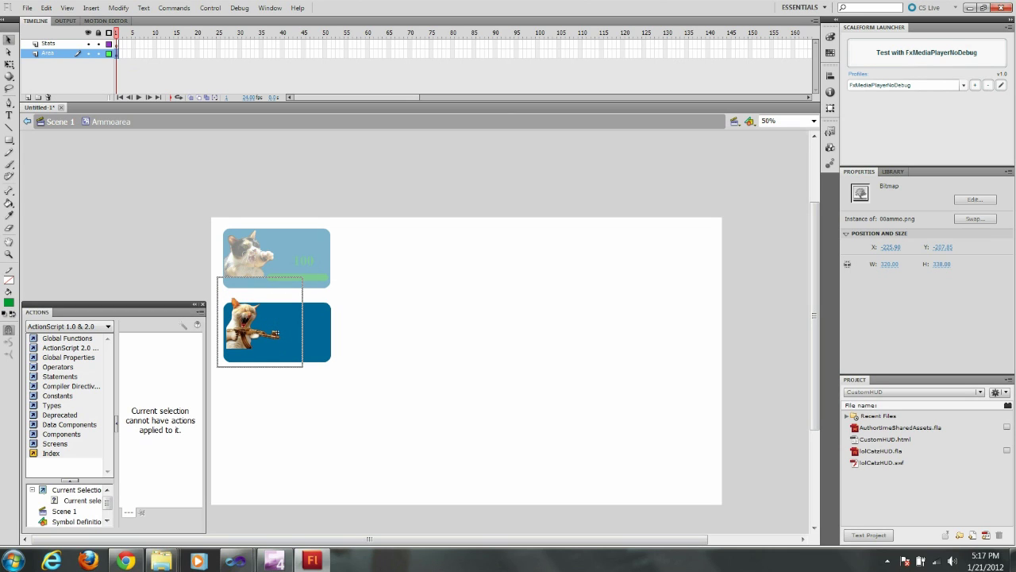
pyautogui.press('Down')
pyautogui.press('Down')
pyautogui.press('Down')
pyautogui.press('Down')
pyautogui.press('Down')
pyautogui.press('Down')
pyautogui.press('Down')
pyautogui.press('Down')
pyautogui.press('Down')
pyautogui.press('Down')
pyautogui.press('Down')
pyautogui.press('Down')
pyautogui.press('Down')
pyautogui.press('Down')
pyautogui.press('Down')
pyautogui.press('Down')
pyautogui.press('Down')
pyautogui.press('Down')
pyautogui.press('Down')
pyautogui.press('Down')
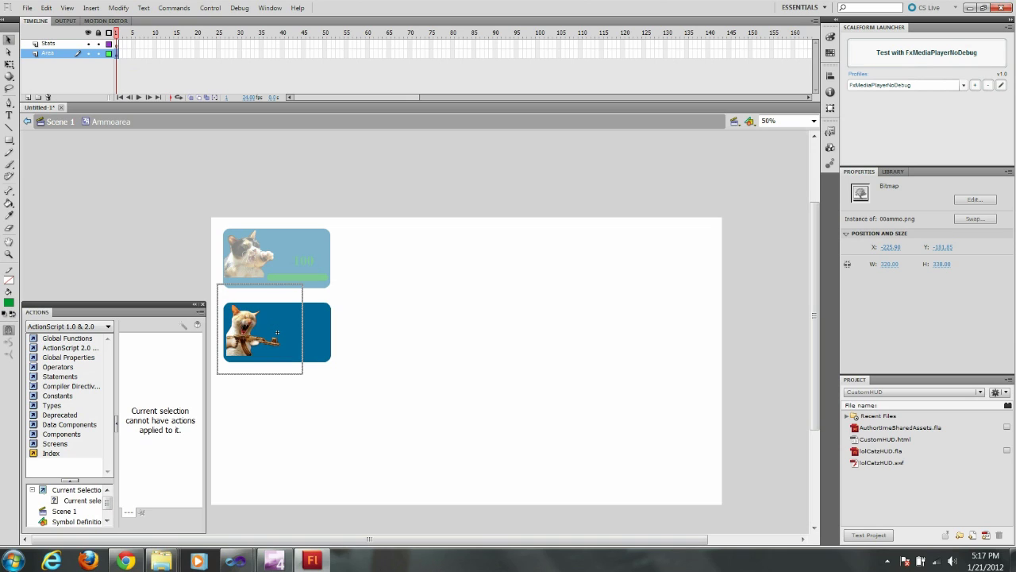
pyautogui.press('Escape')
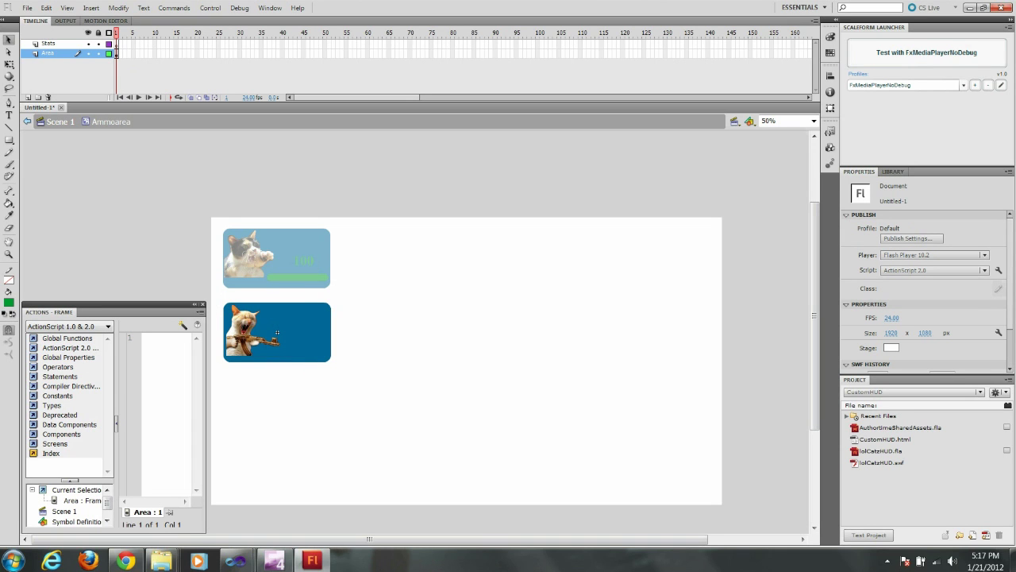
# Add a bold green dynamic text field about 138 by 59 px right of the cat's gun, containing 100.
pyautogui.press('t')
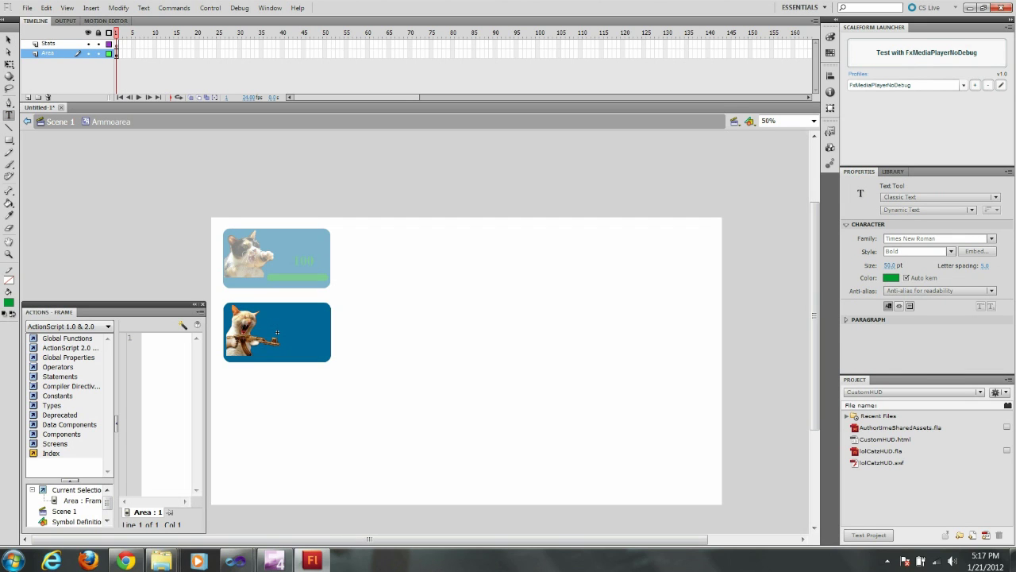
pyautogui.moveTo(288, 325); pyautogui.dragTo(326, 343)
pyautogui.write('100')
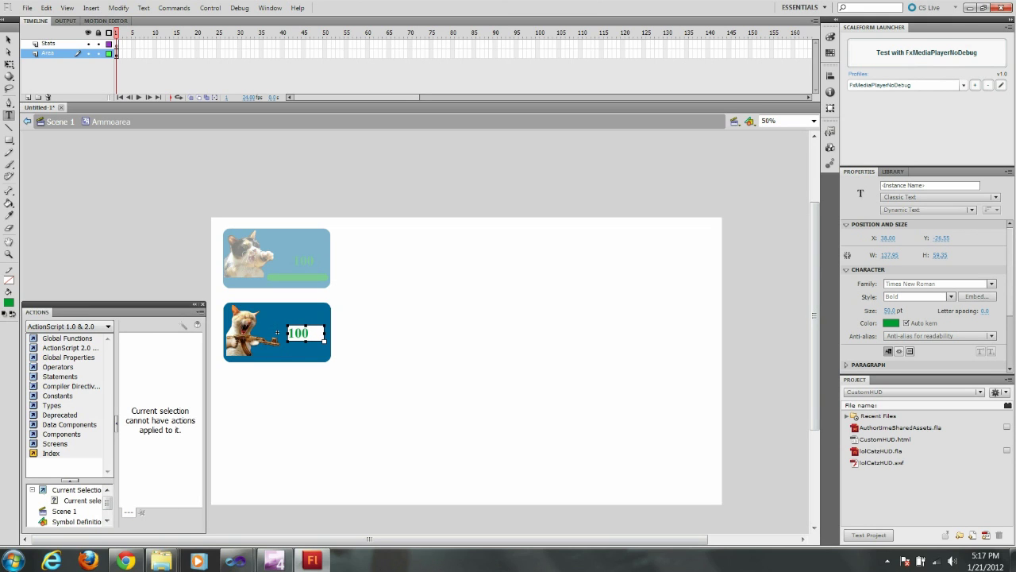
pyautogui.press('Escape')
# Move the ammo value text slightly down and right within the panel, to about X 62, Y 0.
pyautogui.moveTo(305, 339); pyautogui.dragTo(311, 339)
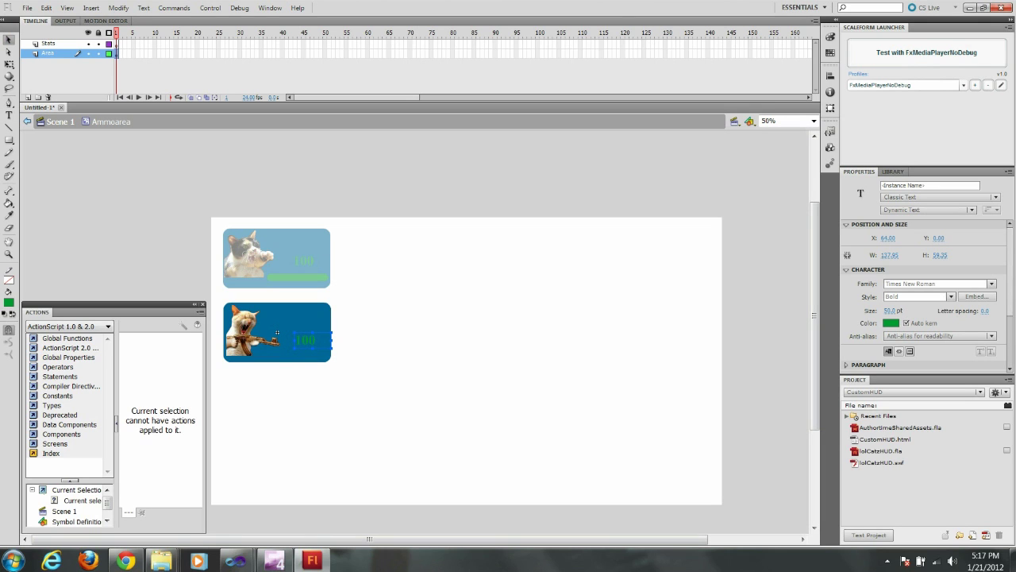
pyautogui.write('50')
pyautogui.press('Return')
pyautogui.hotkey('ctrl', 'z')
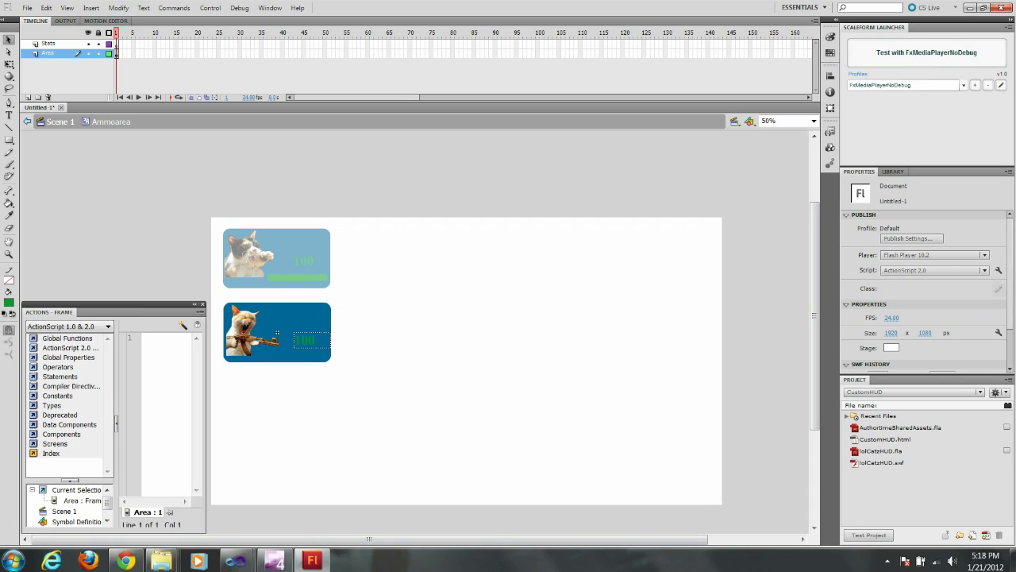
# Give the ammo value text the instance name Ammoval, keep its type as Dynamic Text, and return to the main scene.
pyautogui.click(305, 340)
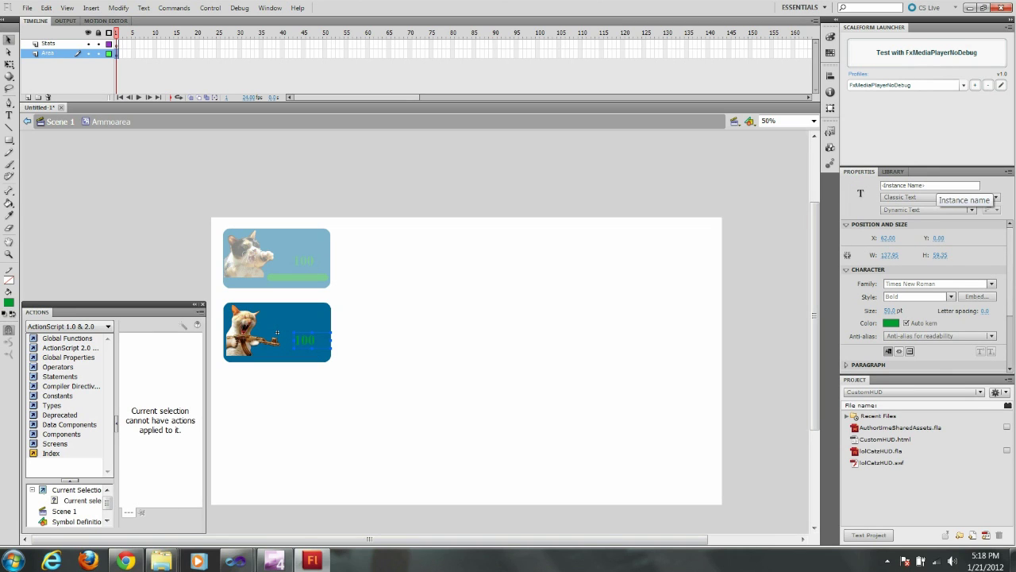
pyautogui.click(953, 185)
pyautogui.write('Ammoval')
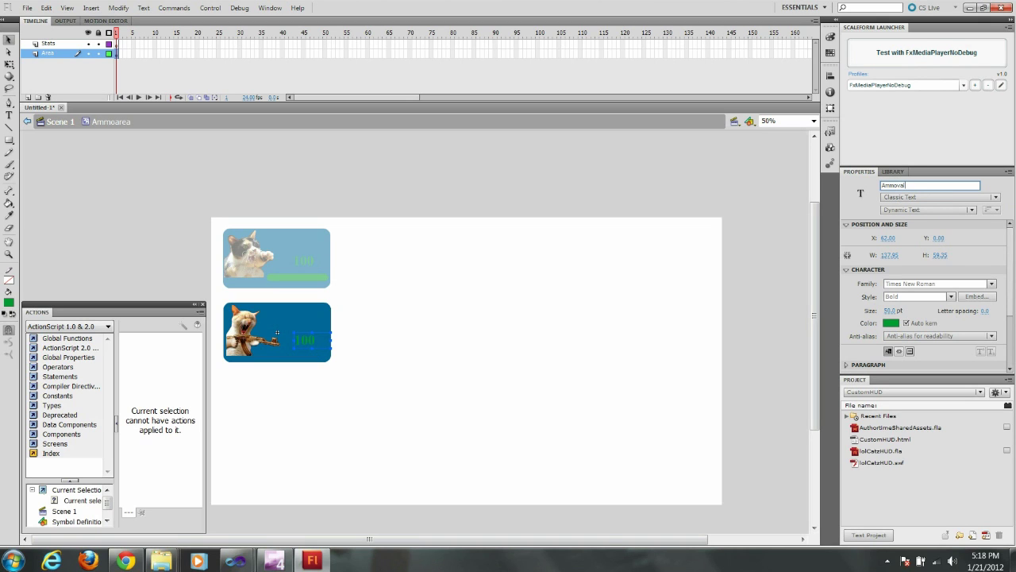
pyautogui.click(927, 210)
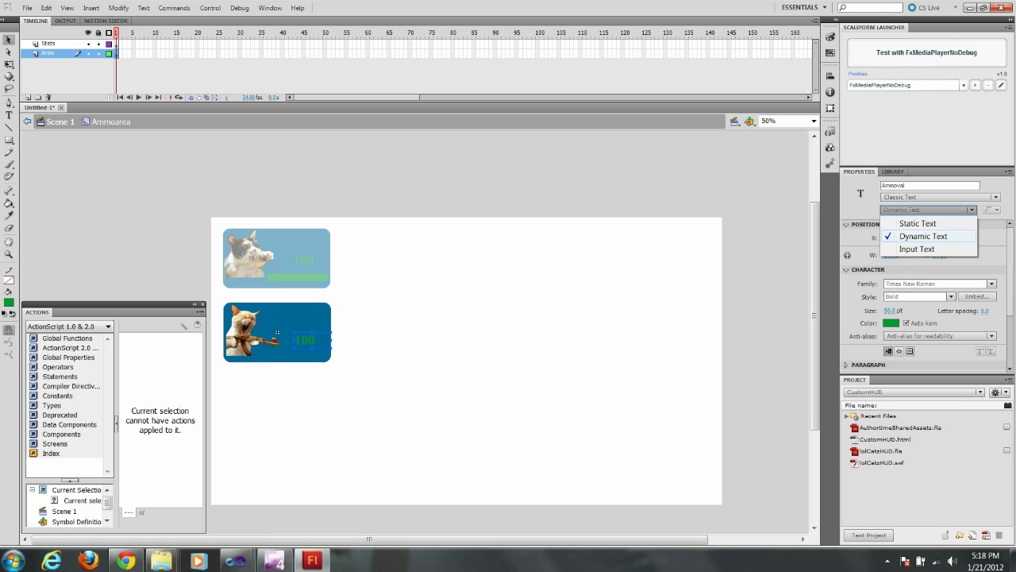
pyautogui.click(492, 317)
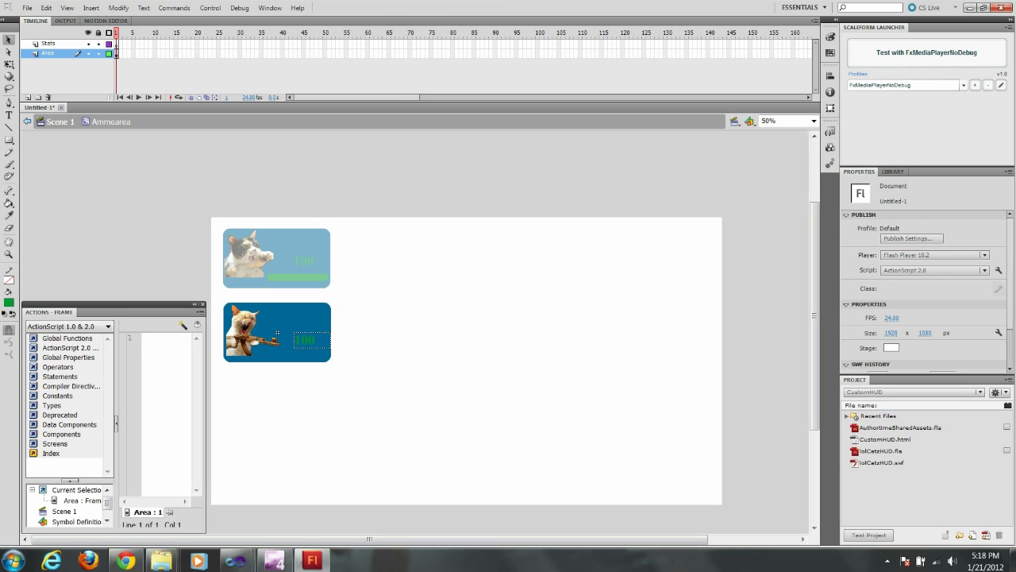
pyautogui.hotkey('ctrl', 'e')
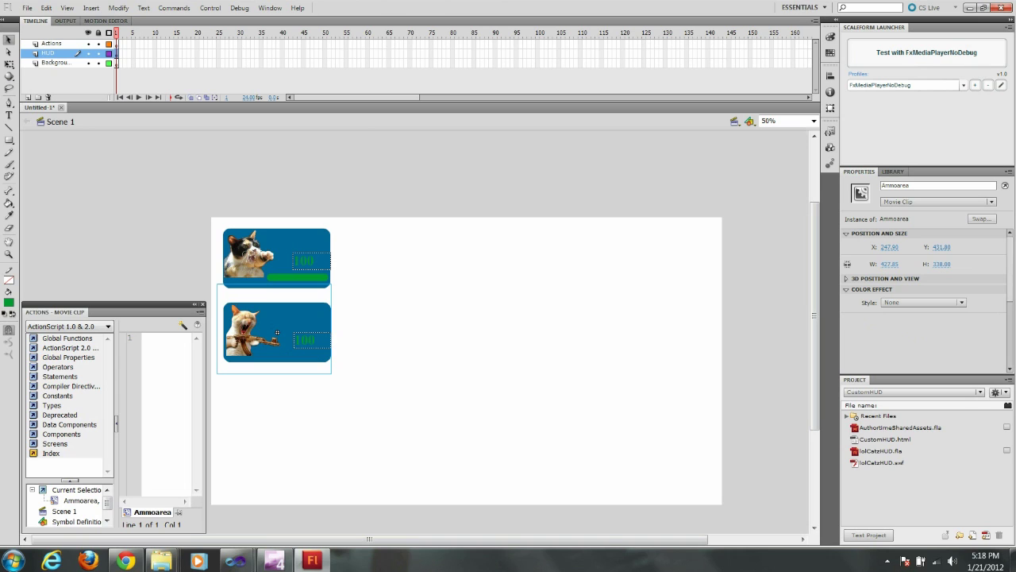
# Import the 00reticle.png image onto the stage and place it near the stage centre, at about X 781.7, Y 325.9.
pyautogui.press('alt')
pyautogui.hotkey('alt', 'f')
pyautogui.press('Down')
pyautogui.press('Down')
pyautogui.press('Right')
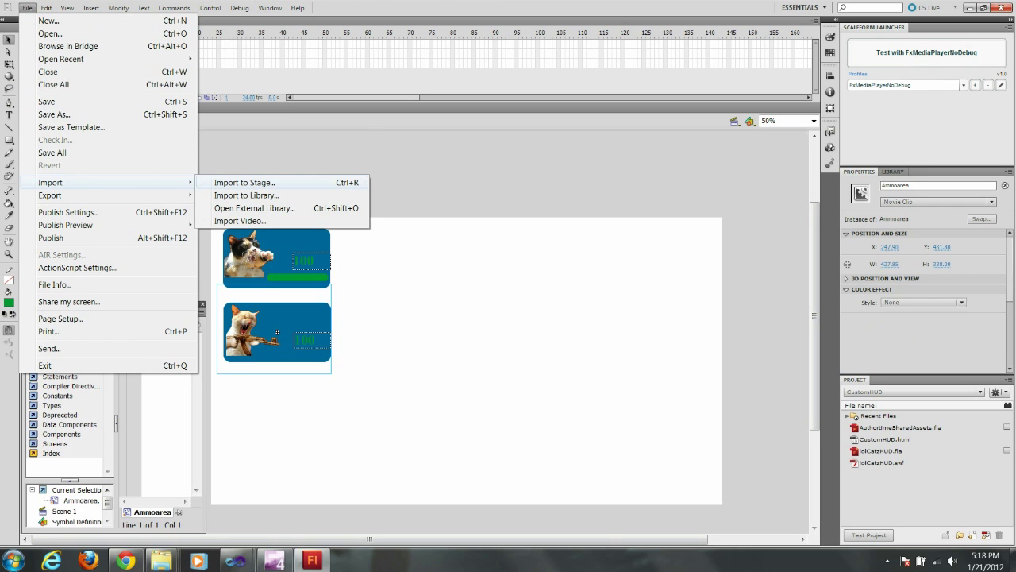
pyautogui.press('Return')
pyautogui.press('Down')
pyautogui.press('Down')
pyautogui.press('Return')
pyautogui.moveTo(254, 261); pyautogui.dragTo(462, 346)
# Convert the reticle image to a movie clip symbol named Reticle.
pyautogui.rightClick(462, 347)
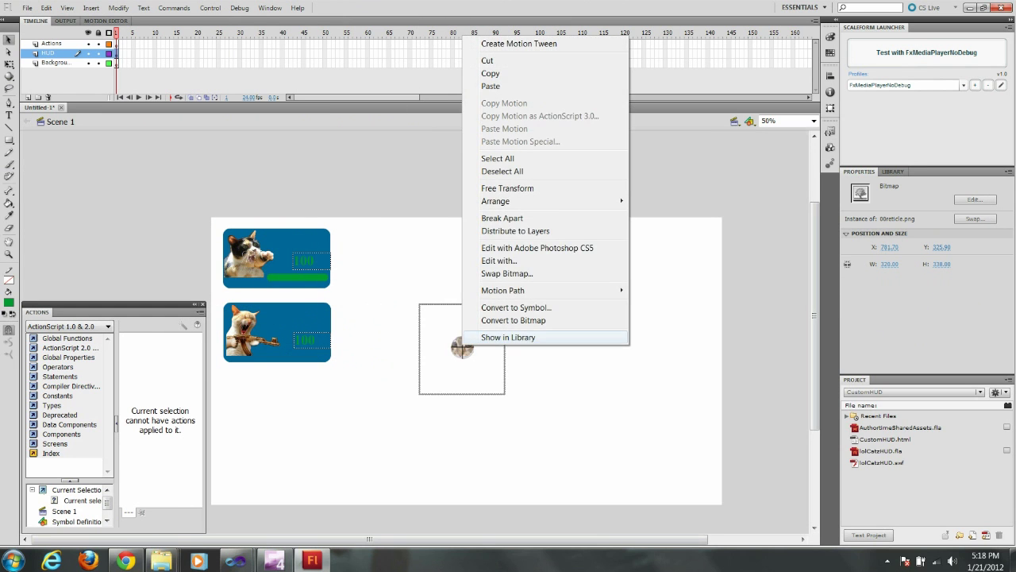
pyautogui.click(508, 320)
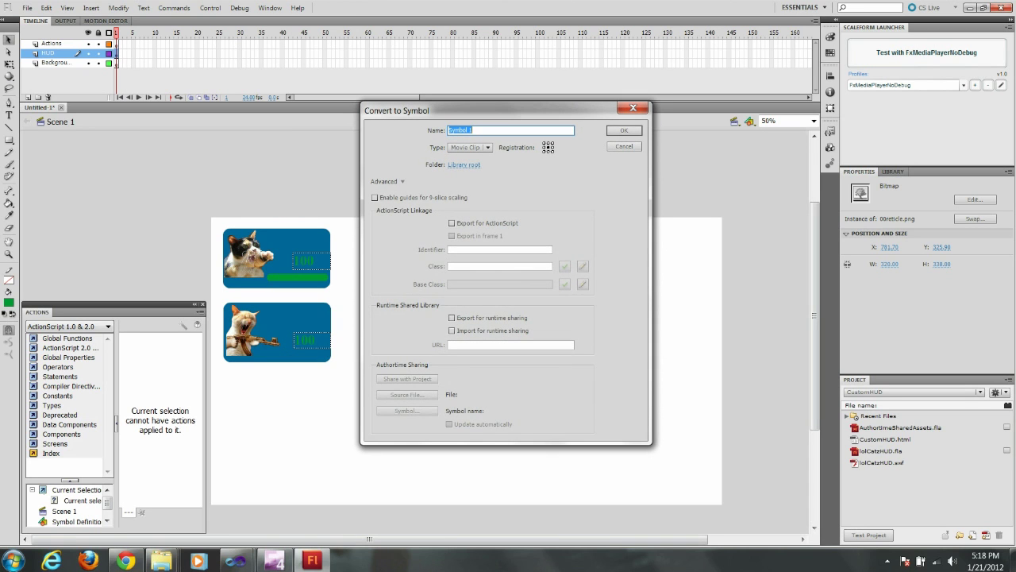
pyautogui.write('Reticle')
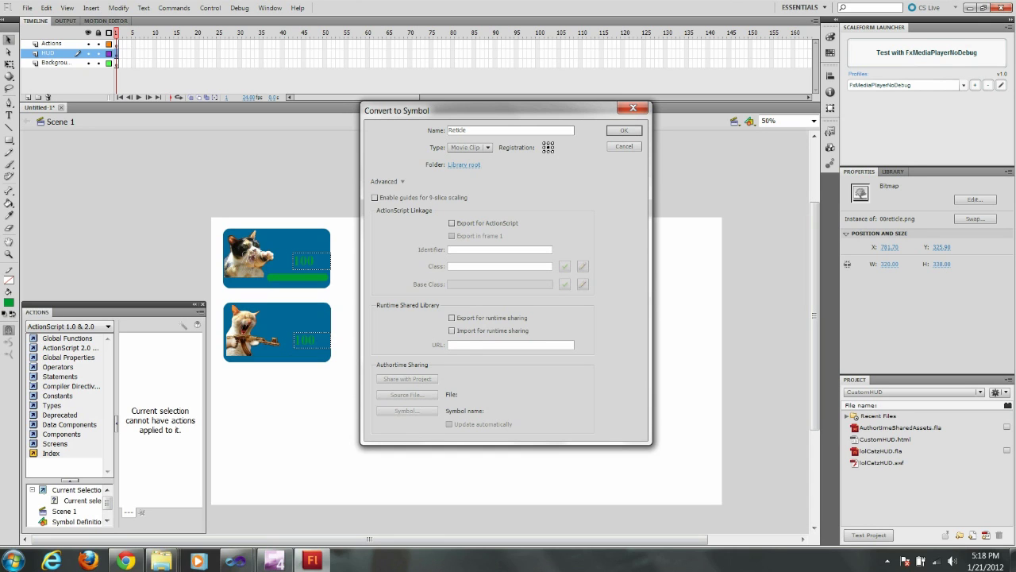
pyautogui.press('Return')
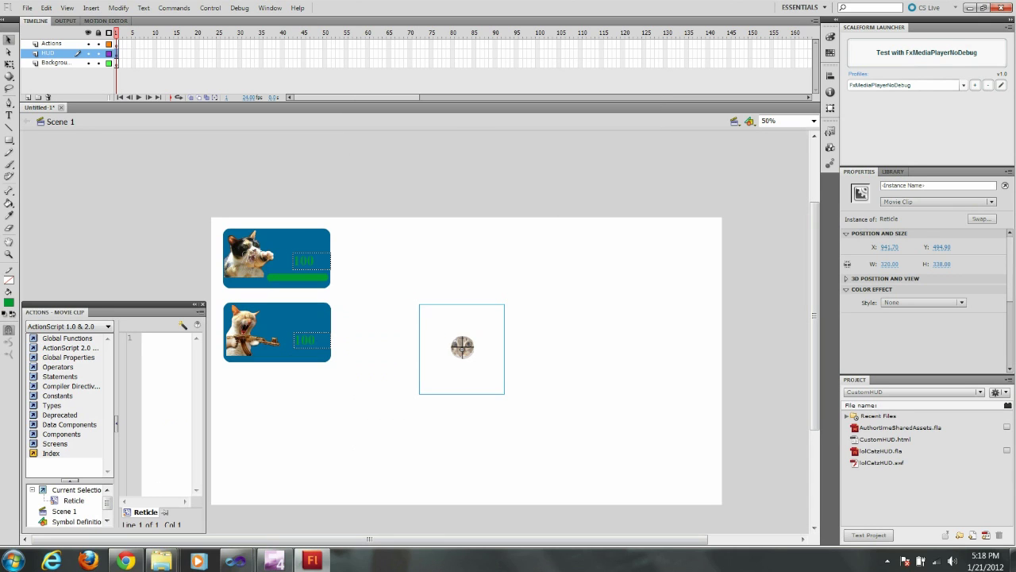
# Give the reticle movie clip the instance name Reticle and deselect it.
pyautogui.click(936, 185)
pyautogui.write('Reti')
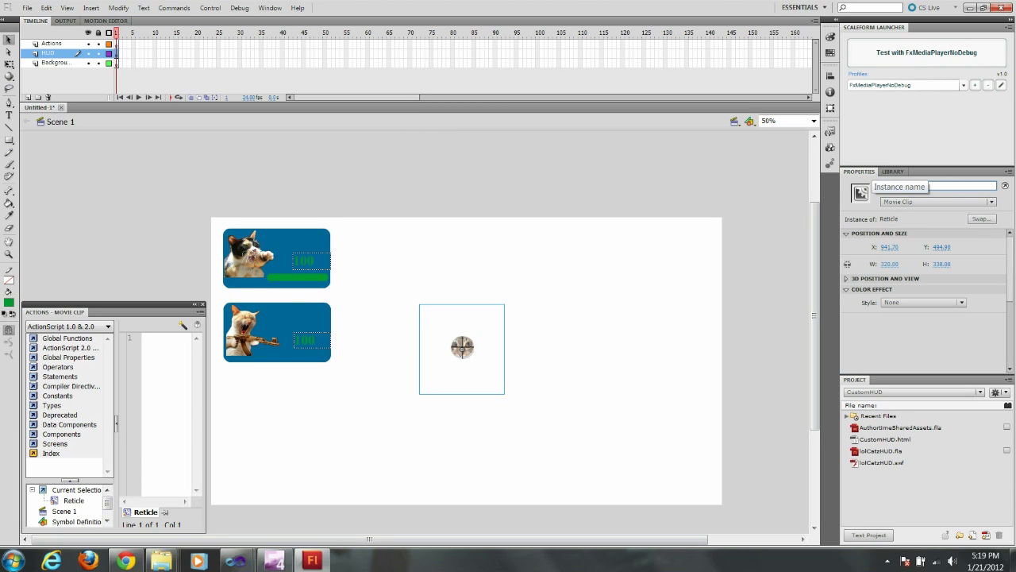
pyautogui.write('cle')
pyautogui.press('Return')
pyautogui.press('Escape')
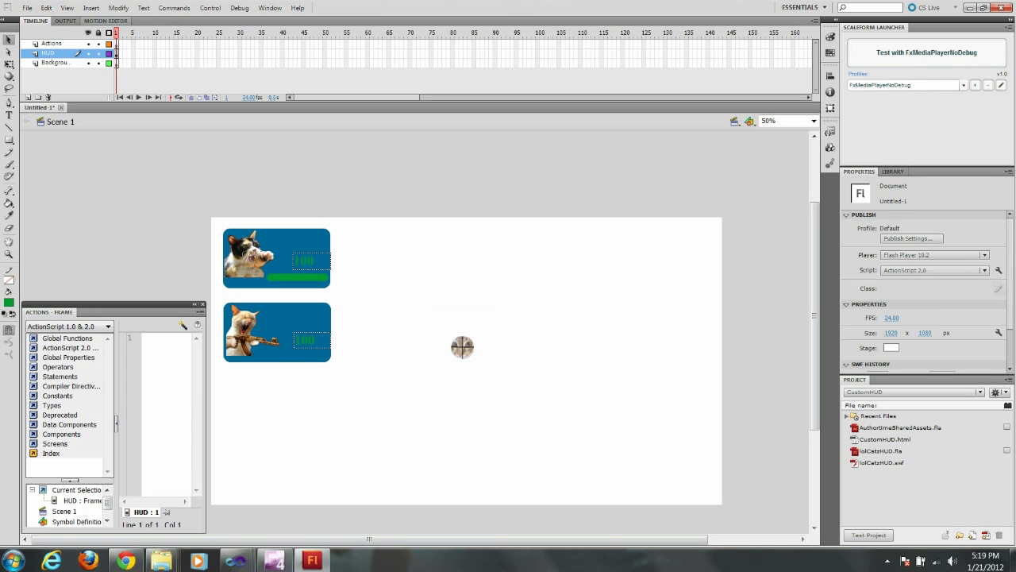
# Lock the HUD and Background layers and make the Actions layer active.
pyautogui.click(98, 54)
pyautogui.click(98, 63)
pyautogui.click(52, 44)
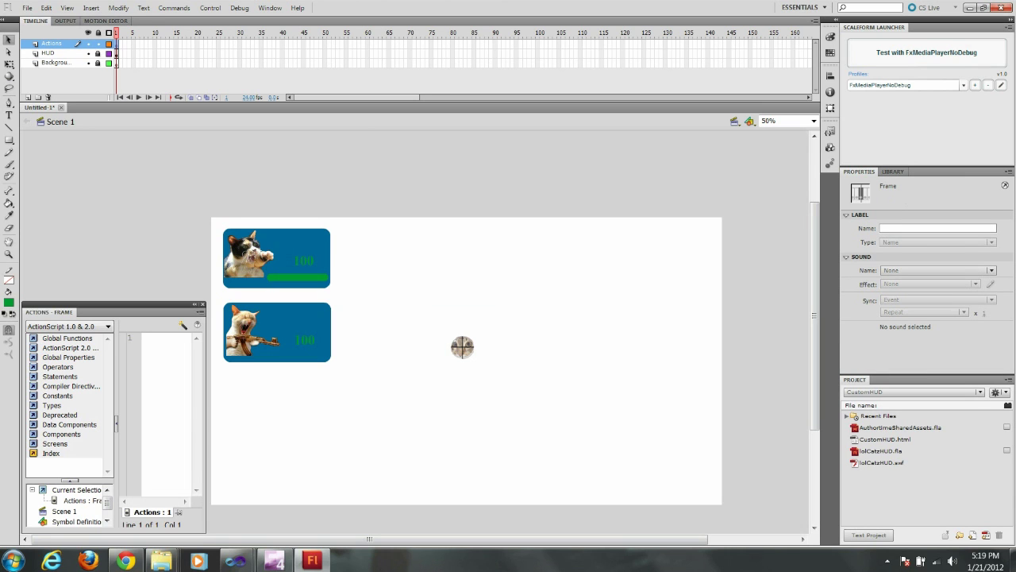
# Enlarge the script editor for frame 1 of the Actions layer and place it just below the timeline.
pyautogui.moveTo(47, 312); pyautogui.dragTo(51, 232)
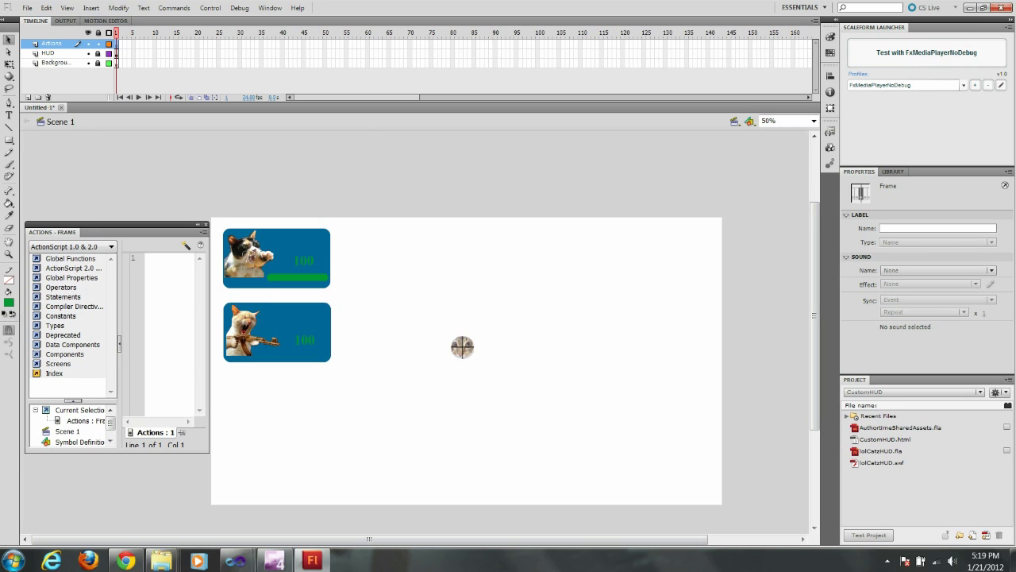
pyautogui.moveTo(209, 453); pyautogui.dragTo(418, 513)
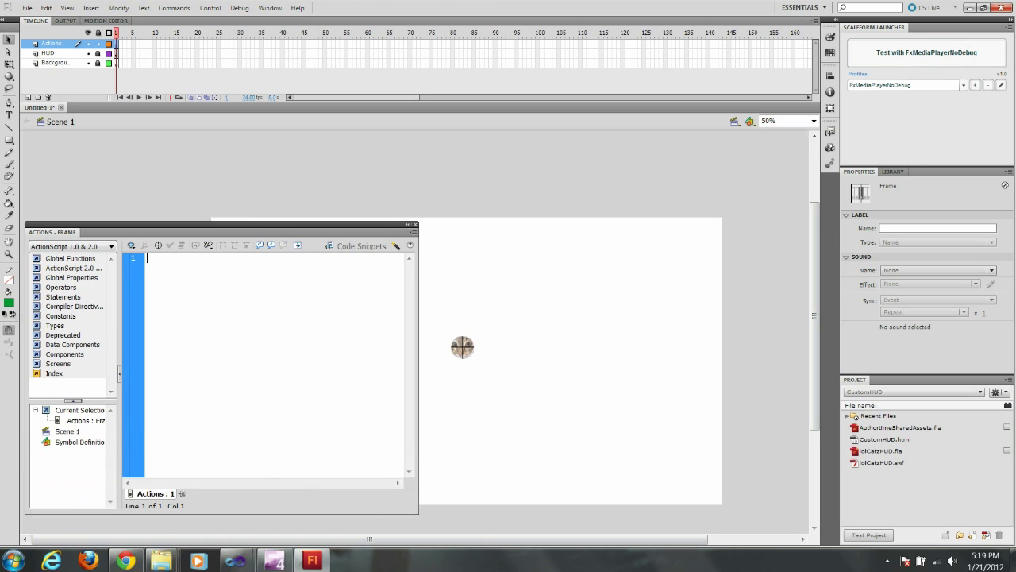
pyautogui.moveTo(238, 225); pyautogui.dragTo(238, 170)
pyautogui.moveTo(56, 178); pyautogui.dragTo(56, 167)
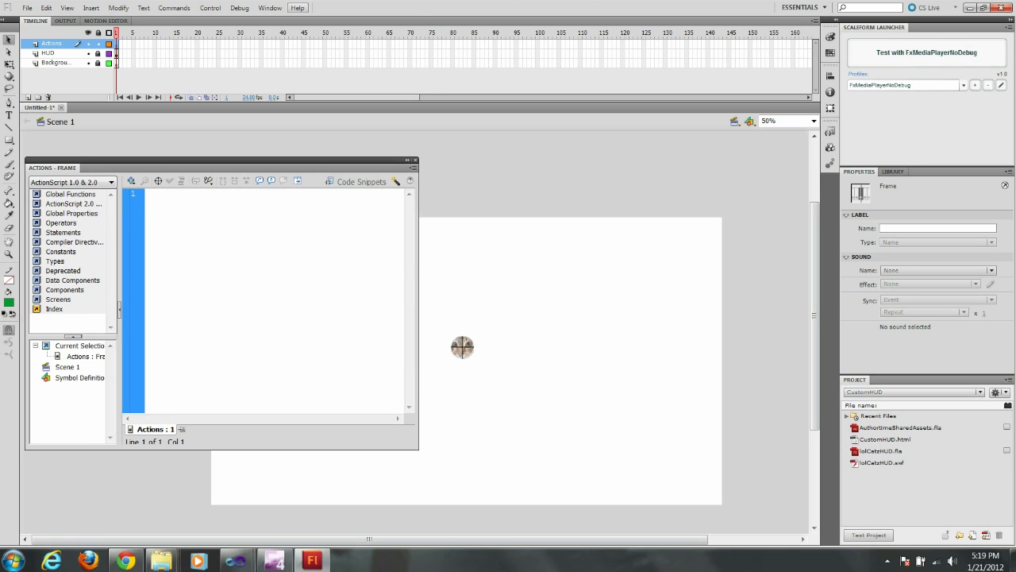
pyautogui.click(270, 8)
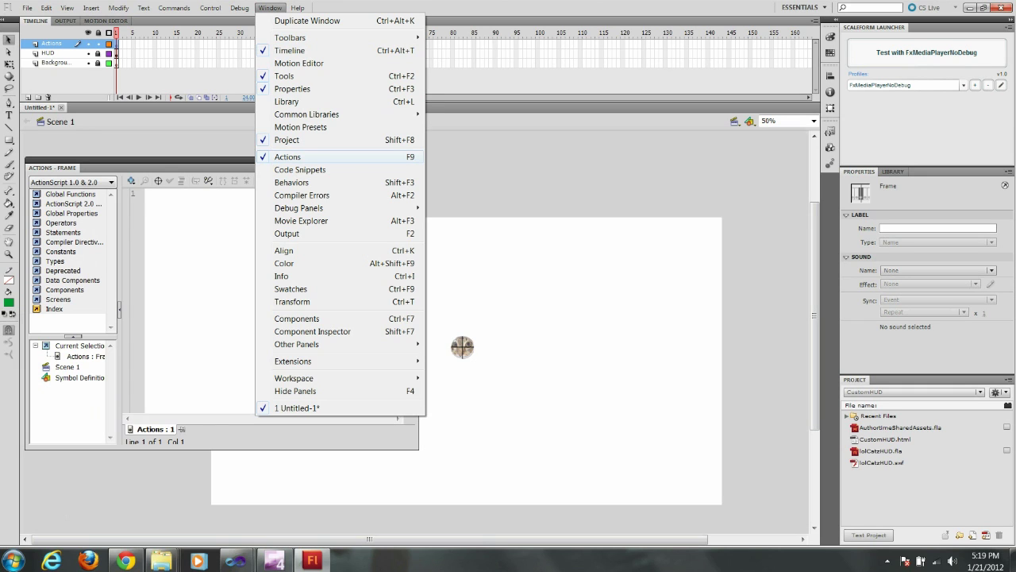
pyautogui.click(288, 157)
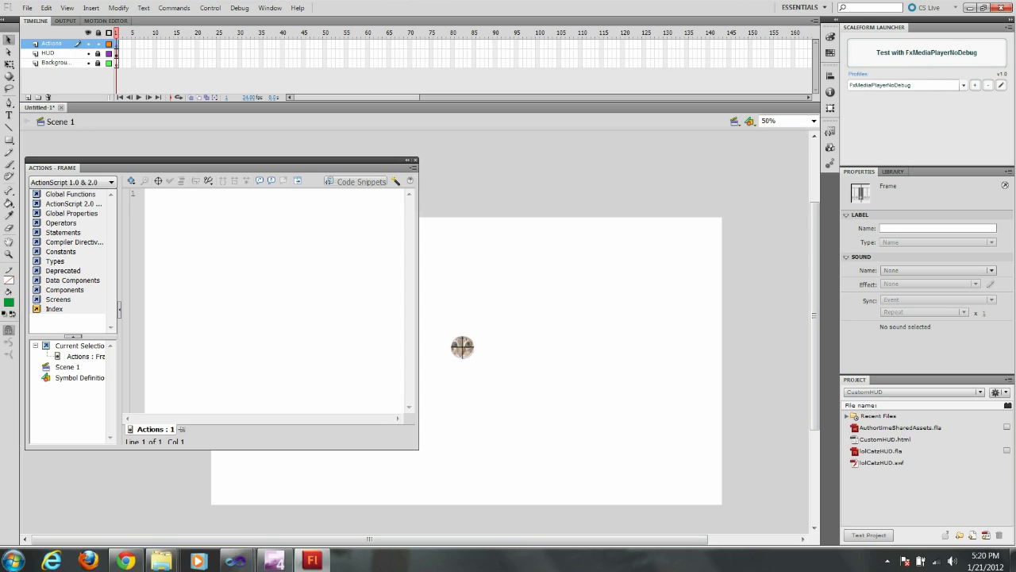
# Copy the full ActionScript from the Facebook group post in Chrome and paste it into the Actions layer's frame script in Flash.
pyautogui.click(124, 560)
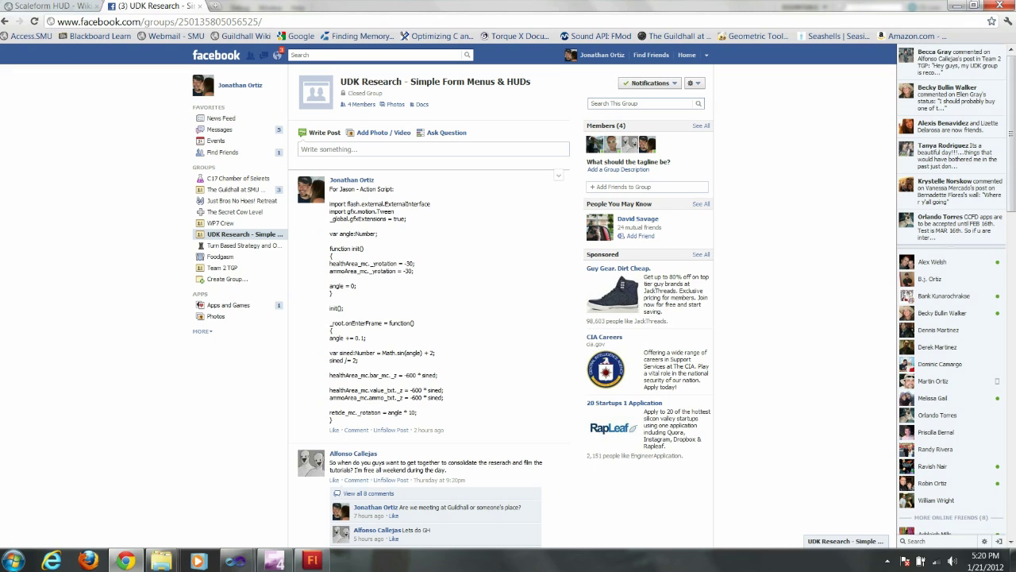
pyautogui.moveTo(333, 419)
pyautogui.mouseDown()
pyautogui.moveTo(325, 131)
pyautogui.moveTo(329, 203)
pyautogui.mouseUp()
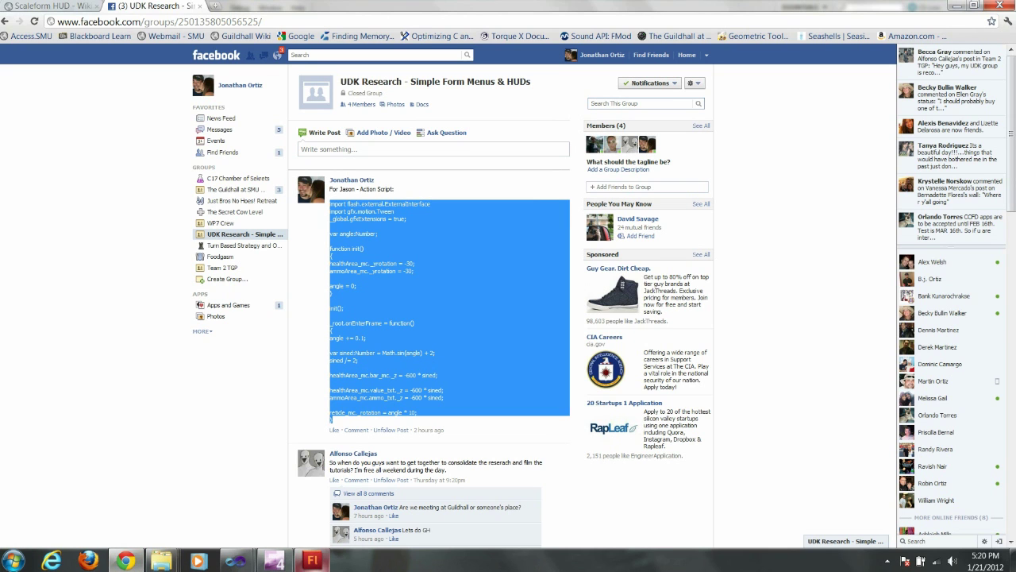
pyautogui.click(312, 560)
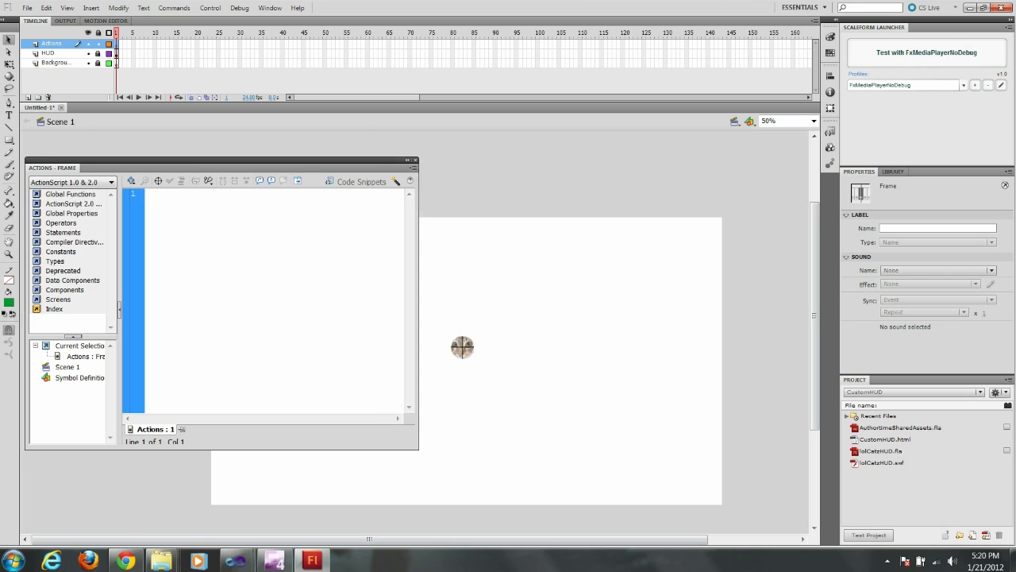
pyautogui.hotkey('ctrl', 'v')
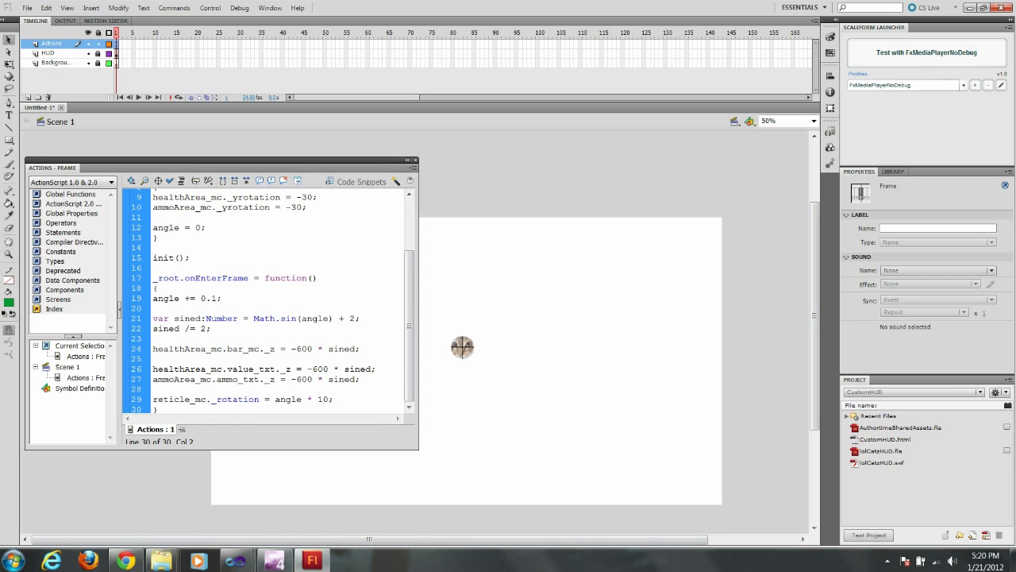
# In the init function, replace healthArea_mc with Healtharea and ammoArea_mc with Ammoarea in the two _yrotation lines.
pyautogui.scroll(3, 270, 302)
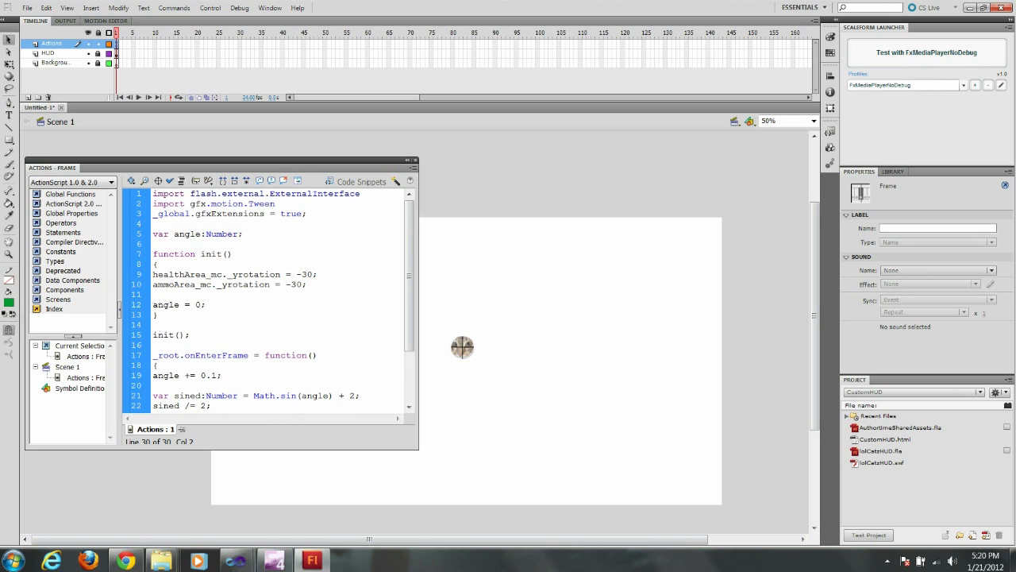
pyautogui.click(178, 274)
pyautogui.click(221, 274)
pyautogui.moveTo(221, 274); pyautogui.dragTo(152, 274)
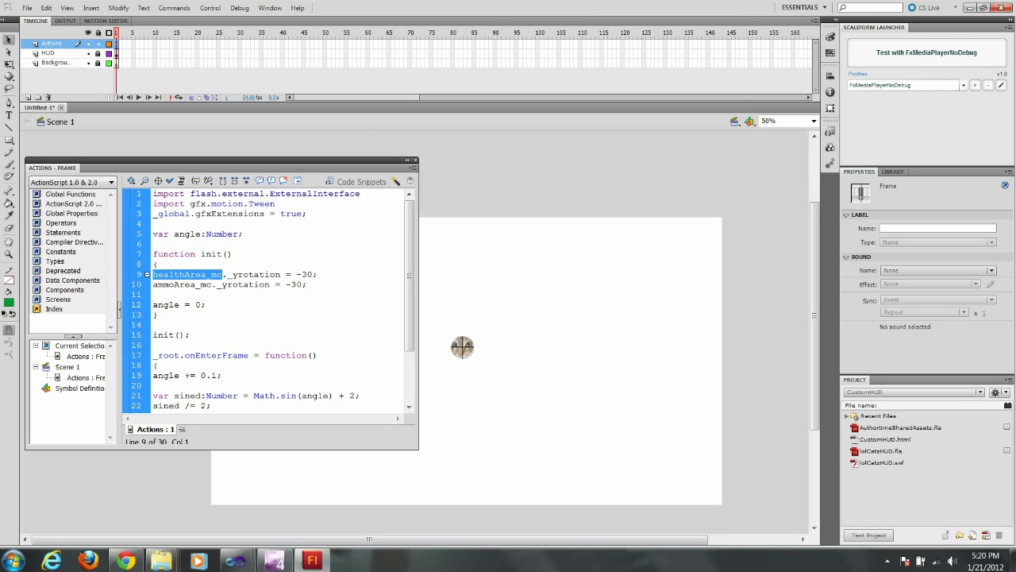
pyautogui.write('Healthare')
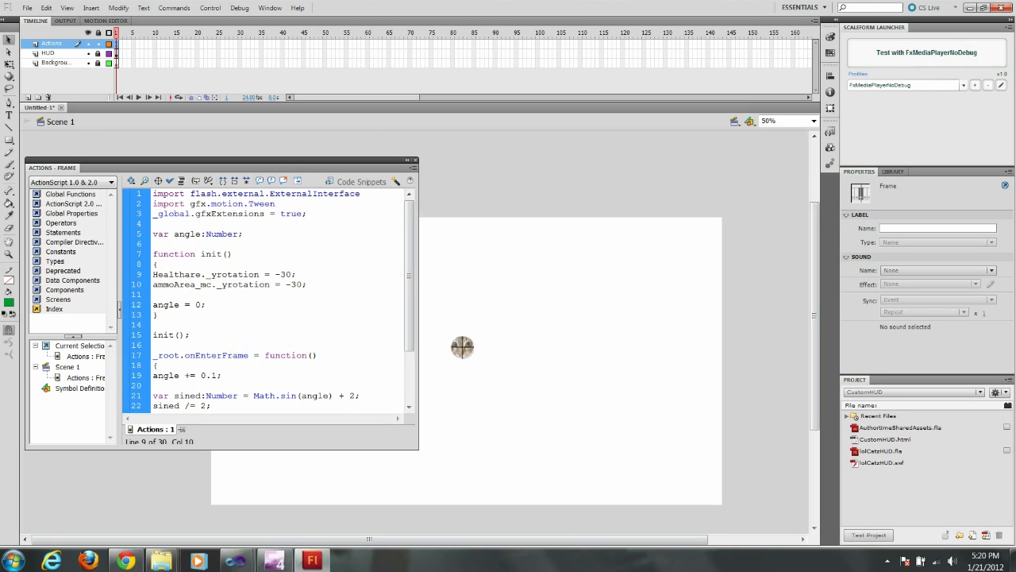
pyautogui.write('a')
pyautogui.moveTo(211, 284); pyautogui.dragTo(152, 285)
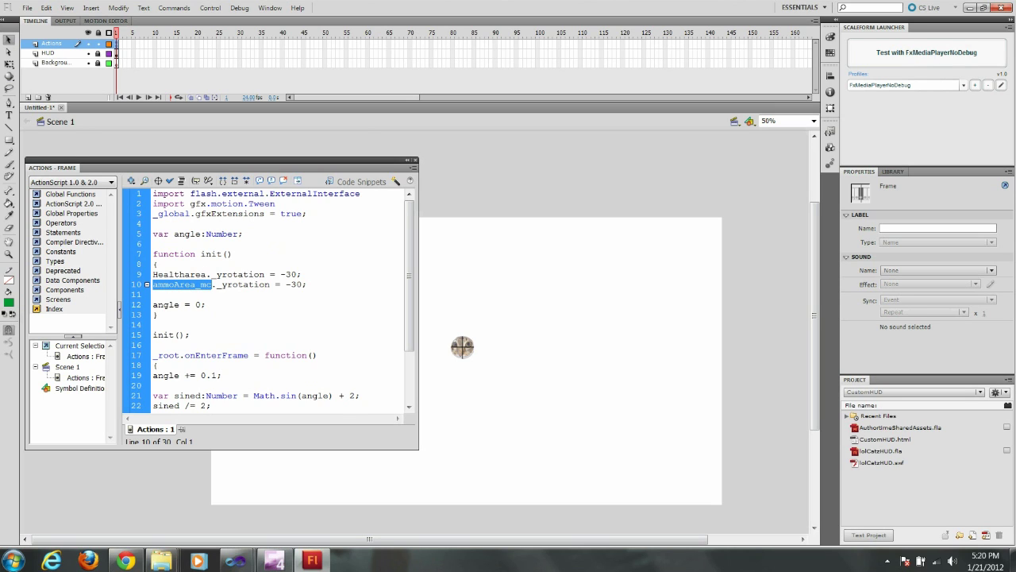
pyautogui.write('Ammoarea')
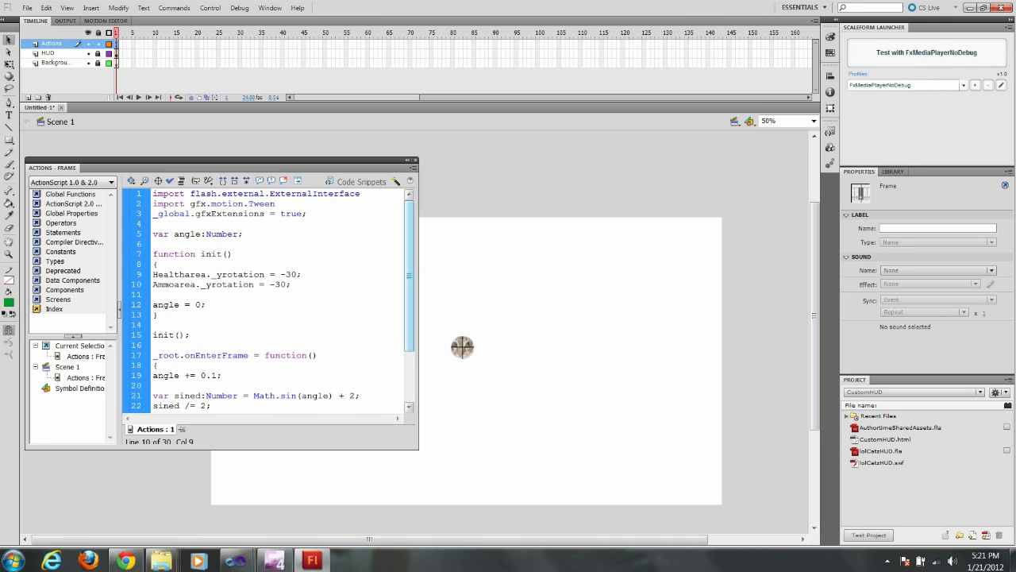
# Change the bar reference on line 24 of the script to Healtharea.Healthbar.
pyautogui.moveTo(409, 276); pyautogui.dragTo(408, 327)
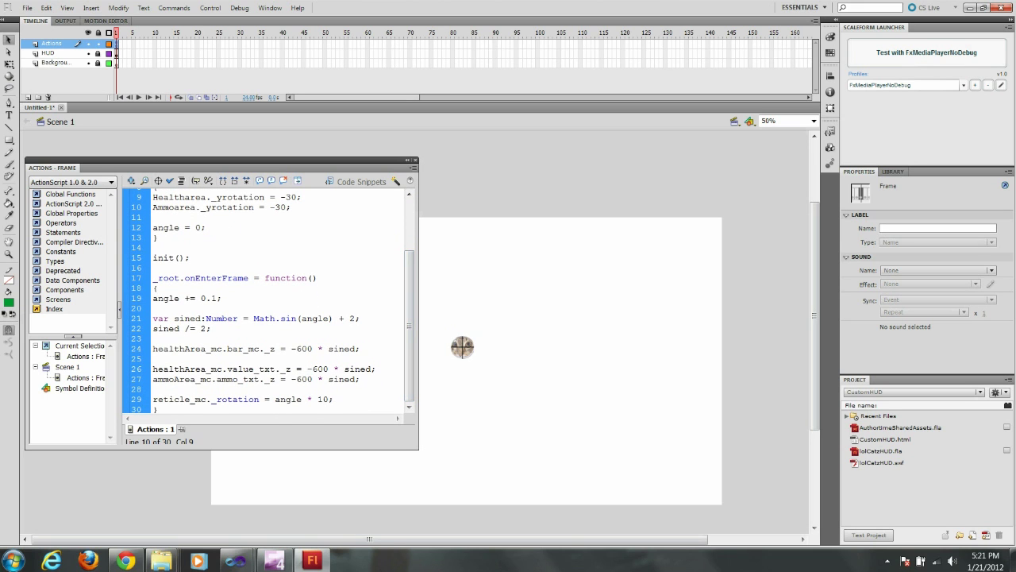
pyautogui.moveTo(224, 349); pyautogui.dragTo(152, 349)
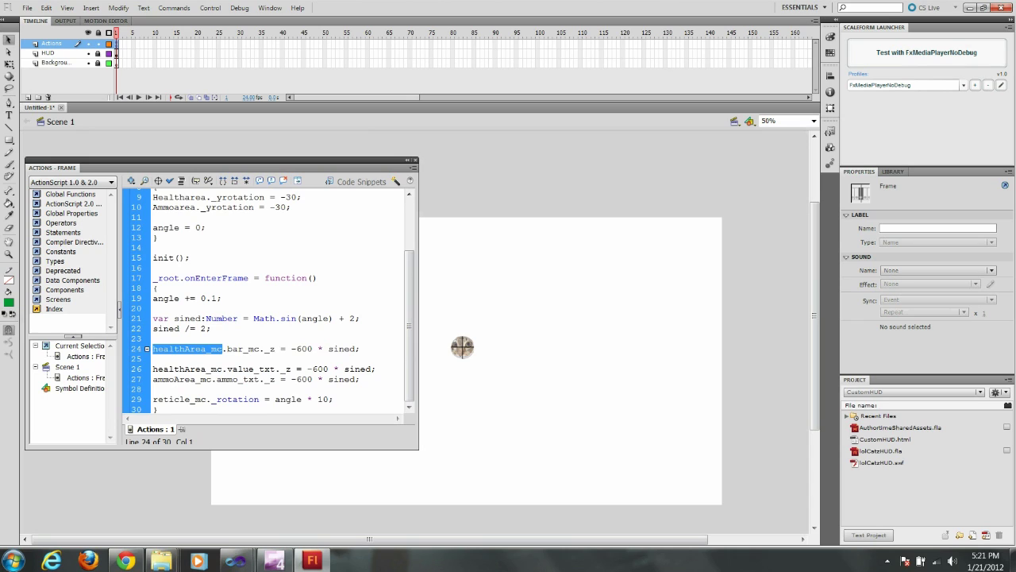
pyautogui.write('H')
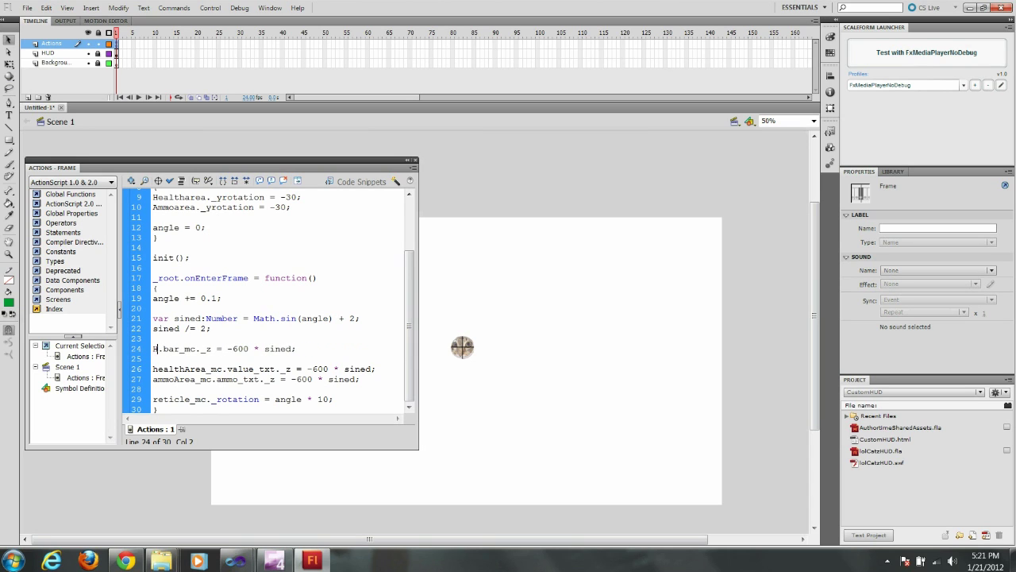
pyautogui.write('ealtharea')
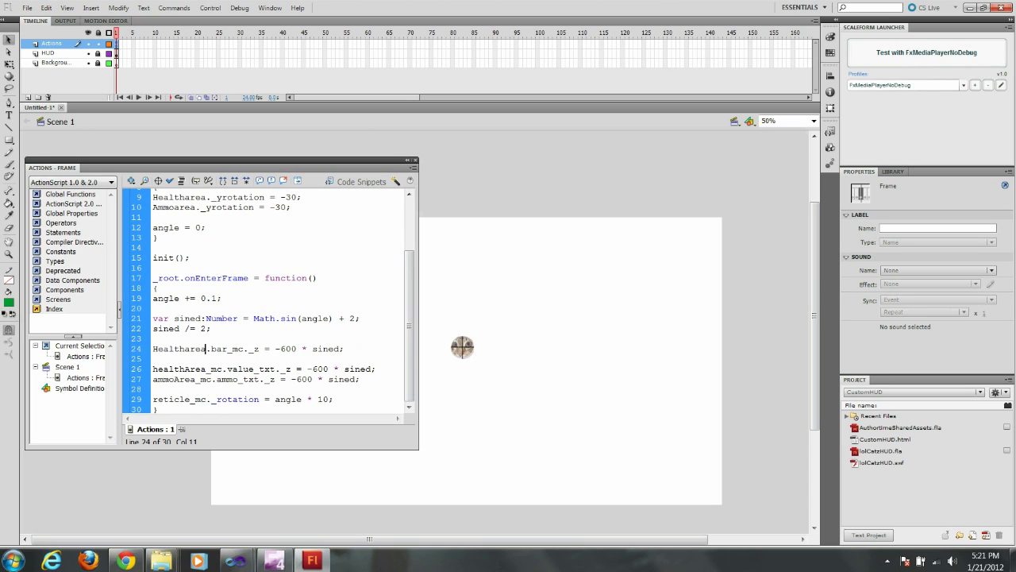
pyautogui.moveTo(211, 349); pyautogui.dragTo(222, 349)
pyautogui.write('Healthbar')
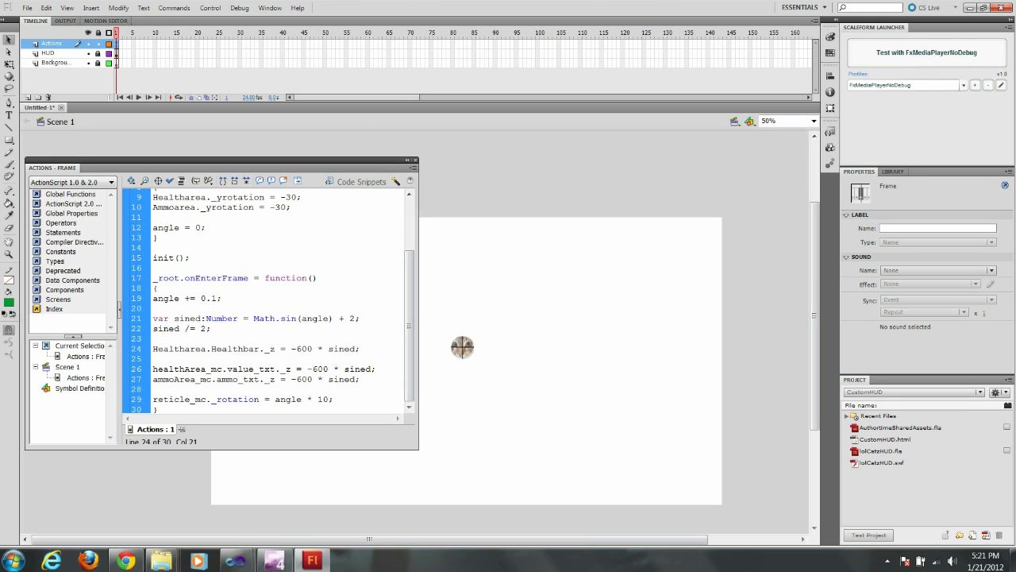
# Change the health value reference on line 26 of the script to Healtharea.Healthval.
pyautogui.moveTo(153, 370); pyautogui.dragTo(224, 368)
pyautogui.write('Healt')
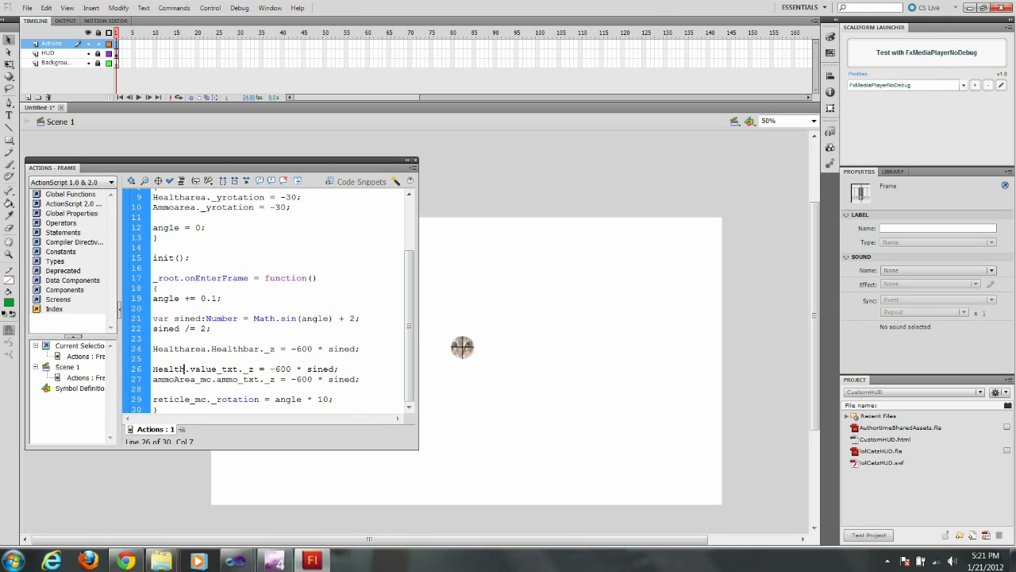
pyautogui.write('harea')
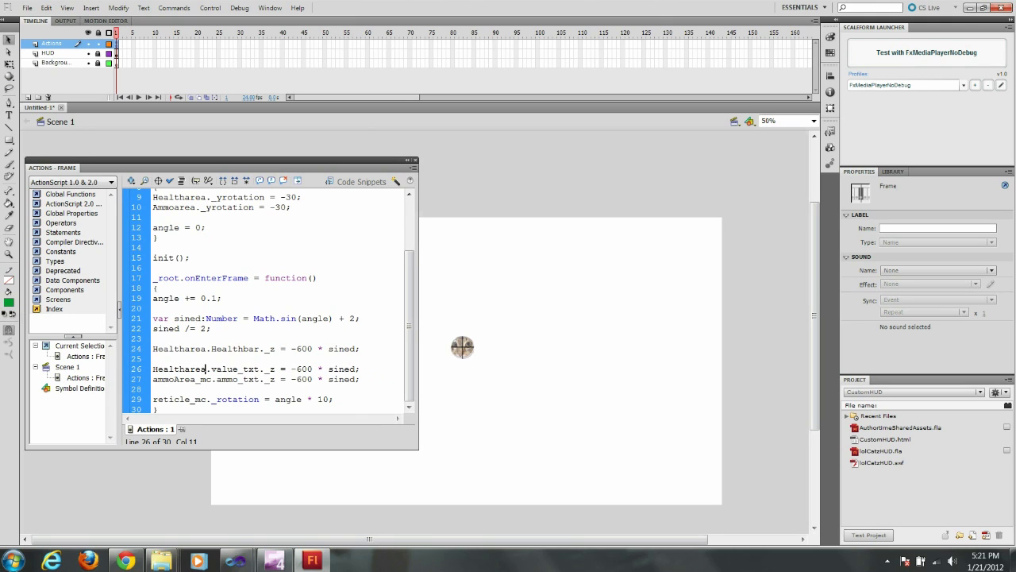
pyautogui.moveTo(215, 369); pyautogui.dragTo(234, 368)
pyautogui.doubleClick(233, 369)
pyautogui.write('Healthval')
# Change the ammo text reference on line 27 to Ammoarea.Ammoval and reticle_mc on line 29 to Reticle.
pyautogui.moveTo(152, 378); pyautogui.dragTo(213, 378)
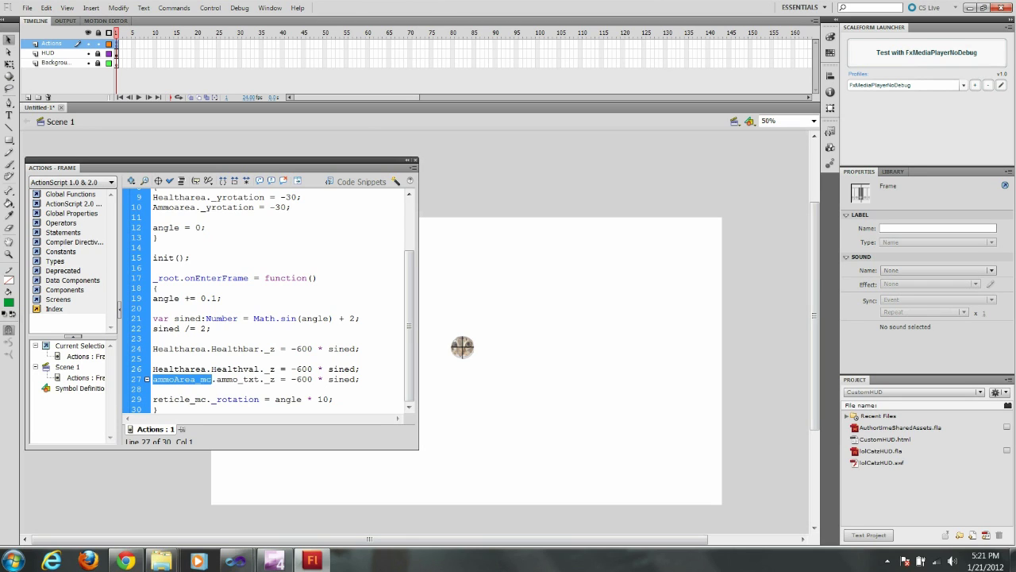
pyautogui.write('Ammoarea')
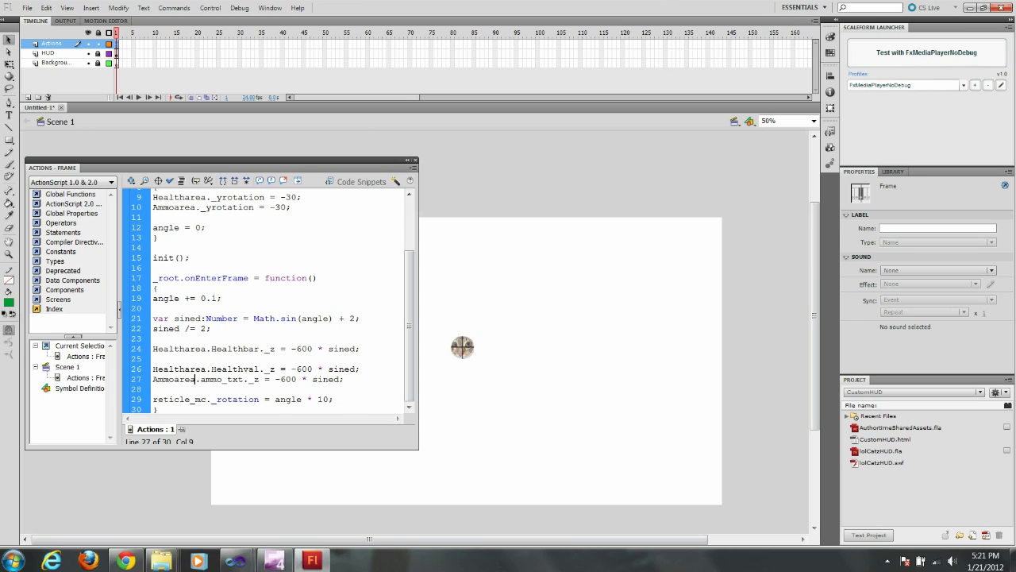
pyautogui.moveTo(200, 379); pyautogui.dragTo(244, 379)
pyautogui.write('Ammoval')
pyautogui.moveTo(150, 399); pyautogui.dragTo(207, 400)
pyautogui.write('Reticle')
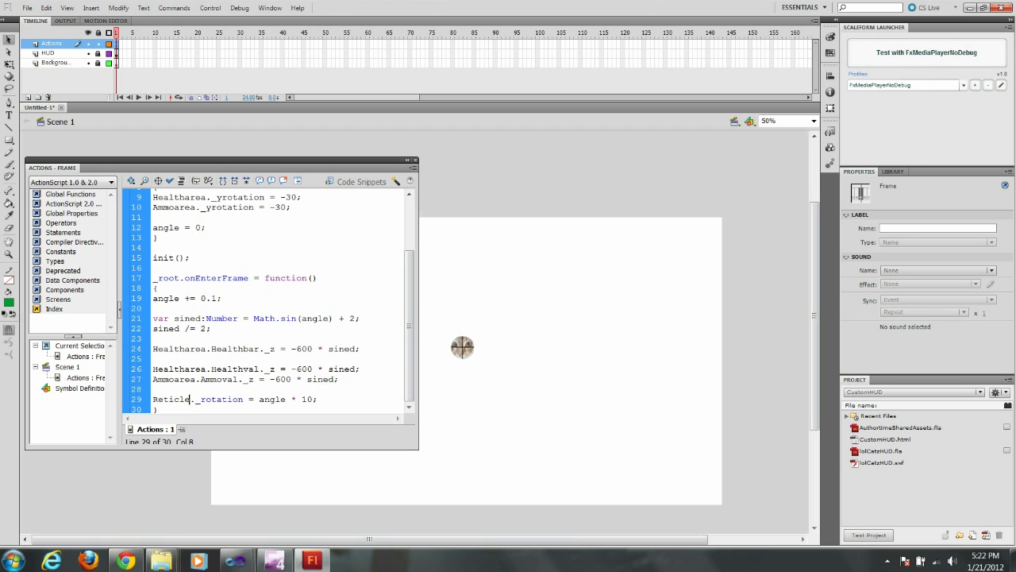
pyautogui.scroll(3, 409, 318)
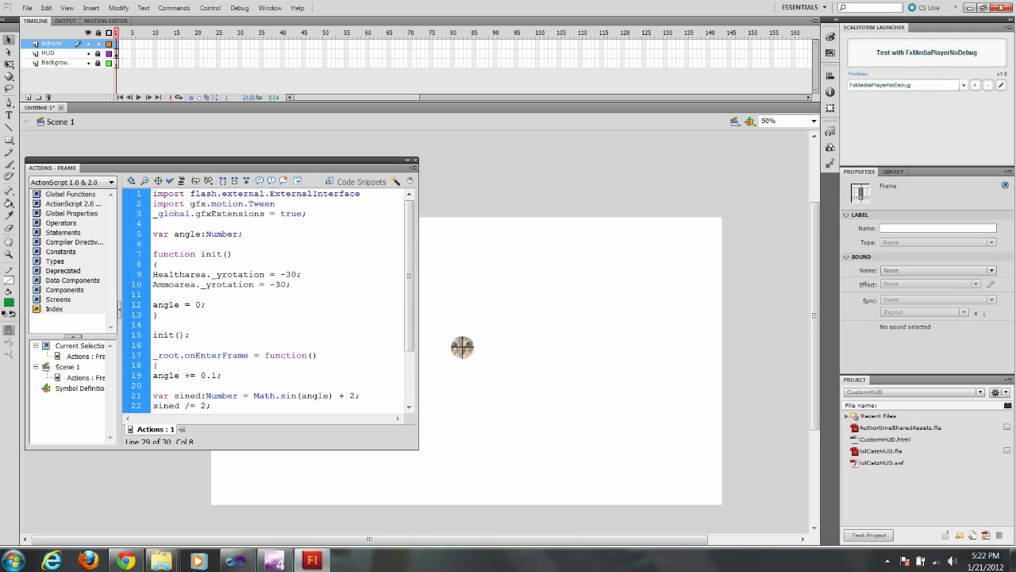
# Hide the Scaleform Launcher, reposition the script editor slightly, and show the launcher again.
pyautogui.click(270, 7)
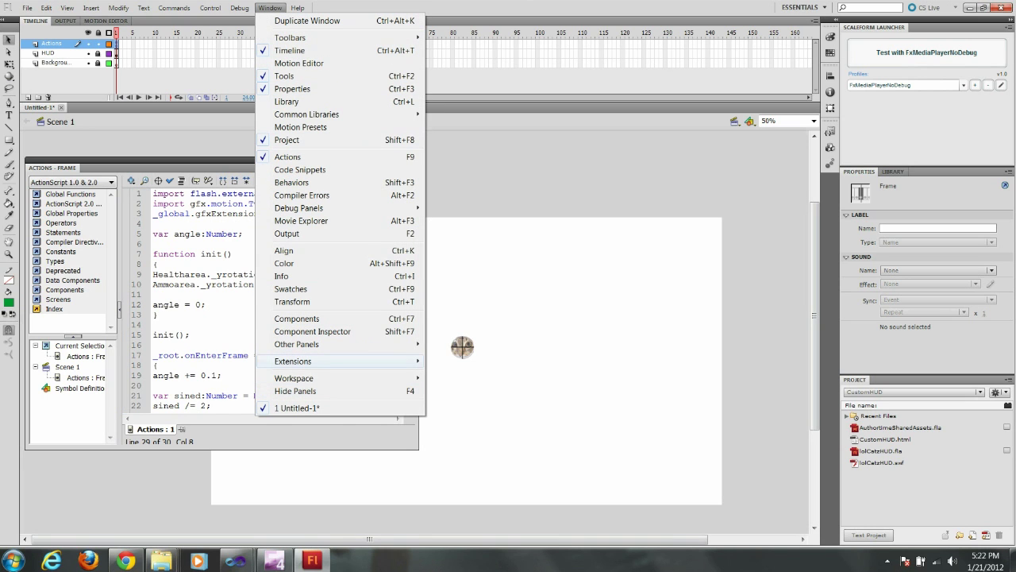
pyautogui.moveTo(293, 361)
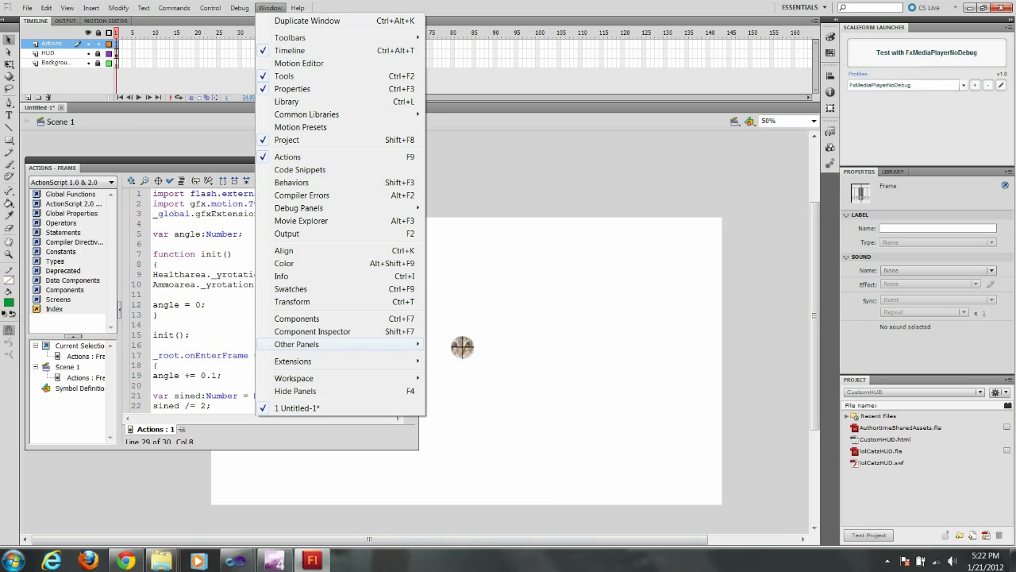
pyautogui.moveTo(297, 343)
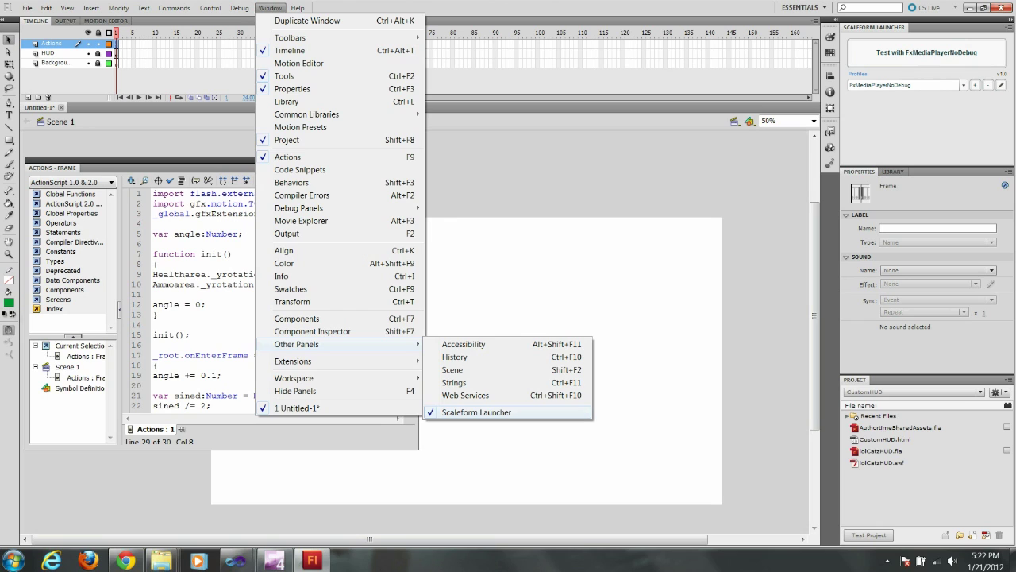
pyautogui.click(476, 412)
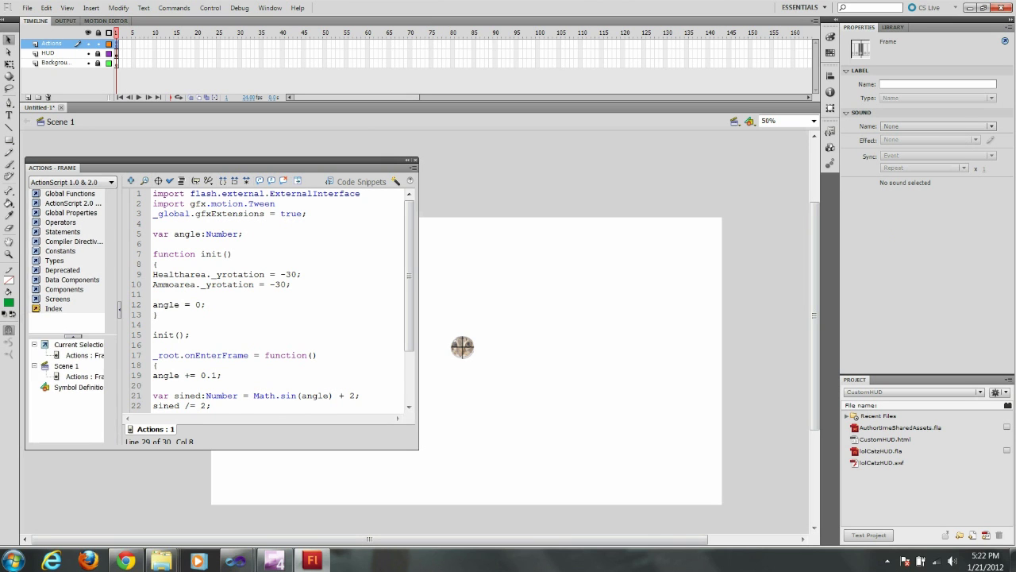
pyautogui.moveTo(214, 160); pyautogui.dragTo(235, 209)
pyautogui.click(270, 7)
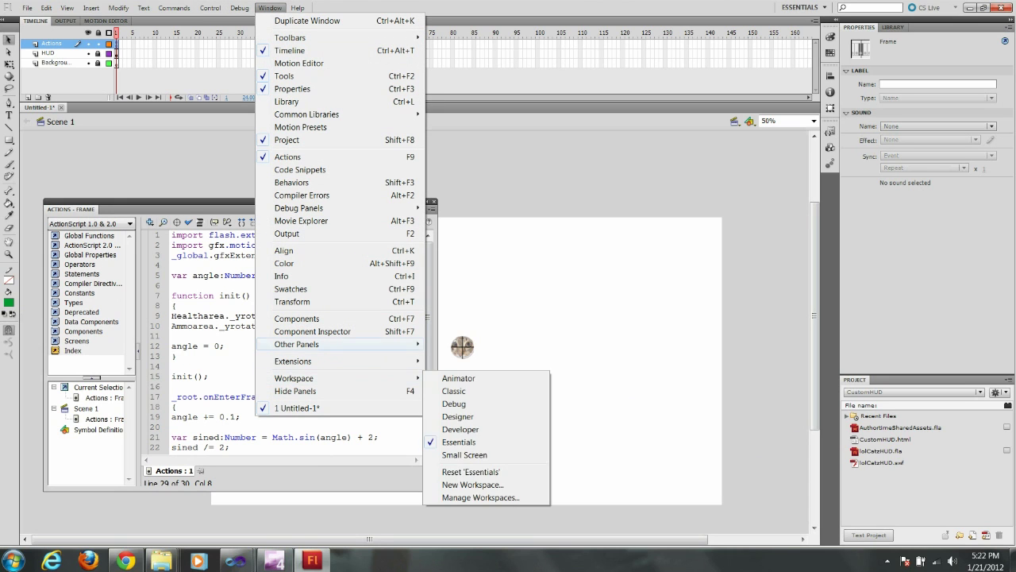
pyautogui.moveTo(296, 343)
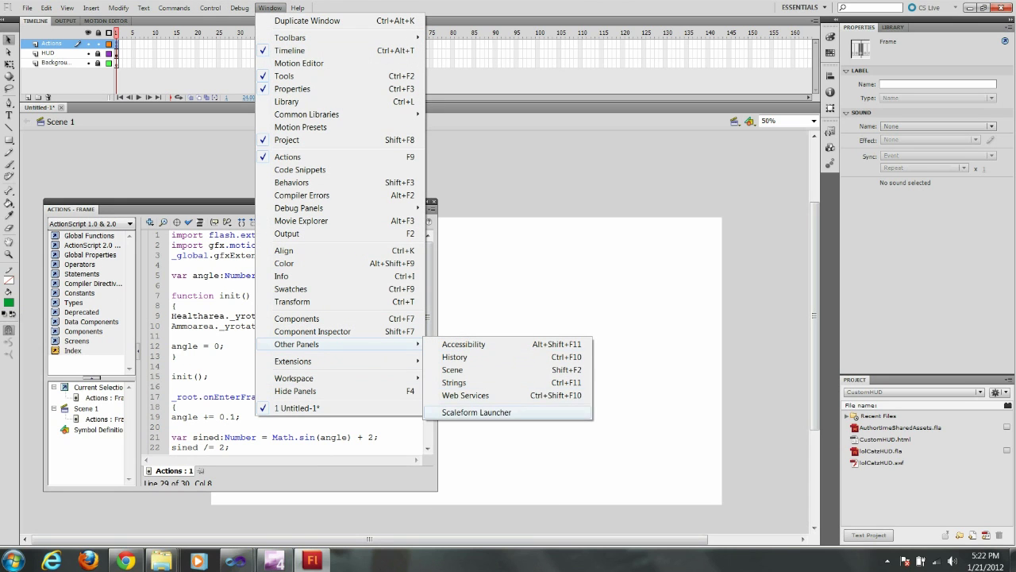
pyautogui.click(476, 412)
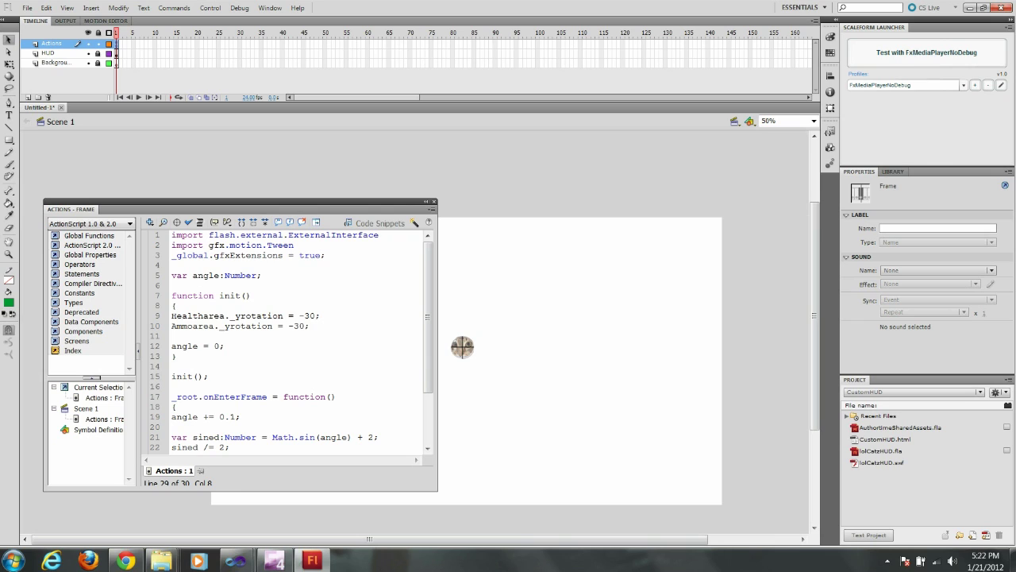
# Switch the Scaleform Launcher profile to FxMediaPlayer and try to test the unsaved document.
pyautogui.click(964, 85)
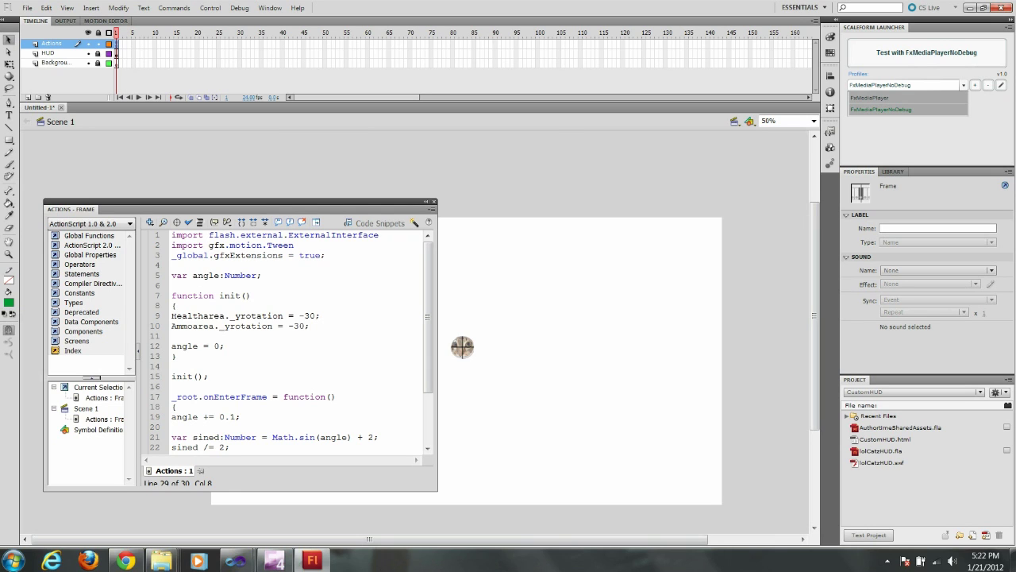
pyautogui.click(870, 98)
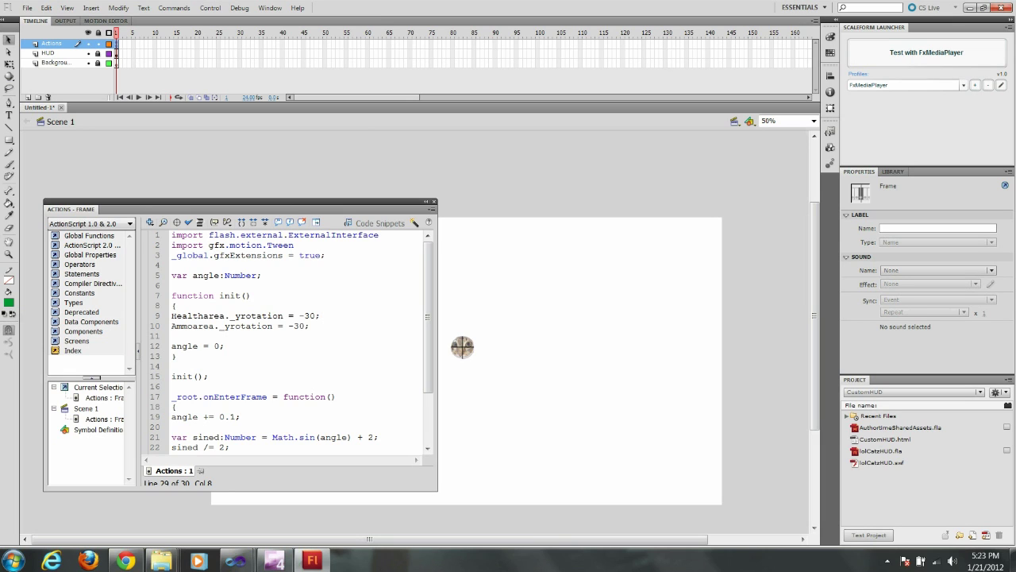
pyautogui.click(926, 53)
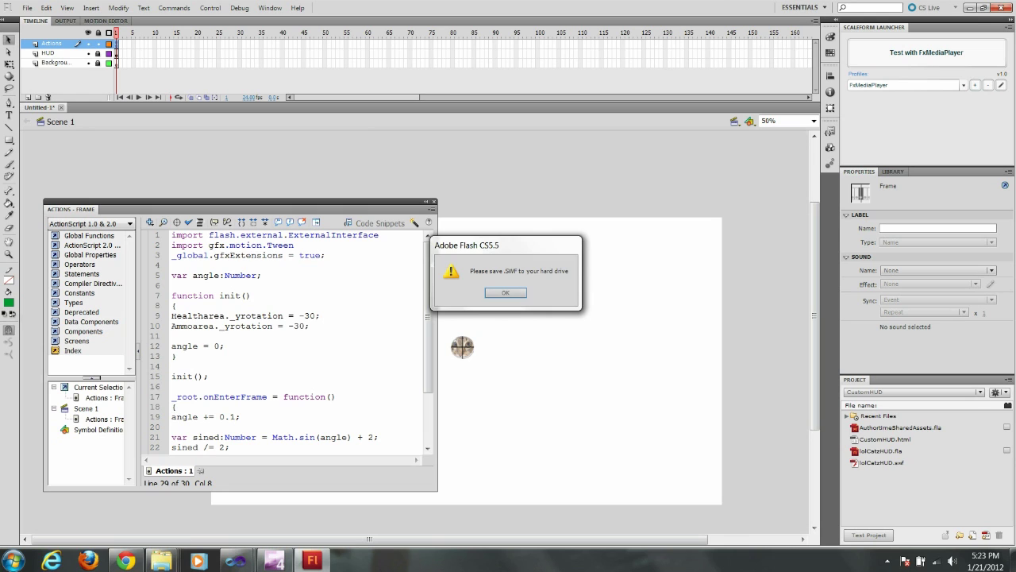
pyautogui.click(505, 293)
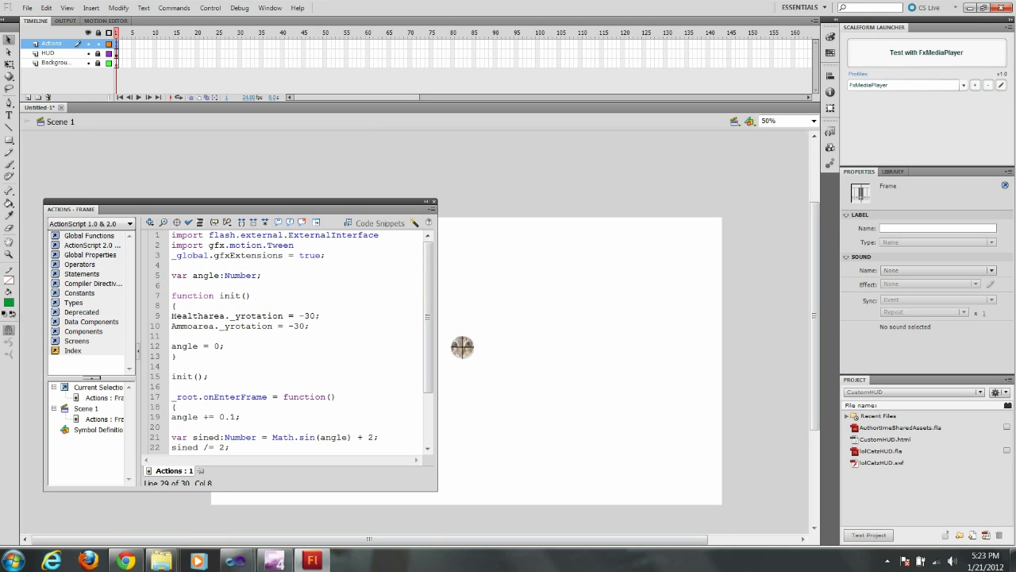
# Save the document to the Desktop as TestHUD in Flash CS5.5 format.
pyautogui.click(27, 7)
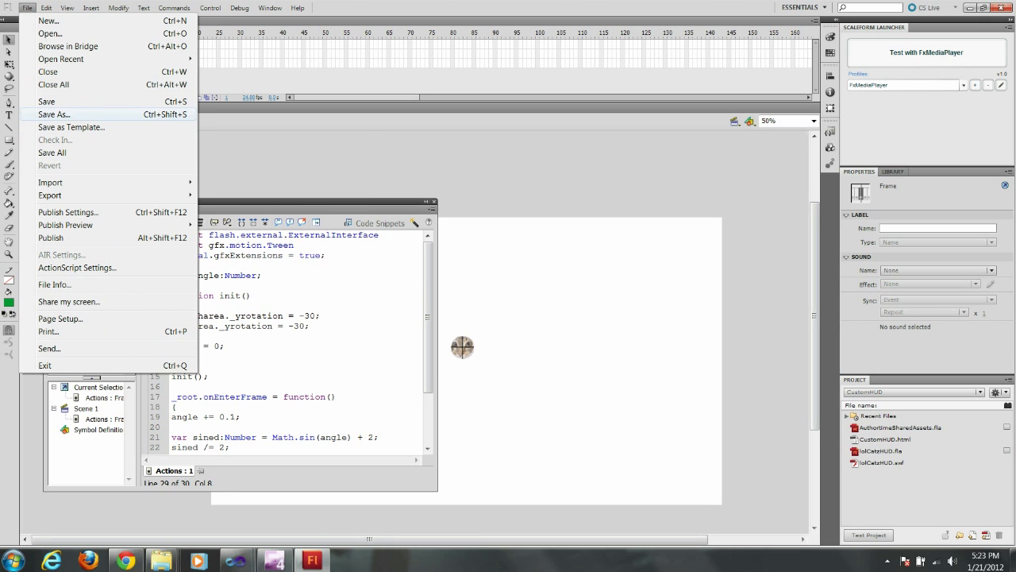
pyautogui.press('Return')
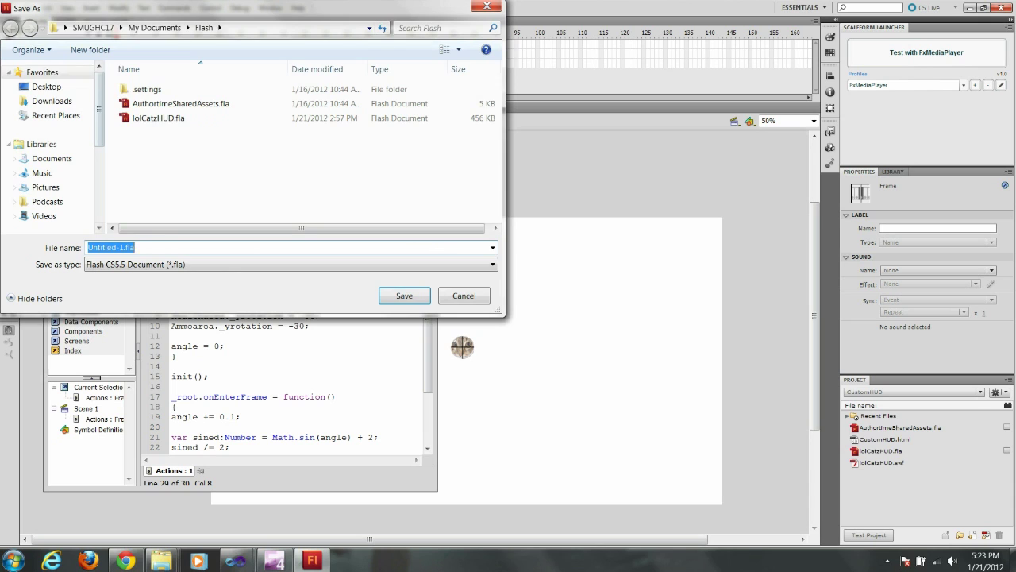
pyautogui.click(46, 86)
pyautogui.click(159, 248)
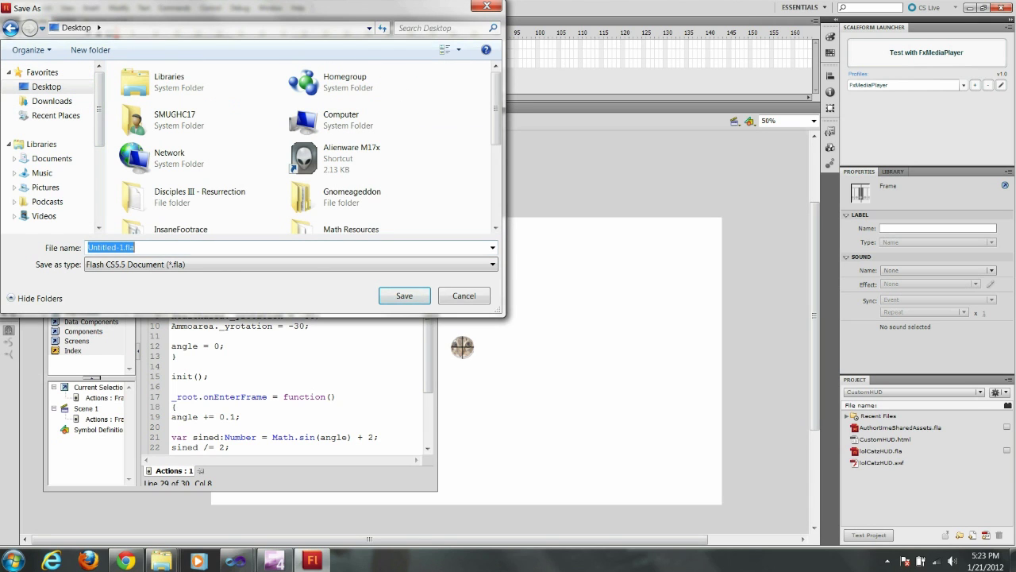
pyautogui.write('TestHUD')
pyautogui.press('Return')
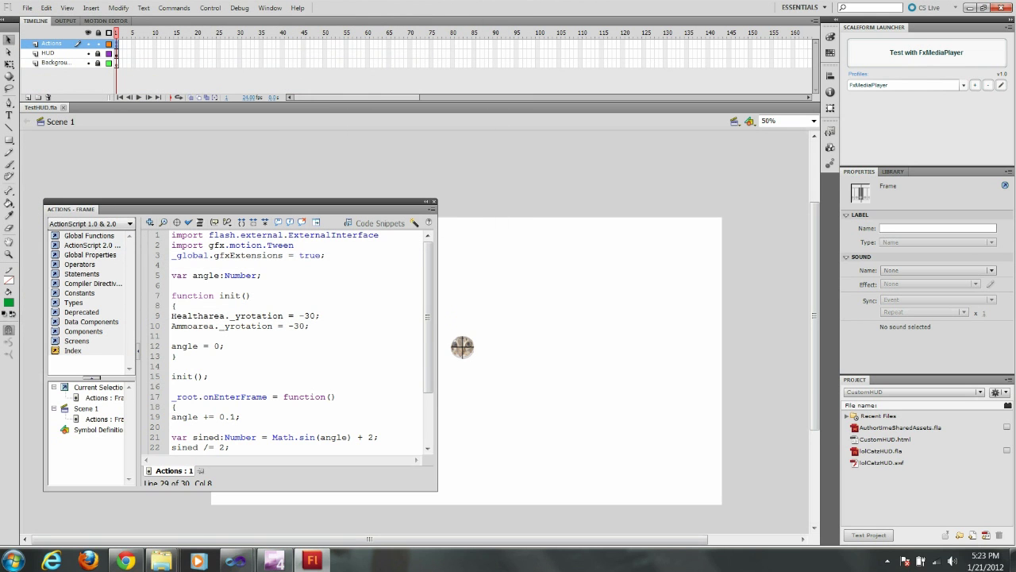
# Test the HUD twice with FxMediaPlayer to check the health, ammo and reticle display, closing the player each time.
pyautogui.click(926, 53)
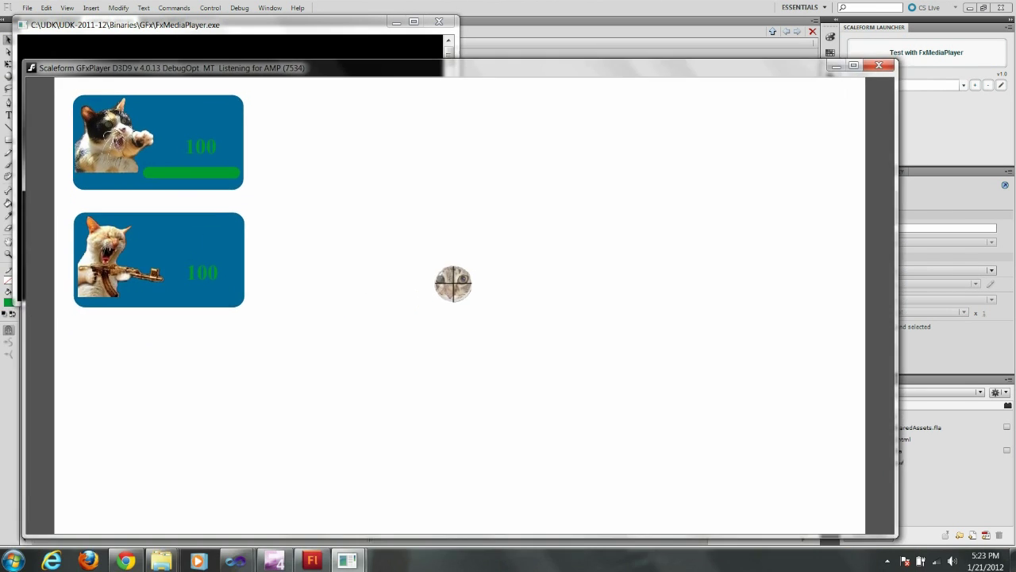
pyautogui.moveTo(460, 68); pyautogui.dragTo(488, 38)
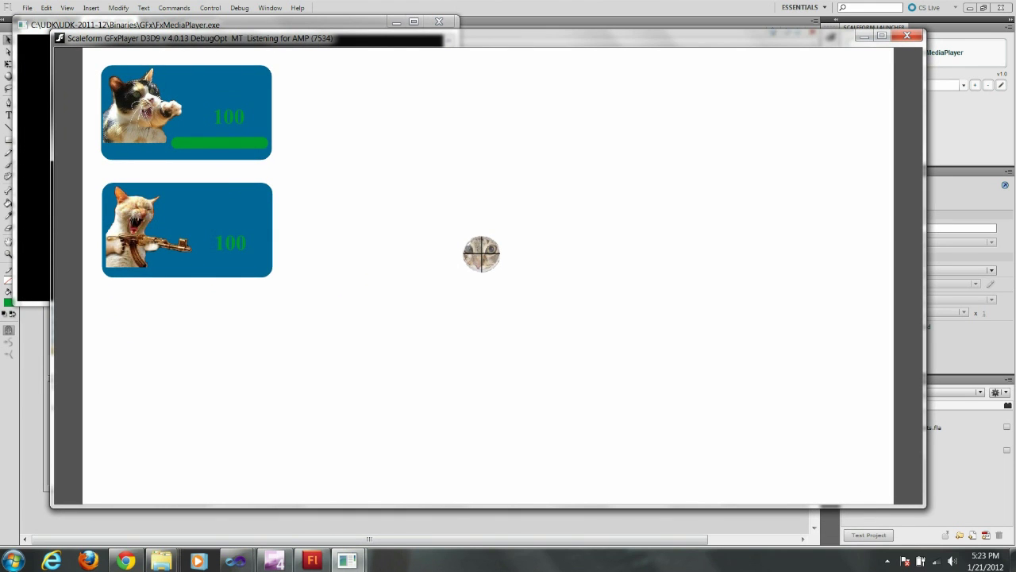
pyautogui.click(906, 36)
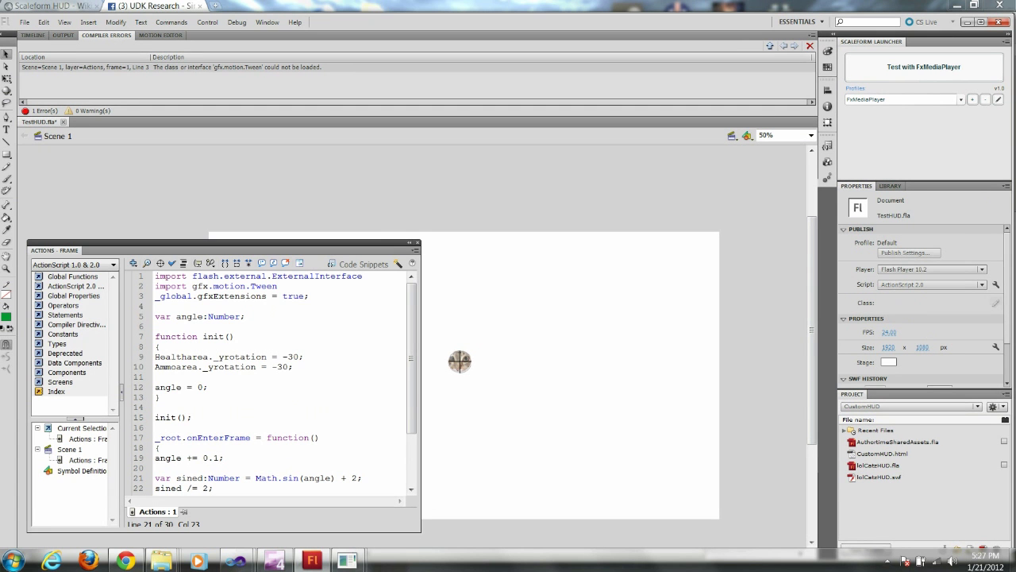
pyautogui.click(941, 74)
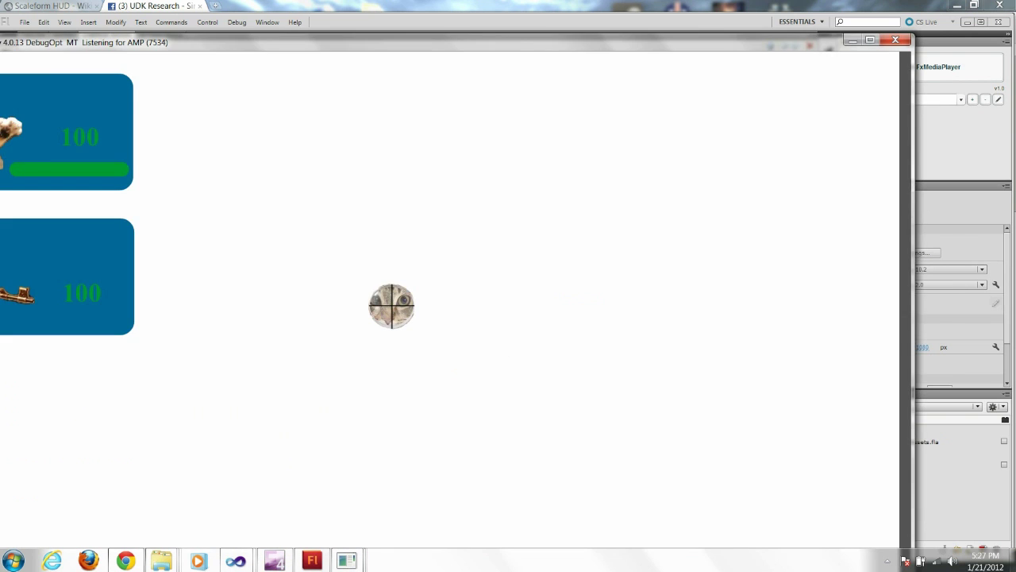
pyautogui.moveTo(444, 42); pyautogui.dragTo(553, 30)
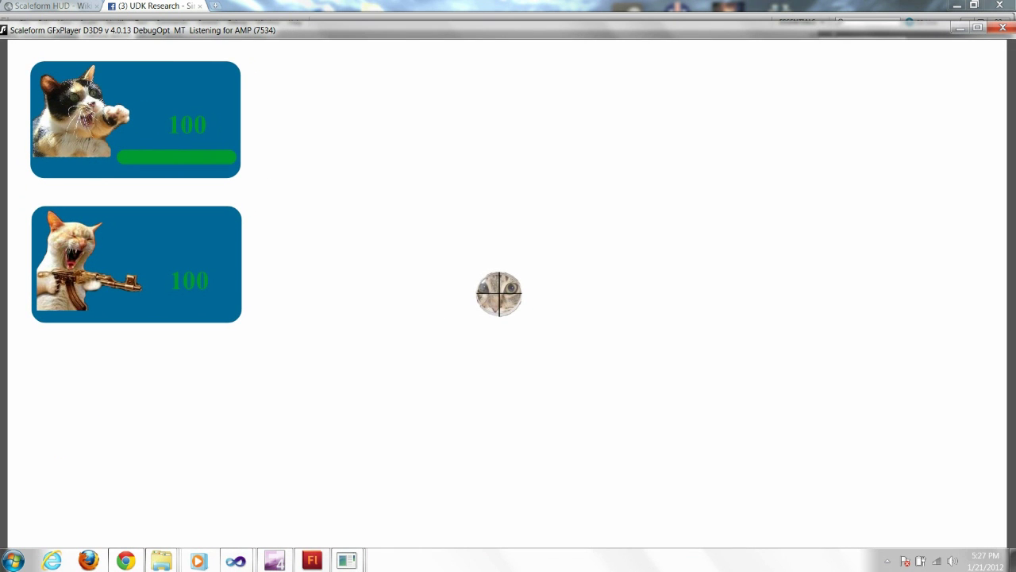
pyautogui.click(1003, 27)
# Add a new classpath entry in the ActionScript 2.0 settings of the preferences and start browsing for its folder.
pyautogui.click(44, 22)
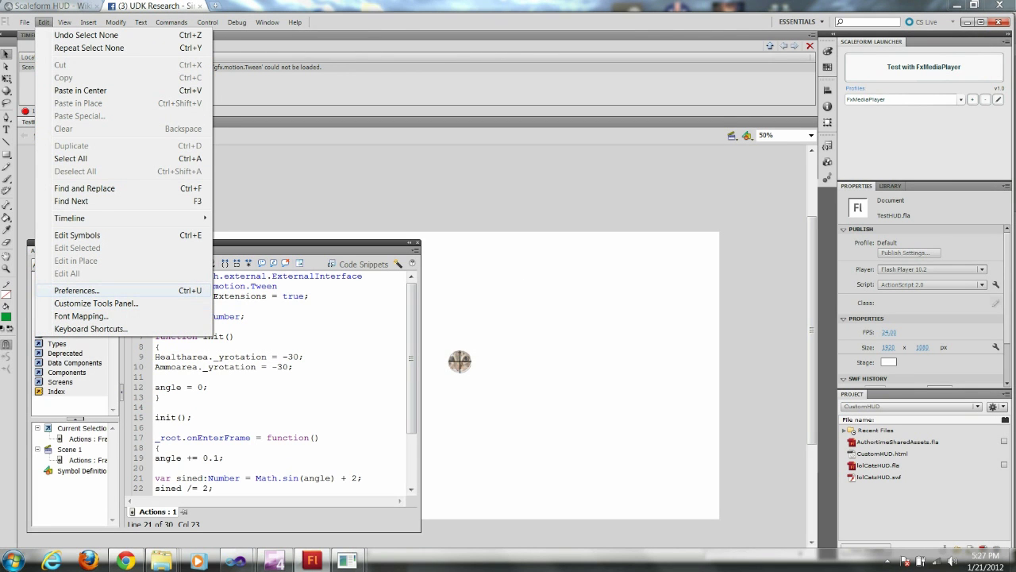
pyautogui.click(77, 290)
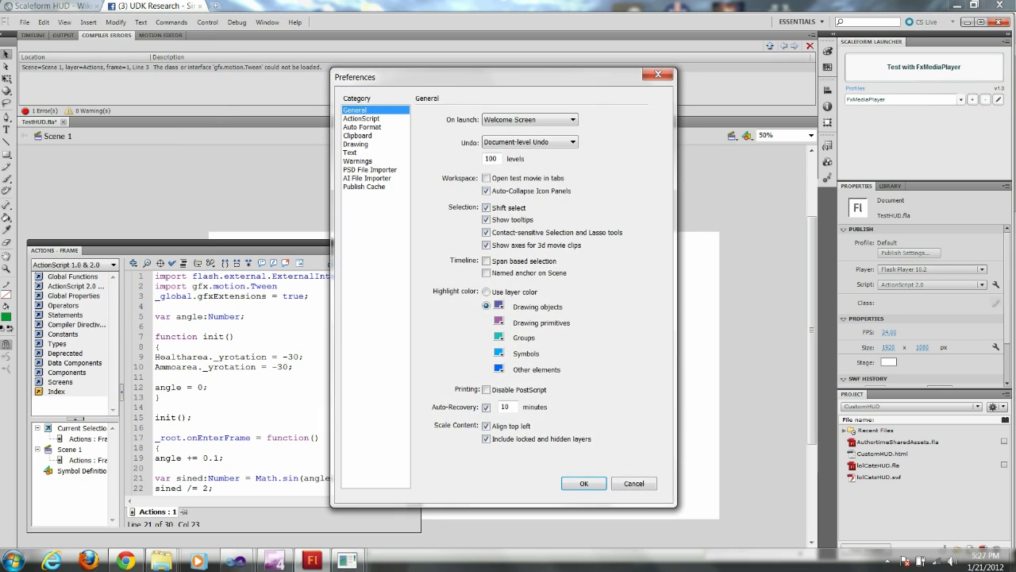
pyautogui.click(361, 118)
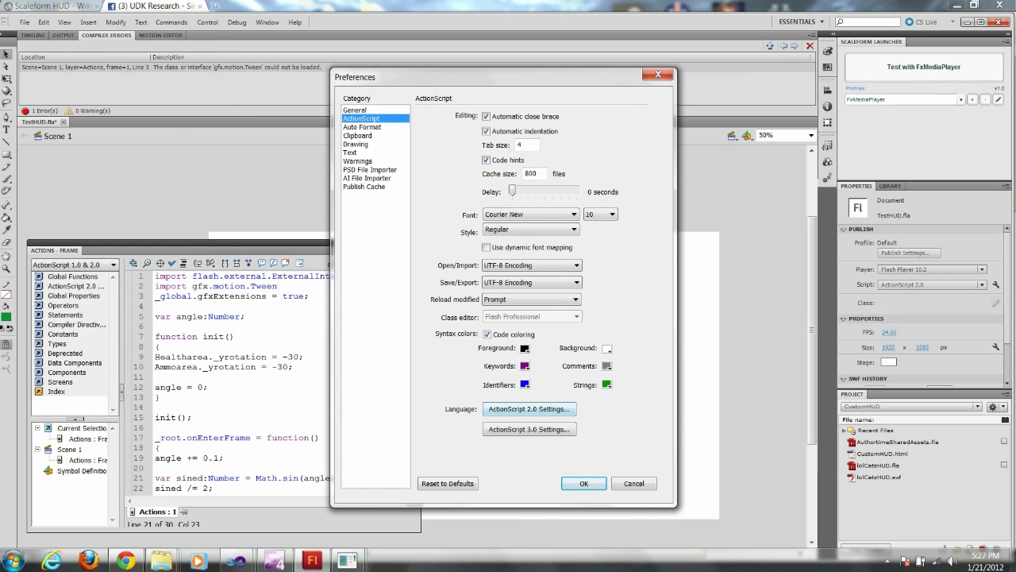
pyautogui.click(529, 409)
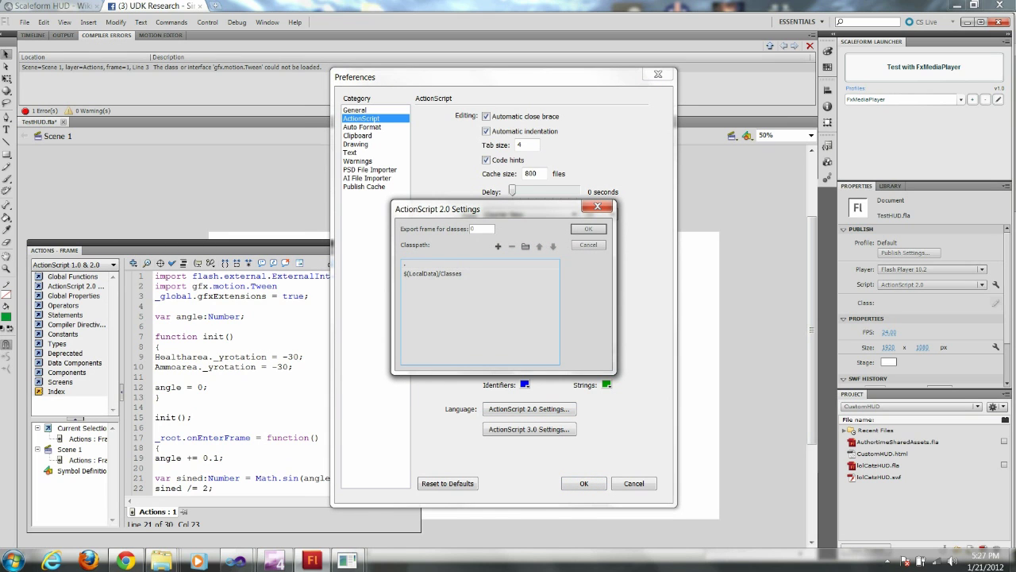
pyautogui.click(498, 246)
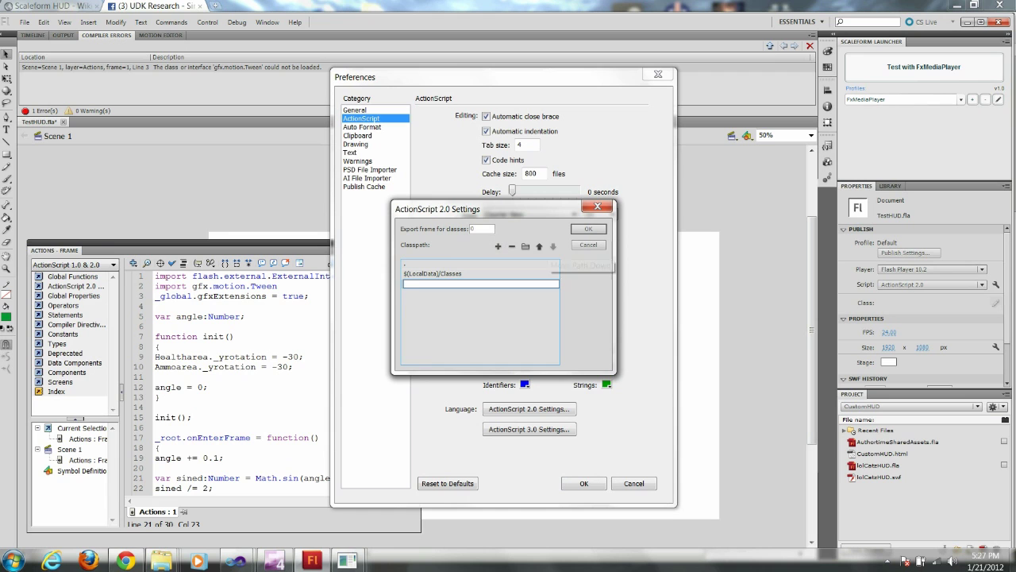
pyautogui.click(525, 247)
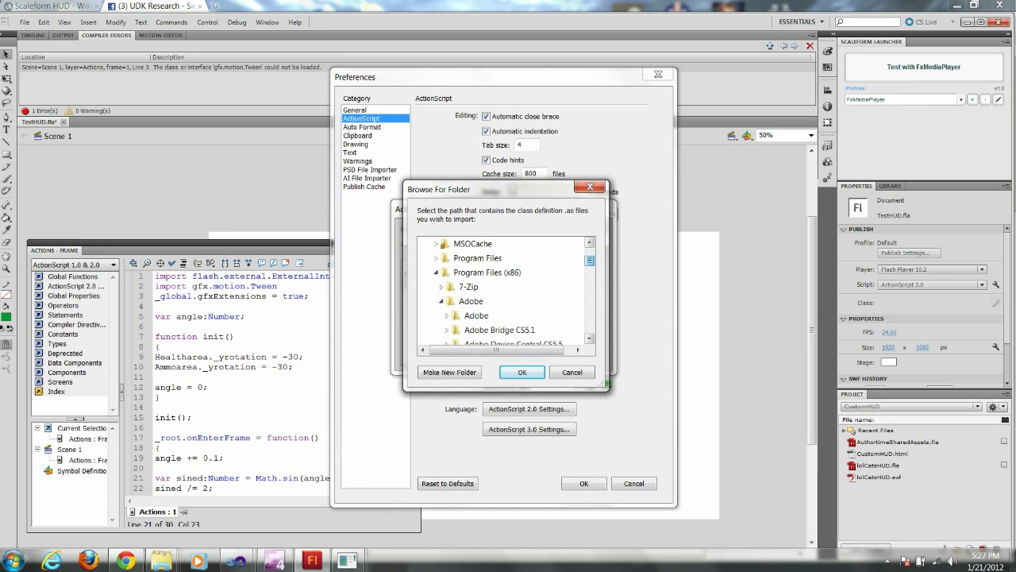
# Locate the UDK folder on the C: drive in the folder browser and expand it.
pyautogui.moveTo(589, 260); pyautogui.dragTo(589, 254)
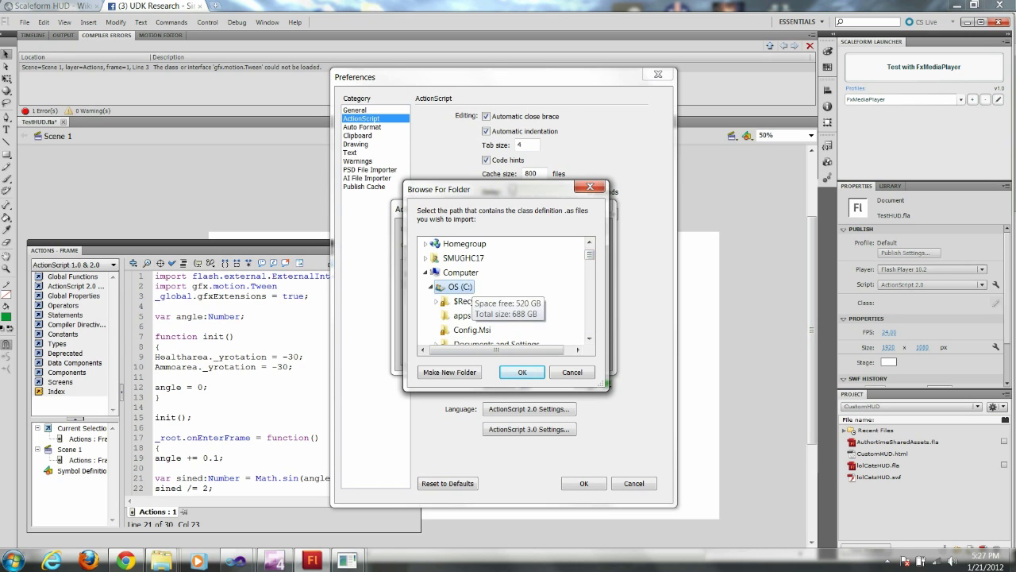
pyautogui.scroll(-3, 505, 294)
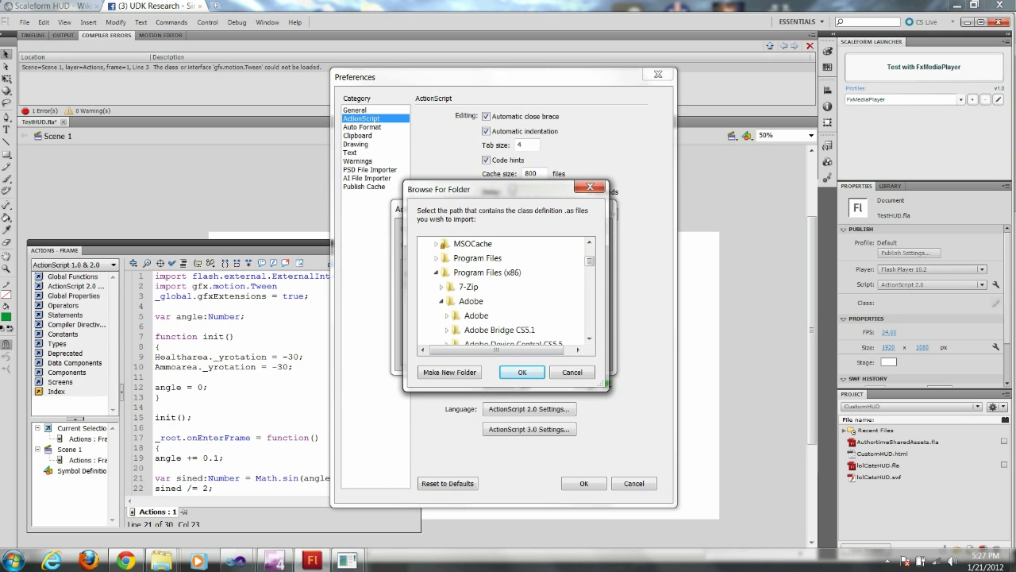
pyautogui.scroll(-10, 500, 302)
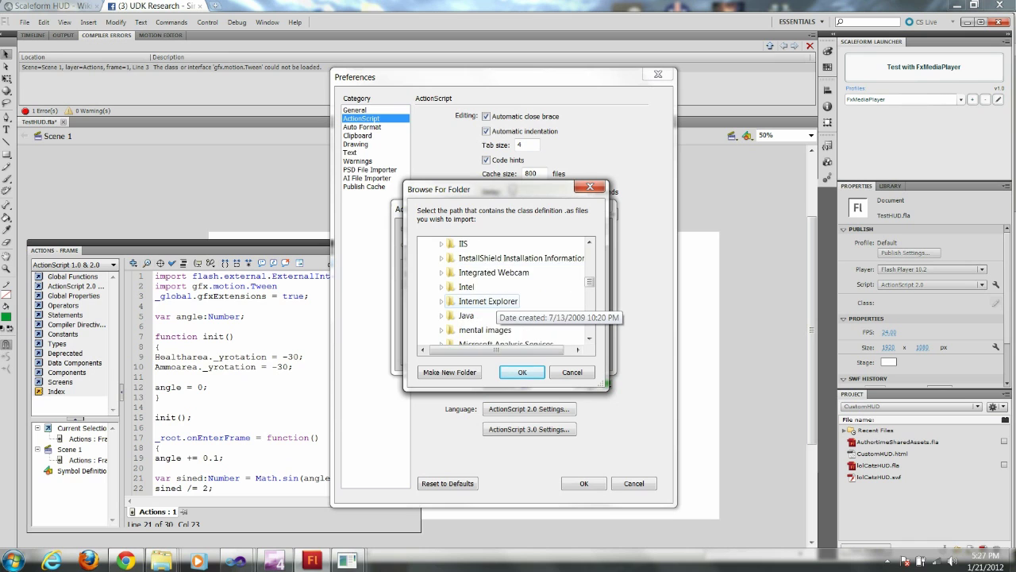
pyautogui.scroll(-8, 500, 302)
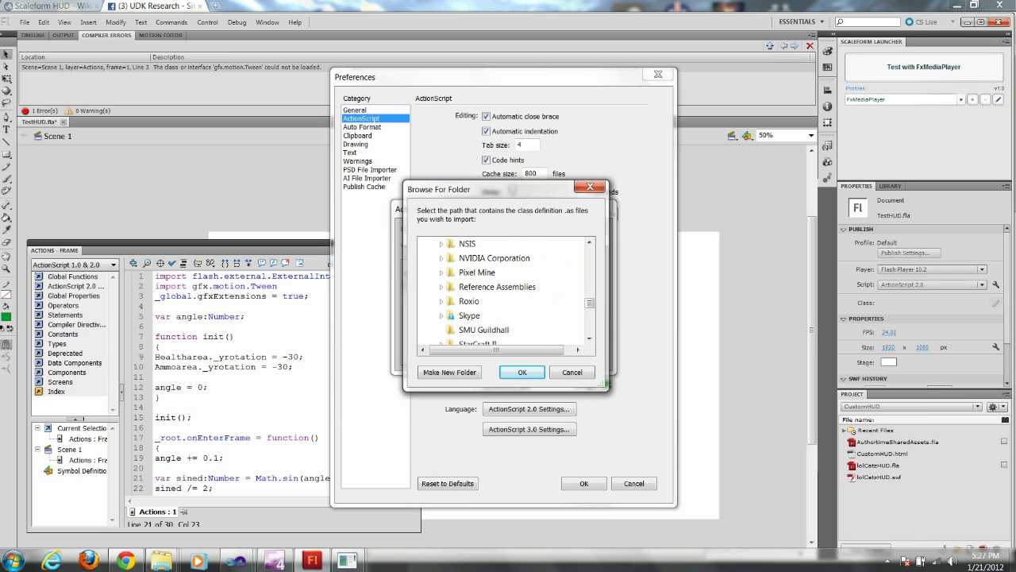
pyautogui.scroll(-2, 500, 302)
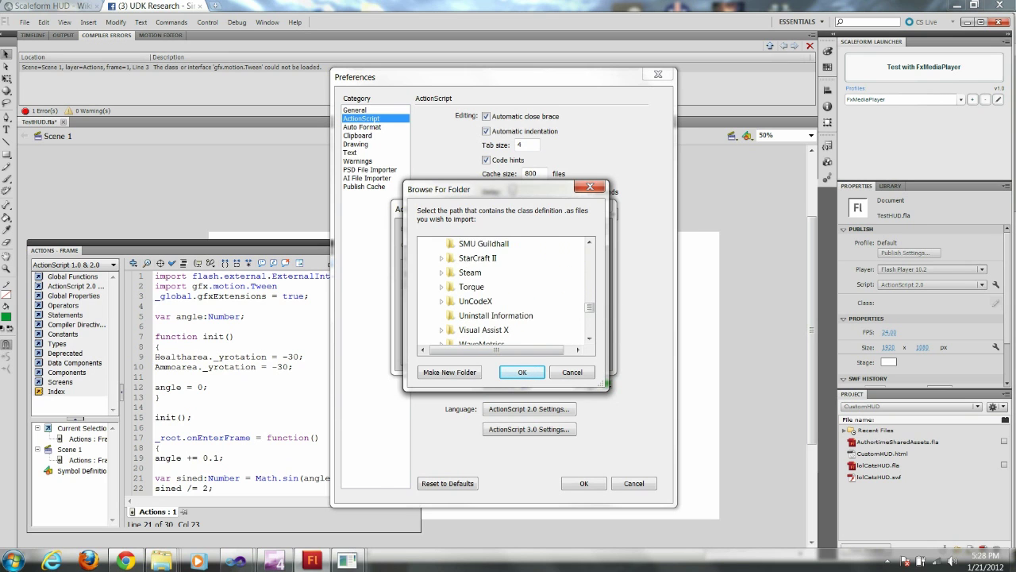
pyautogui.scroll(-1, 500, 301)
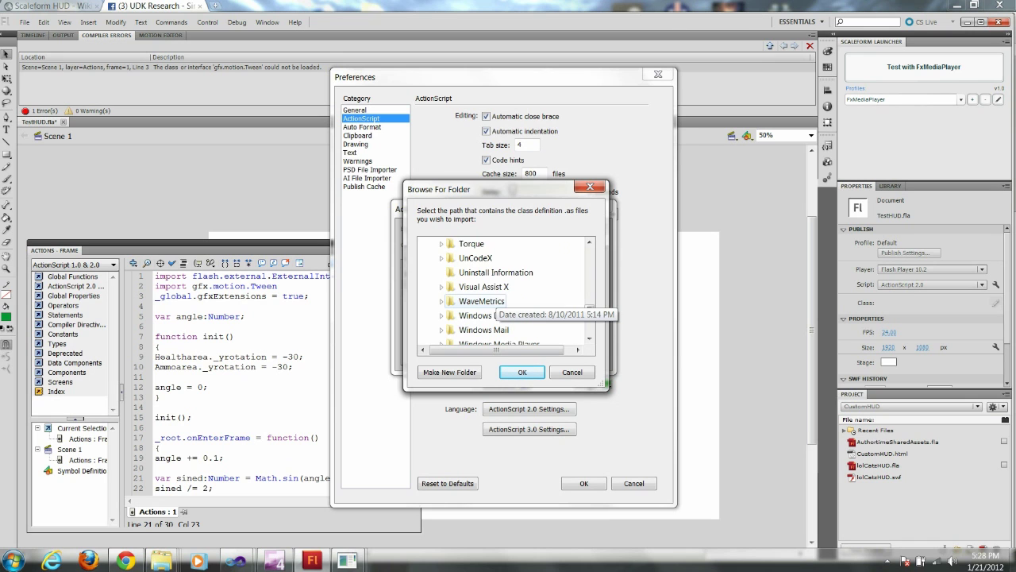
pyautogui.scroll(1, 500, 302)
pyautogui.scroll(12, 500, 302)
pyautogui.scroll(-7, 500, 302)
pyautogui.scroll(-8, 500, 302)
pyautogui.scroll(2, 500, 301)
pyautogui.scroll(1, 500, 294)
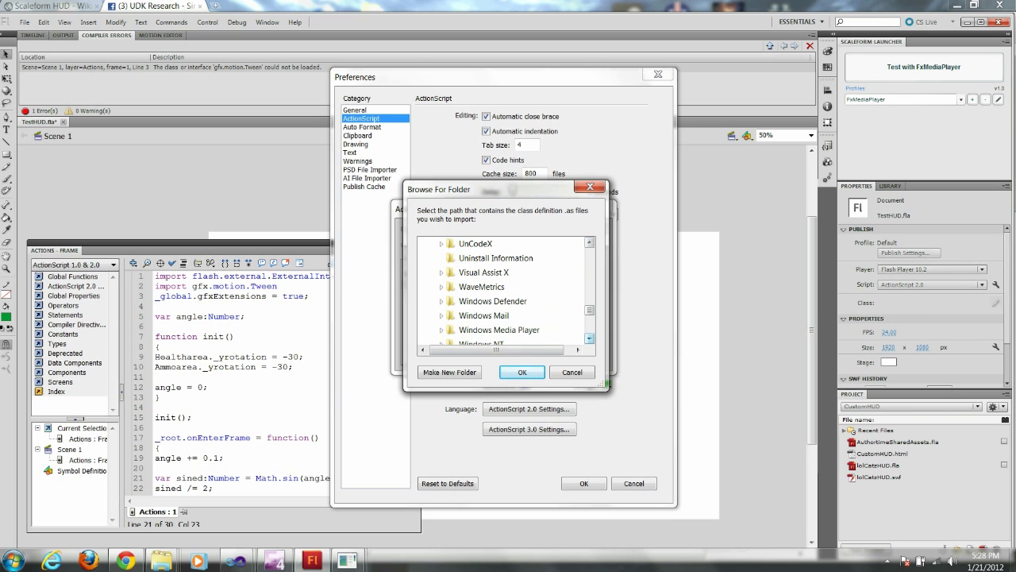
pyautogui.click(589, 339)
pyautogui.click(589, 339)
pyautogui.click(589, 339)
pyautogui.click(589, 339)
pyautogui.click(589, 339)
pyautogui.click(589, 338)
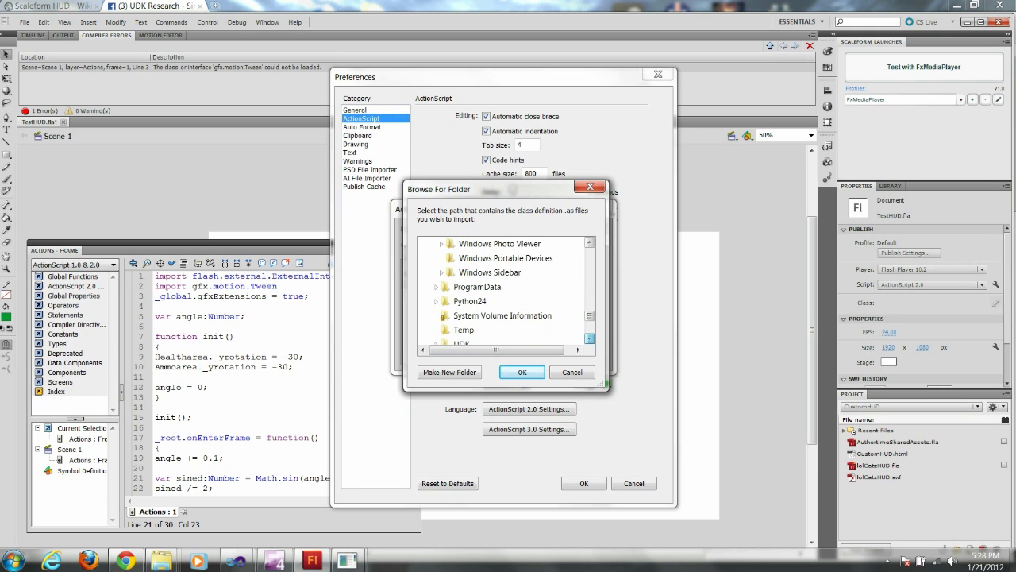
pyautogui.click(589, 339)
pyautogui.click(589, 338)
pyautogui.click(462, 315)
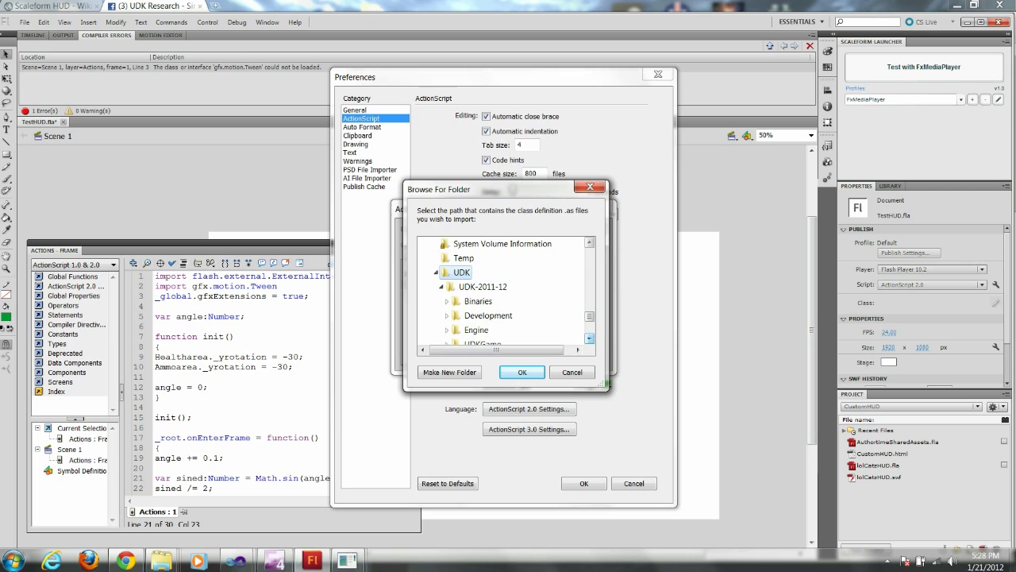
# Set the new classpath entry to the UDK-2011-12\Development\Flash\AS2\CLIK folder inside UDK.
pyautogui.click(483, 302)
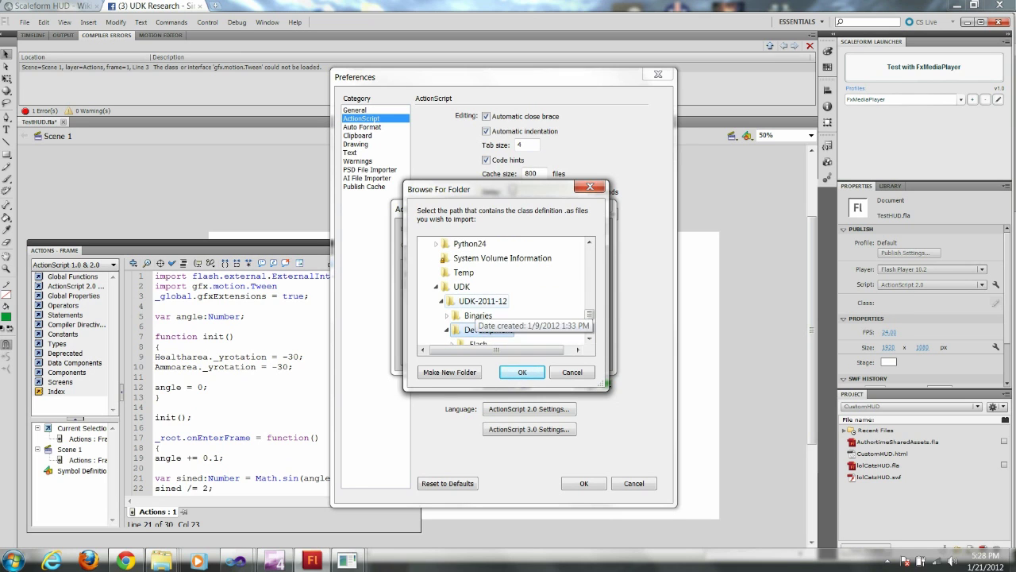
pyautogui.click(589, 339)
pyautogui.click(589, 339)
pyautogui.click(589, 339)
pyautogui.click(478, 301)
pyautogui.click(589, 339)
pyautogui.click(589, 339)
pyautogui.click(589, 339)
pyautogui.click(482, 302)
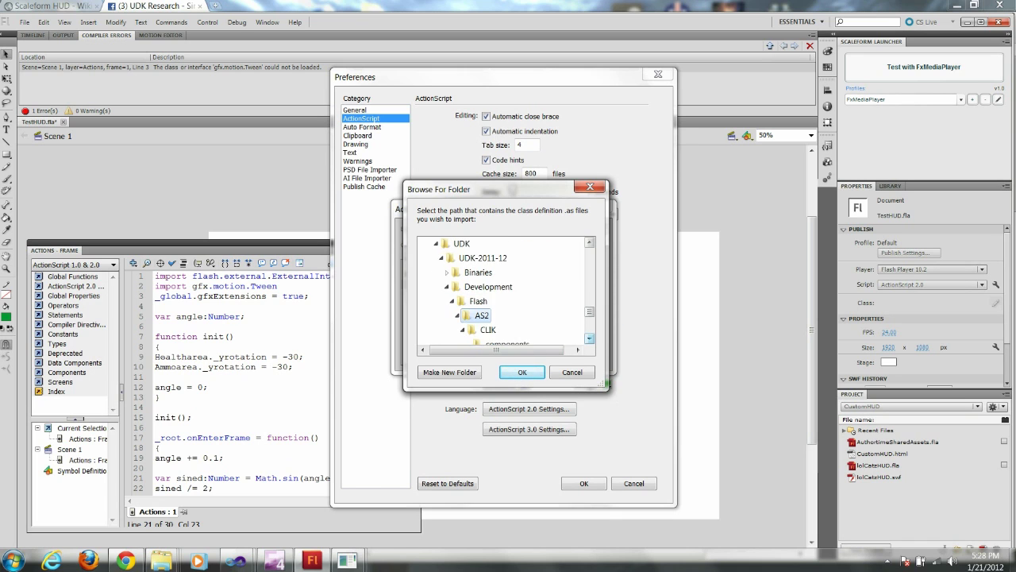
pyautogui.click(487, 329)
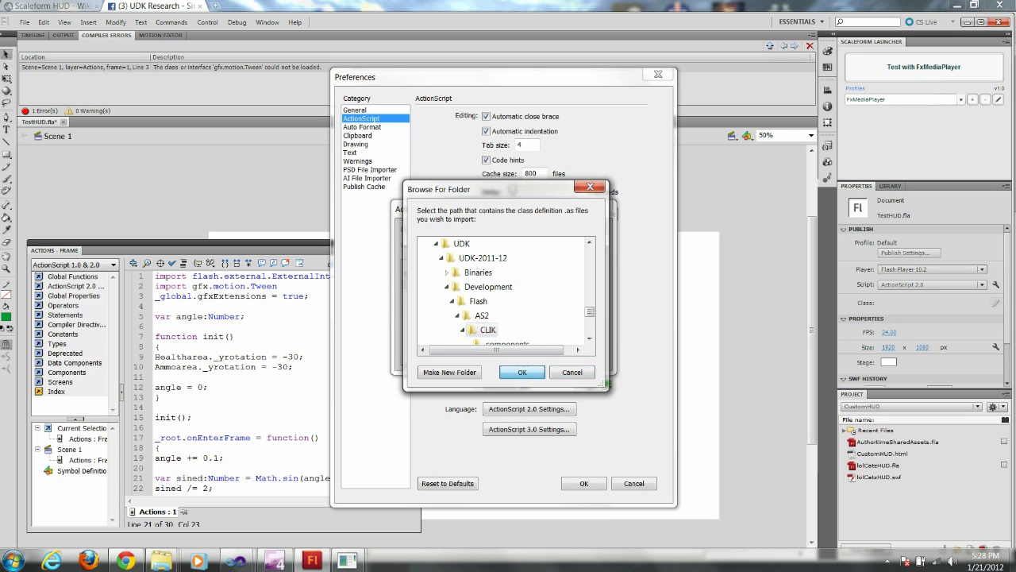
pyautogui.click(522, 372)
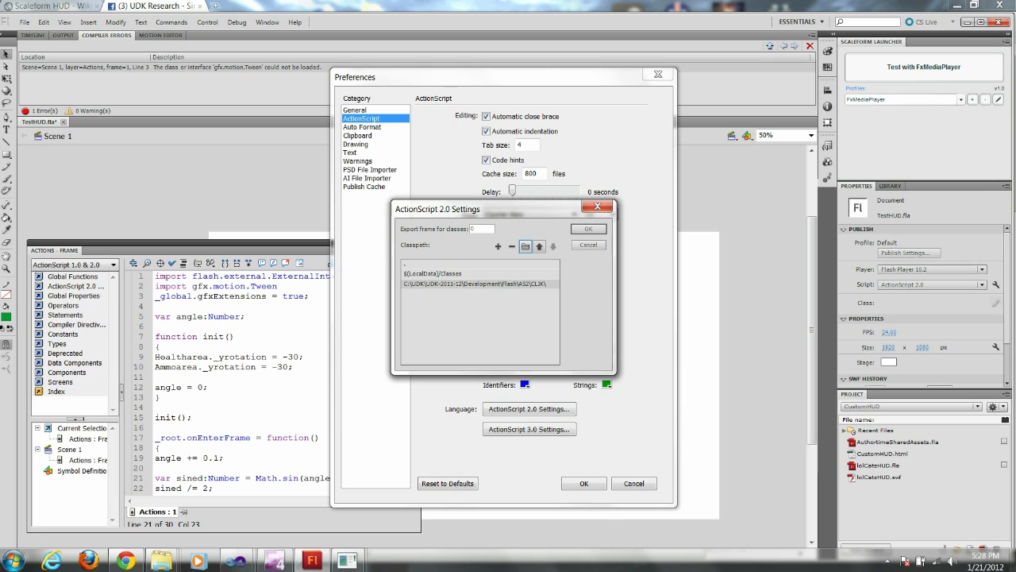
# Move the CLIK classpath above $(LocalData)/Classes, remove the "." entry, and accept the ActionScript settings and preferences.
pyautogui.click(539, 246)
pyautogui.click(480, 263)
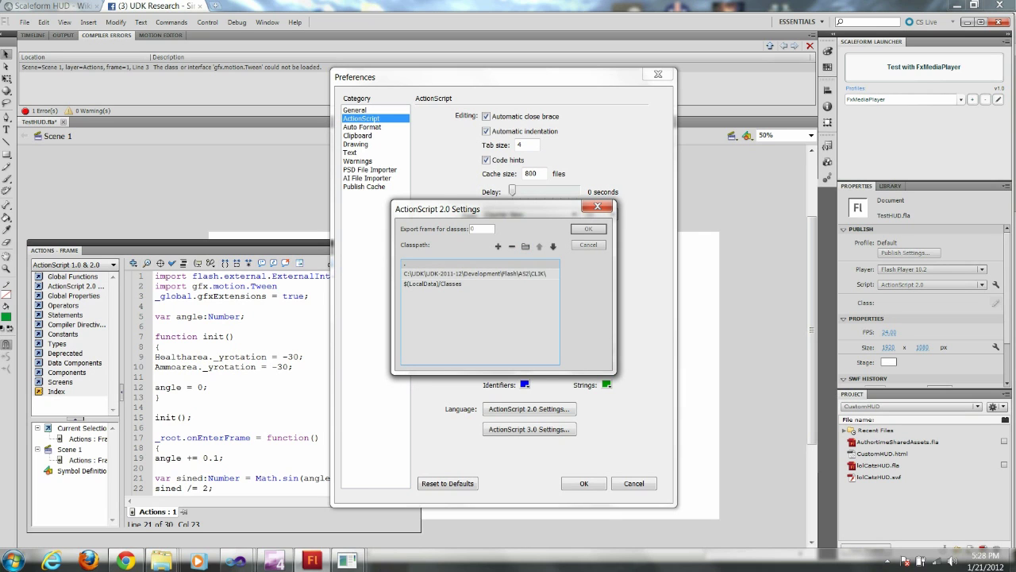
pyautogui.click(512, 246)
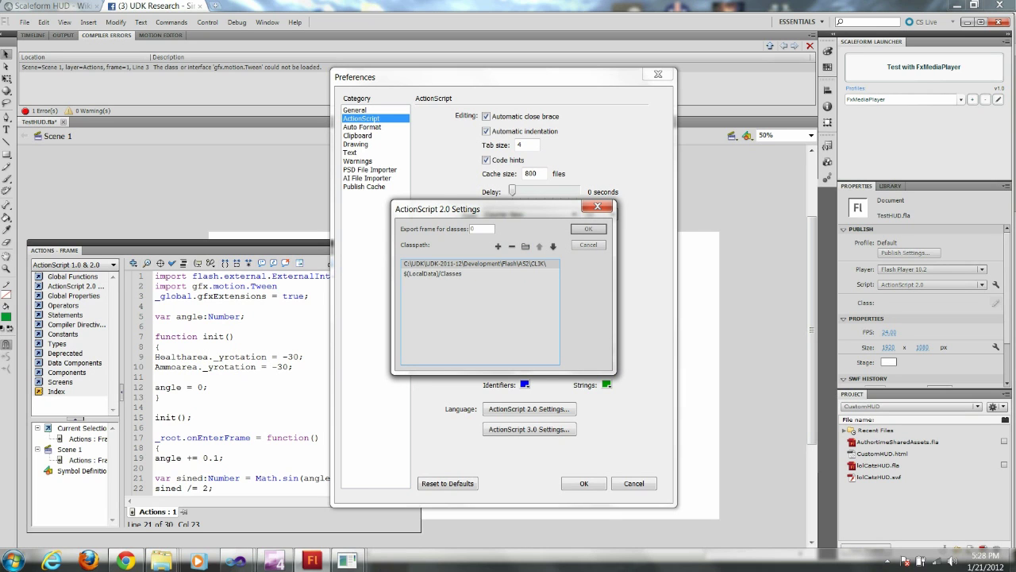
pyautogui.press('Return')
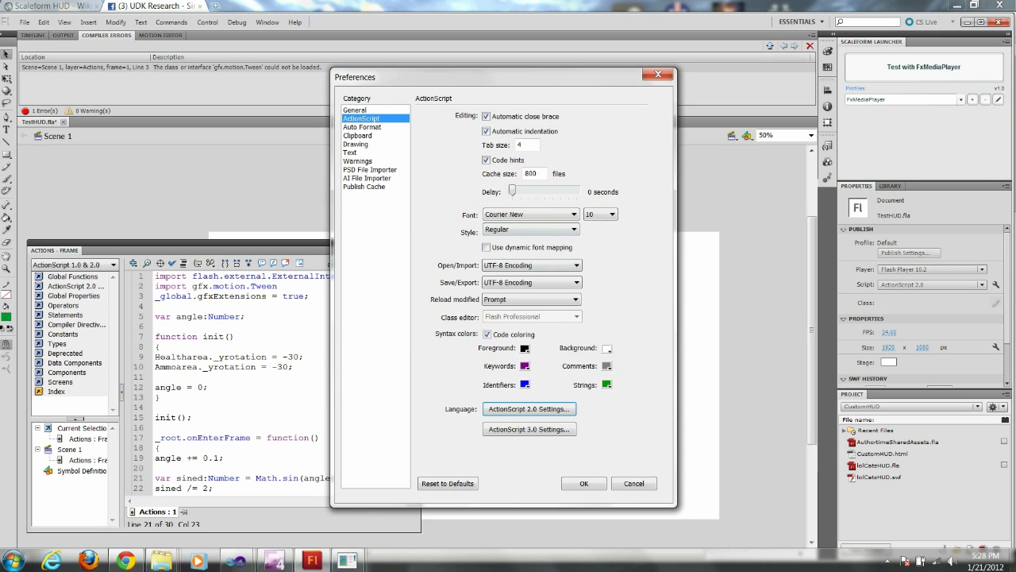
pyautogui.click(583, 484)
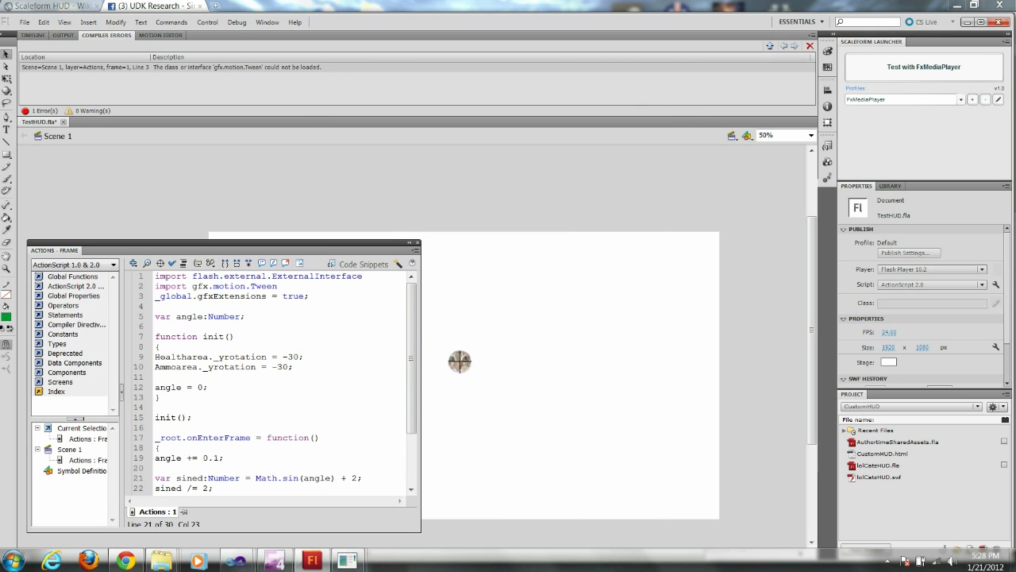
# Test the HUD with FxMediaPlayer and reposition the player window so the health and ammo areas are in view.
pyautogui.click(923, 67)
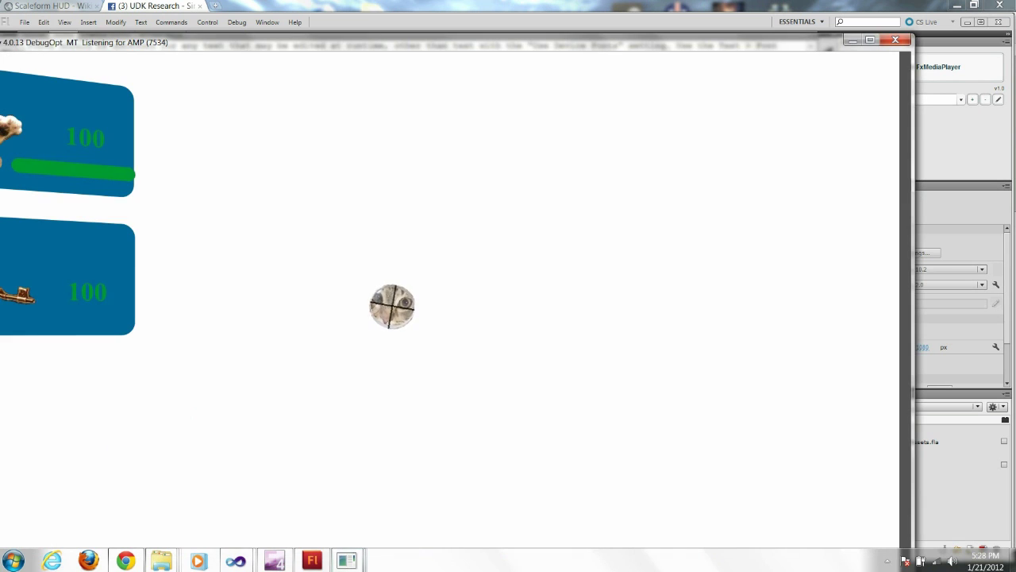
pyautogui.moveTo(635, 42); pyautogui.dragTo(780, 40)
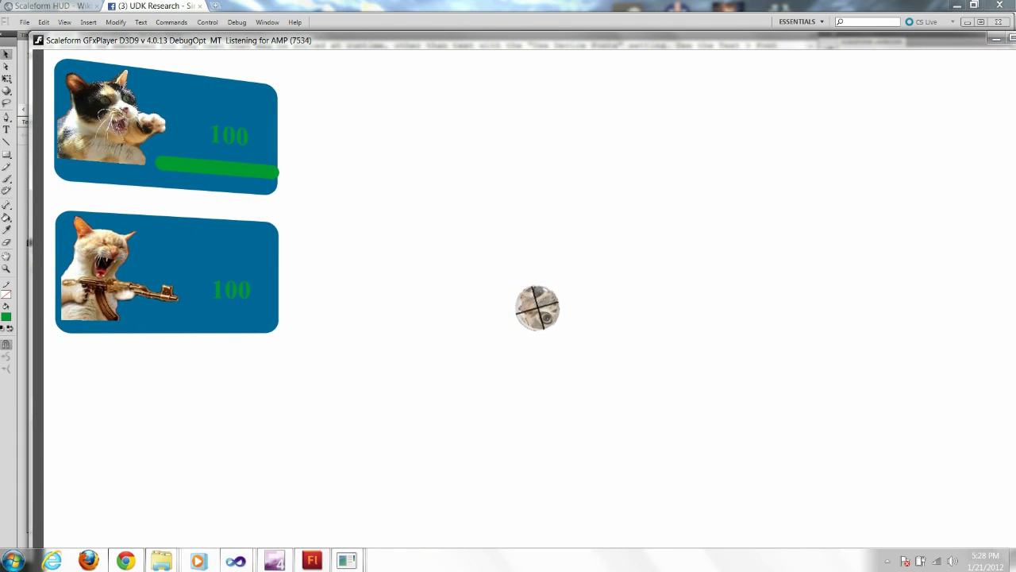